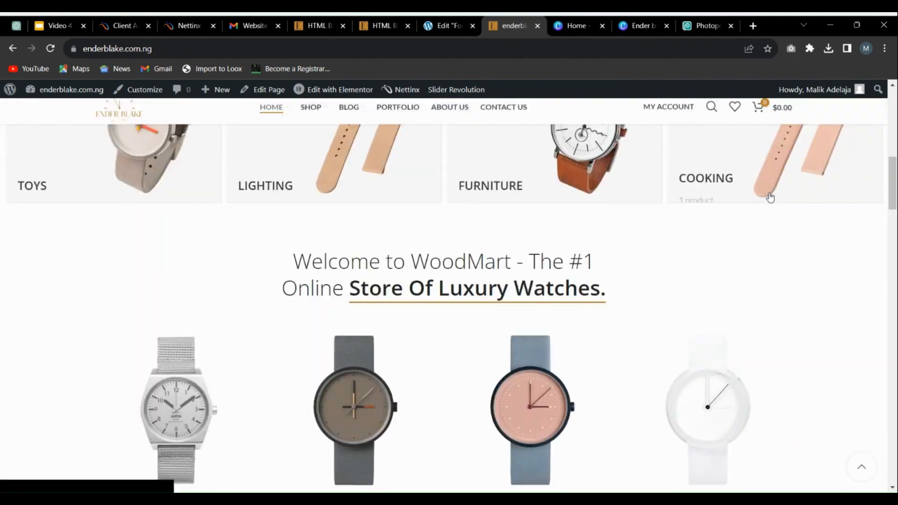
# Step: Look over the lower part of the store homepage, including the footer and the Instagram section
pyautogui.moveTo(896, 174); pyautogui.dragTo(896, 453)
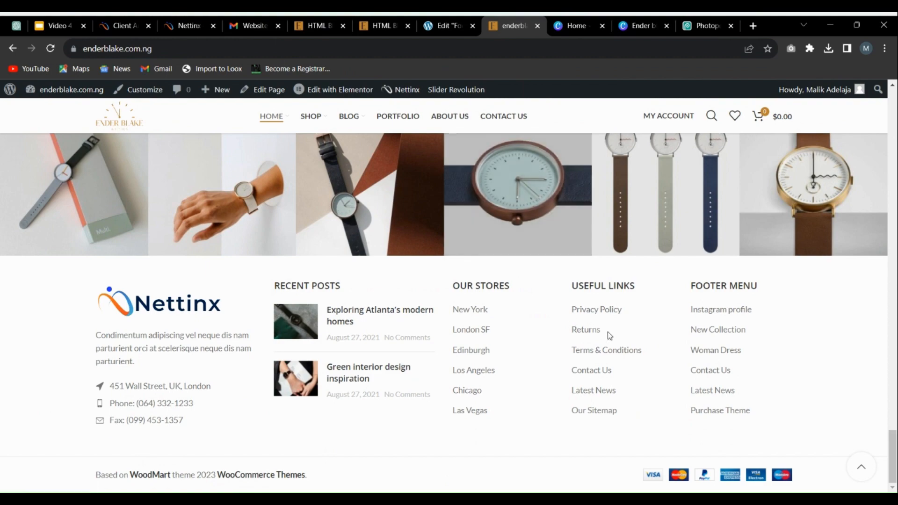
pyautogui.scroll(20, 633, 340)
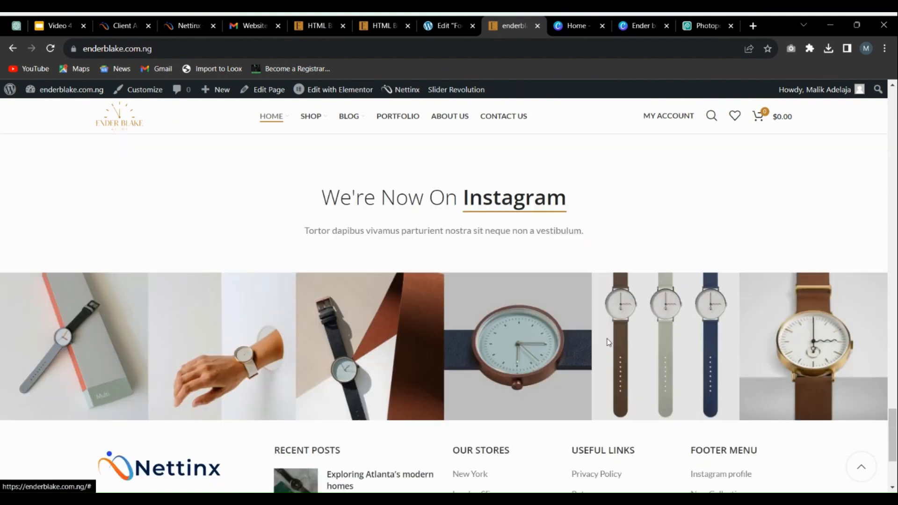
pyautogui.scroll(8, 619, 336)
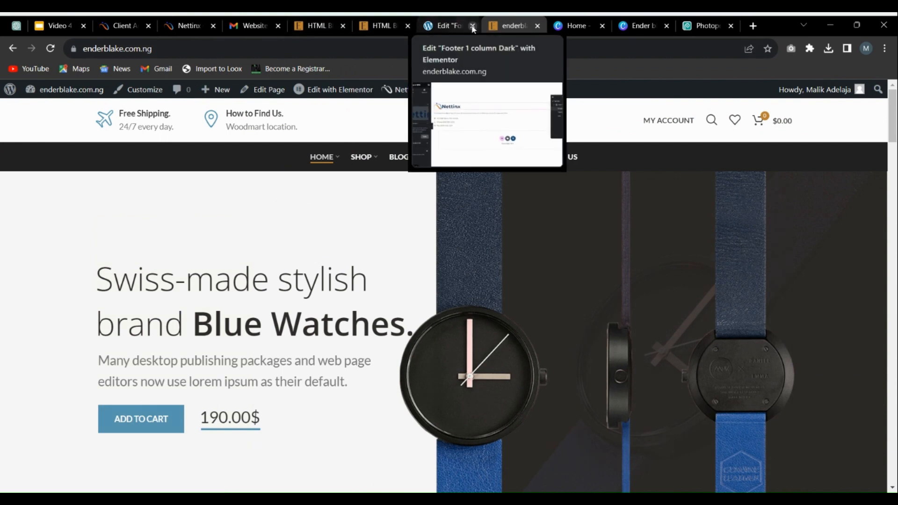
# Step: Return to the WordPress admin and open the Menus page of the Appearance settings
pyautogui.click(315, 25)
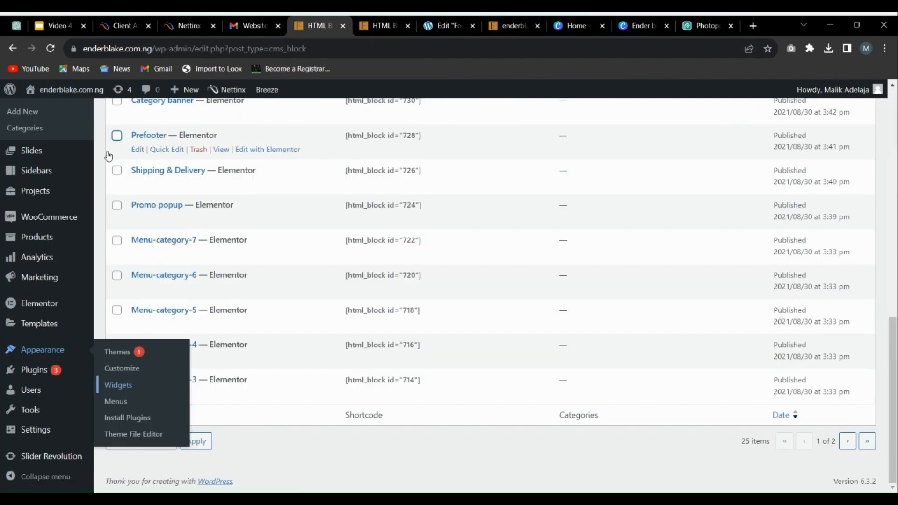
pyautogui.moveTo(56, 352)
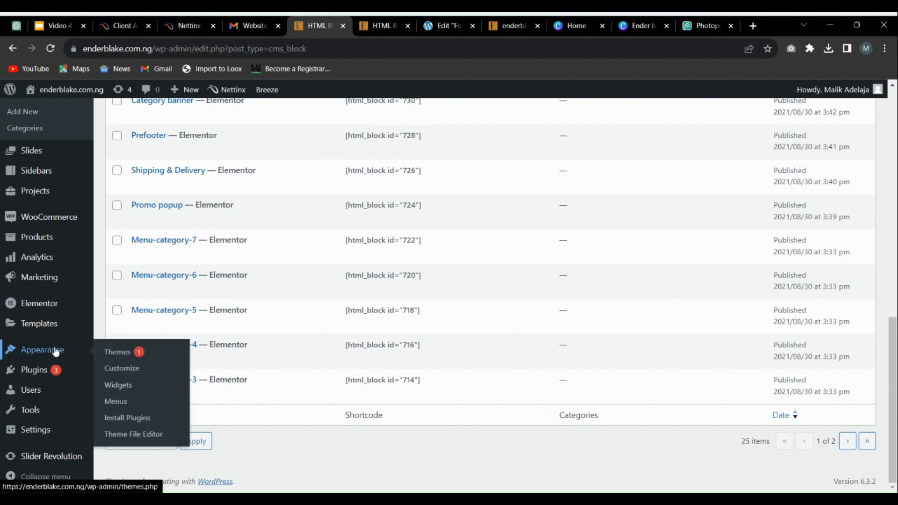
pyautogui.click(115, 401)
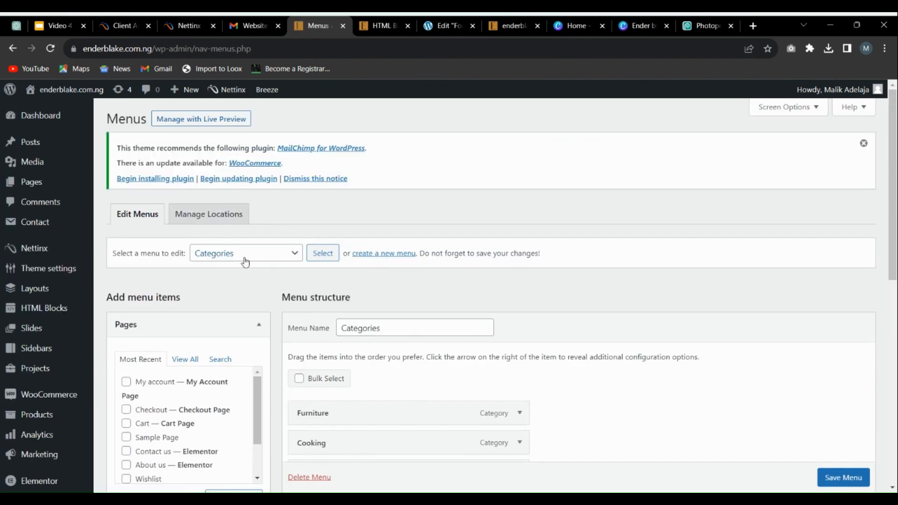
# Step: Load the Main navigation menu for editing in place of Categories, leaving the page without saving
pyautogui.click(246, 262)
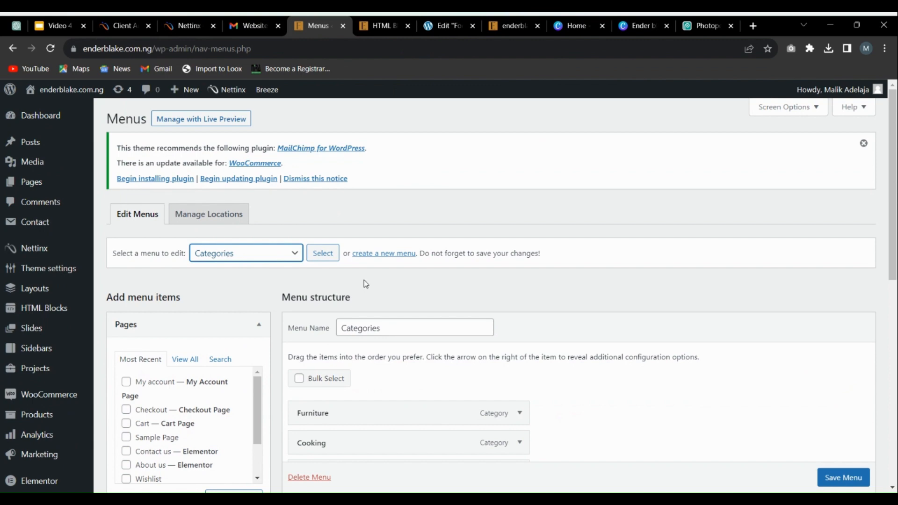
pyautogui.scroll(-3, 365, 280)
pyautogui.scroll(-4, 333, 259)
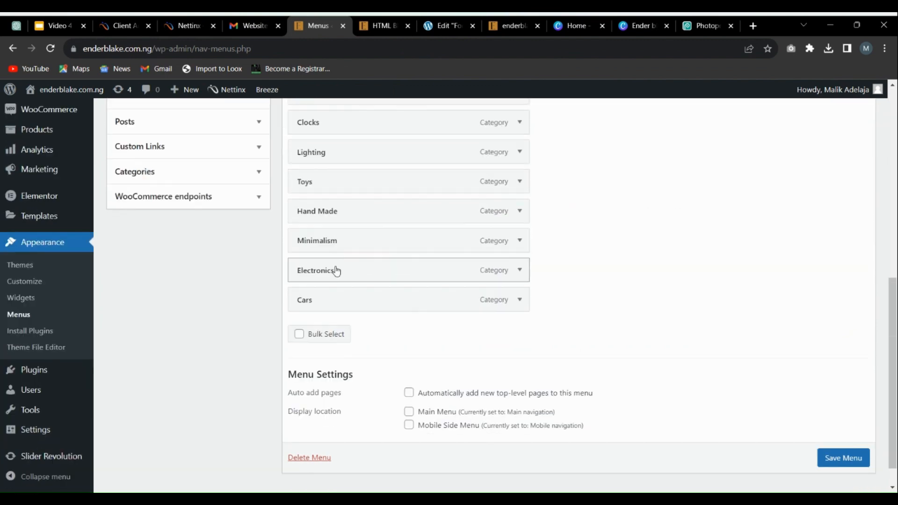
pyautogui.scroll(6, 214, 304)
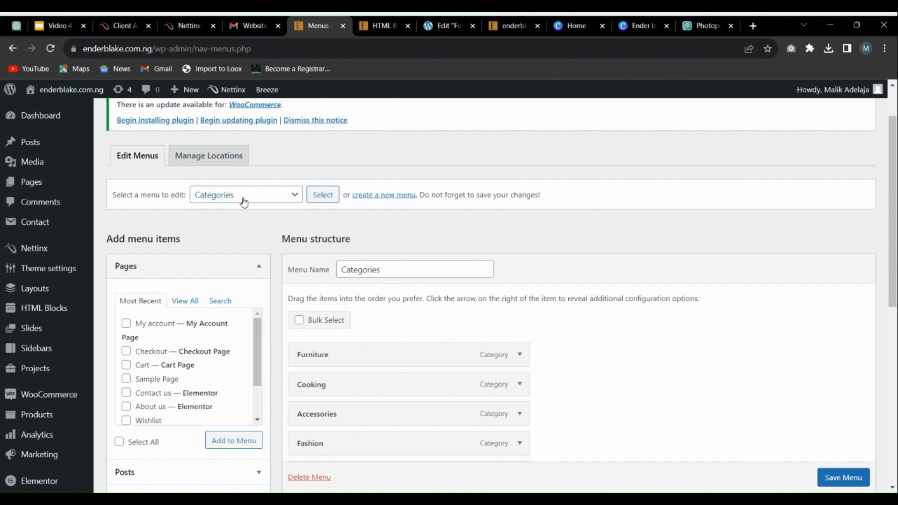
pyautogui.click(244, 201)
pyautogui.scroll(1, 234, 203)
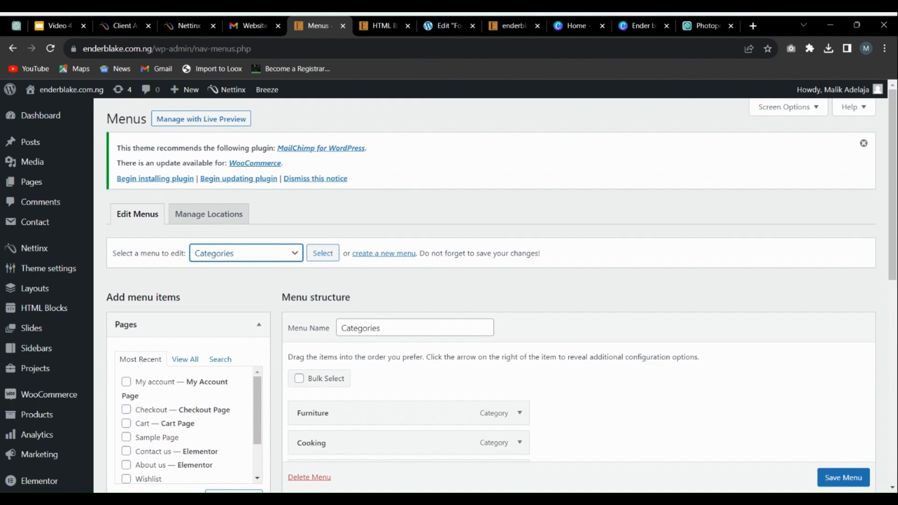
pyautogui.click(259, 346)
pyautogui.click(321, 250)
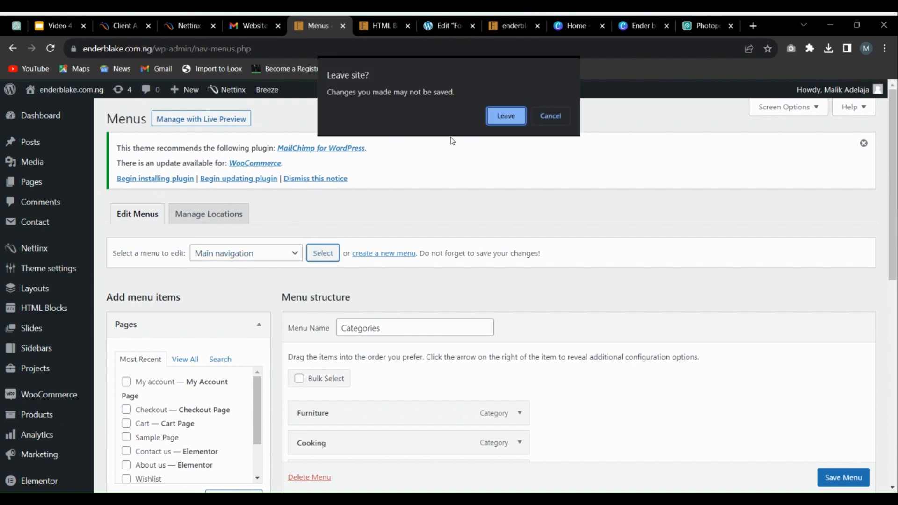
pyautogui.click(512, 122)
# Step: Examine the structure of the Main navigation menu, including the settings of the Home and About us items
pyautogui.scroll(-3, 328, 258)
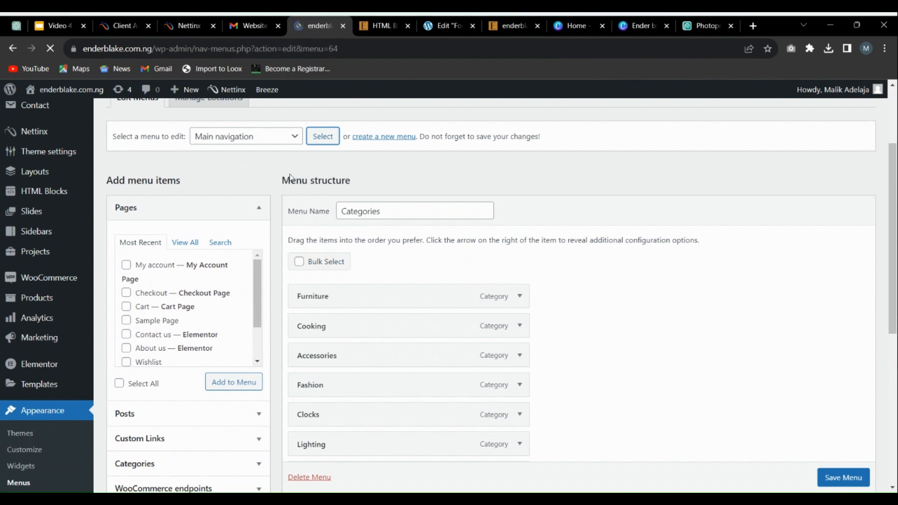
pyautogui.scroll(-5, 327, 187)
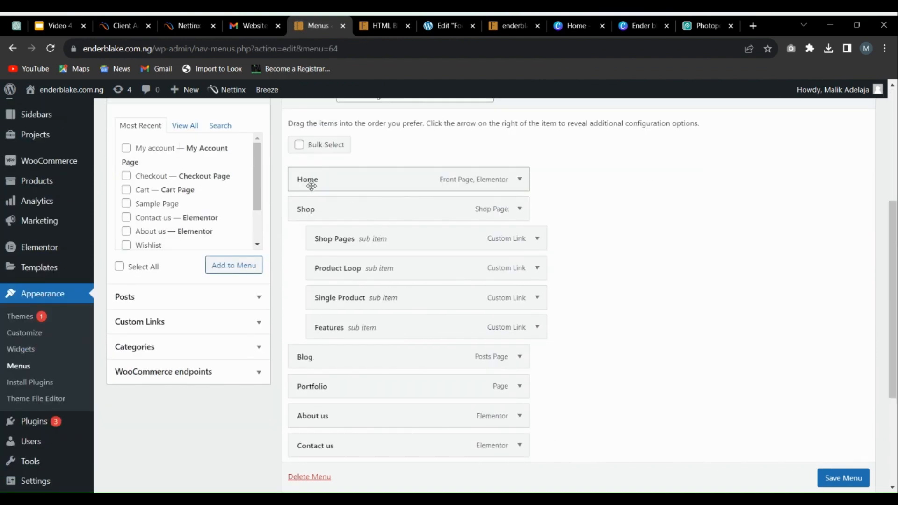
pyautogui.scroll(-4, 418, 243)
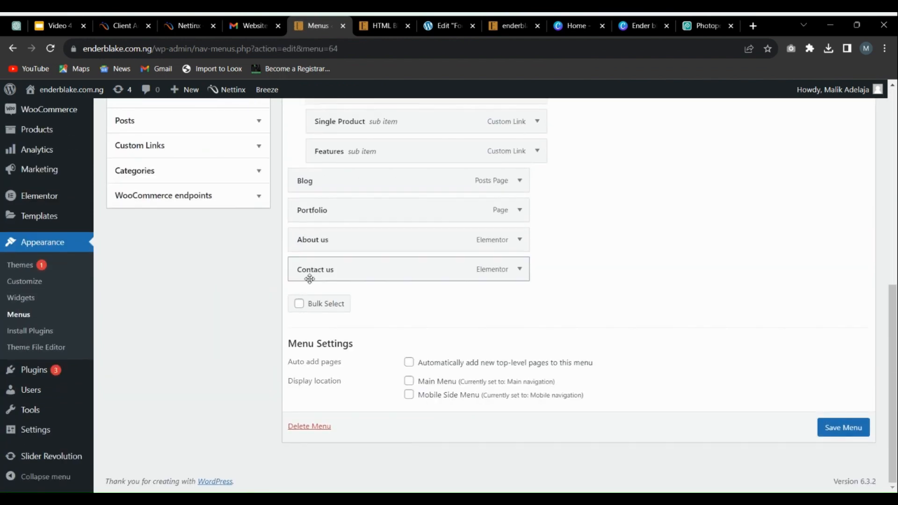
pyautogui.scroll(4, 378, 305)
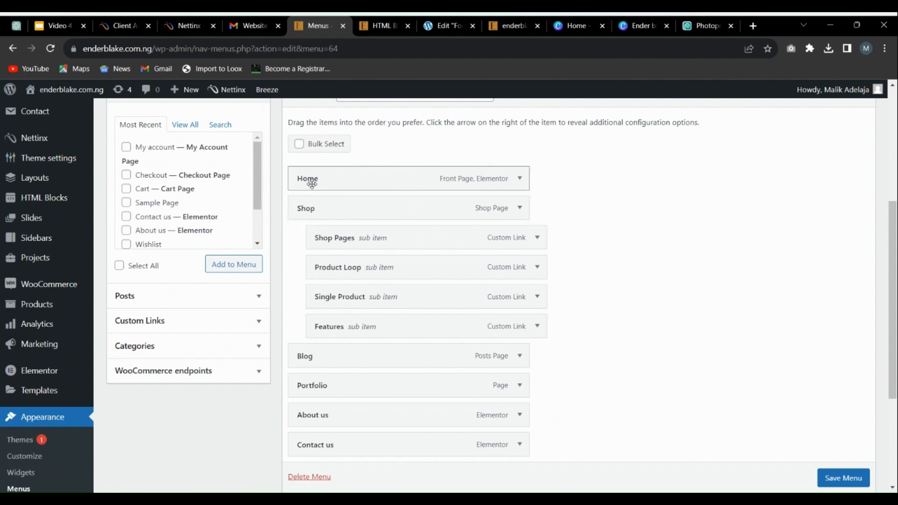
pyautogui.click(519, 181)
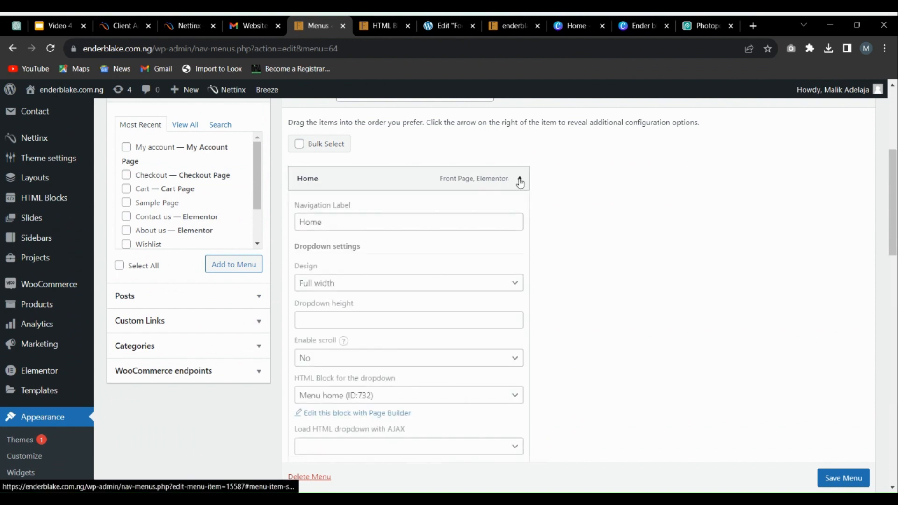
pyautogui.click(520, 180)
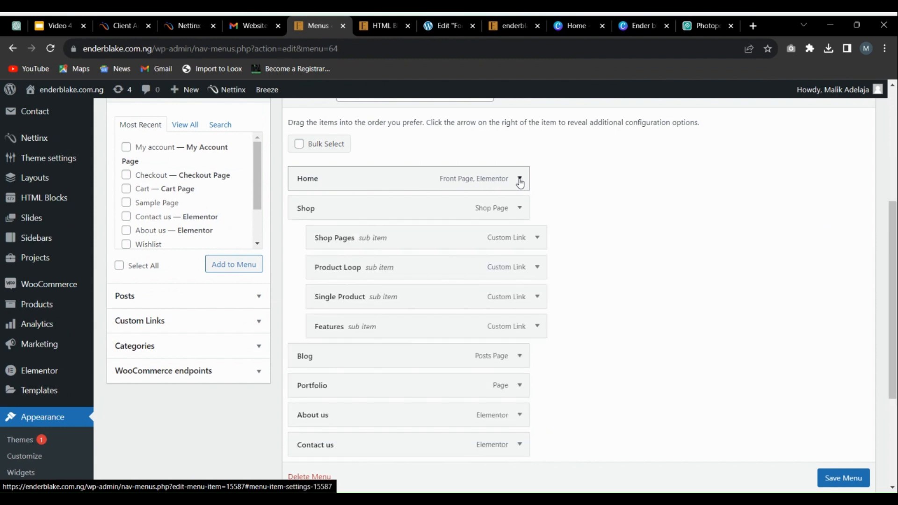
pyautogui.scroll(-4, 468, 216)
pyautogui.scroll(5, 355, 244)
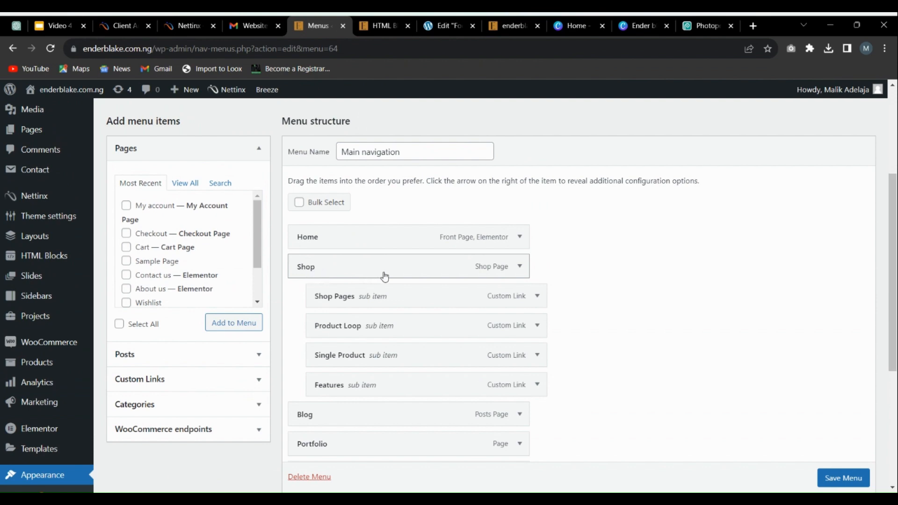
pyautogui.scroll(-5, 385, 276)
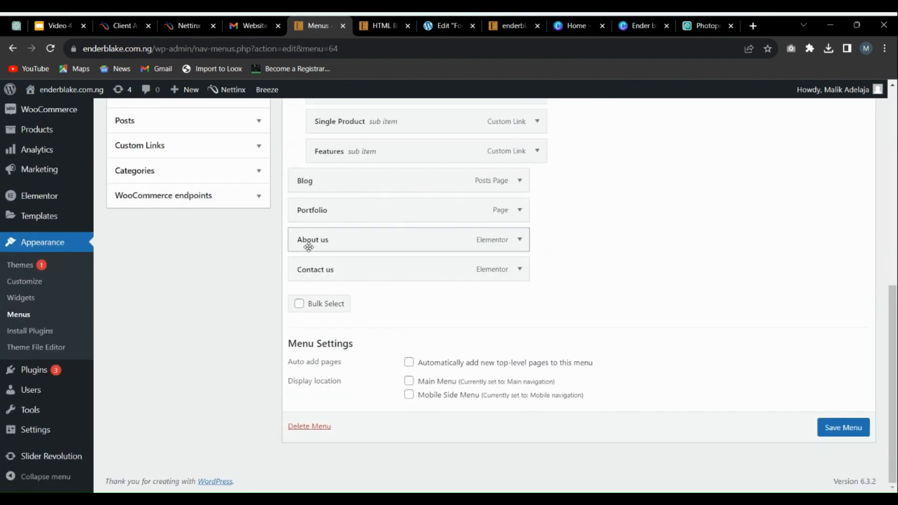
pyautogui.scroll(4, 421, 281)
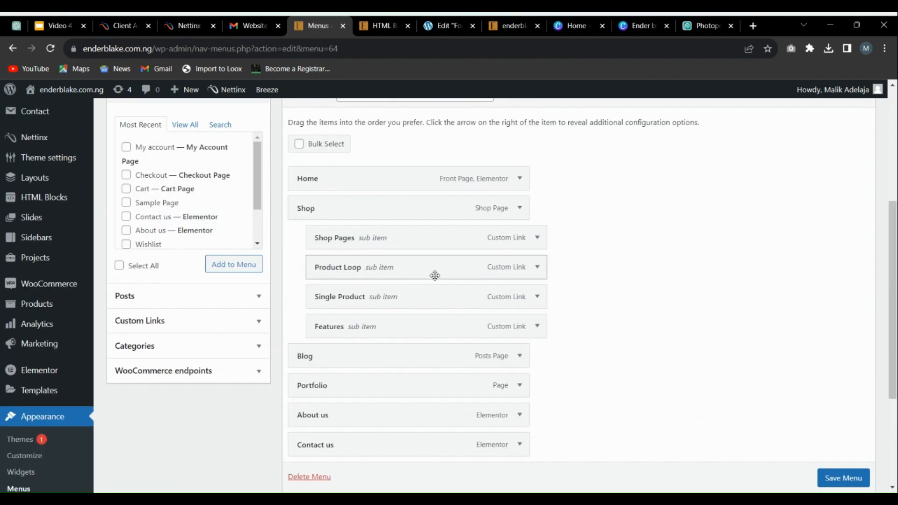
pyautogui.scroll(-3, 366, 293)
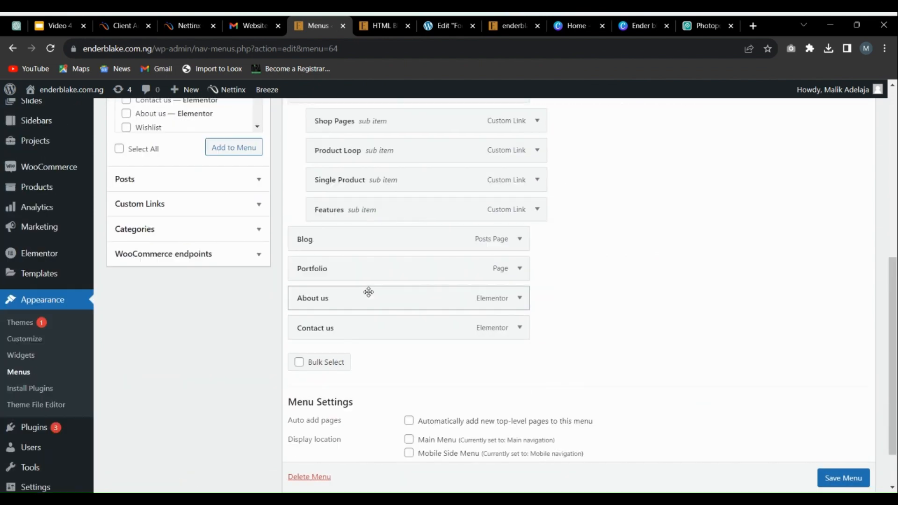
pyautogui.click(521, 298)
pyautogui.click(522, 298)
pyautogui.scroll(-2, 427, 190)
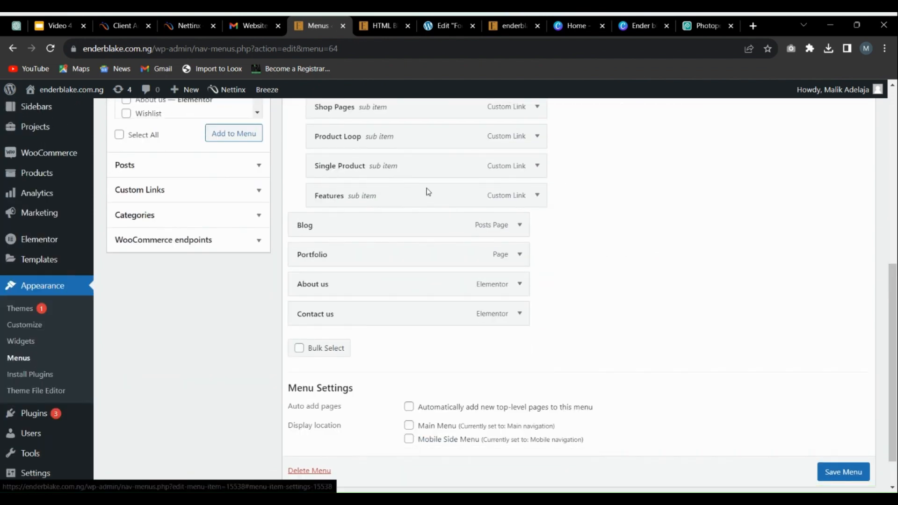
# Step: Bulk-remove Shop Pages, Product Loop, Single Product, Features and Portfolio from the Main navigation menu
pyautogui.click(298, 306)
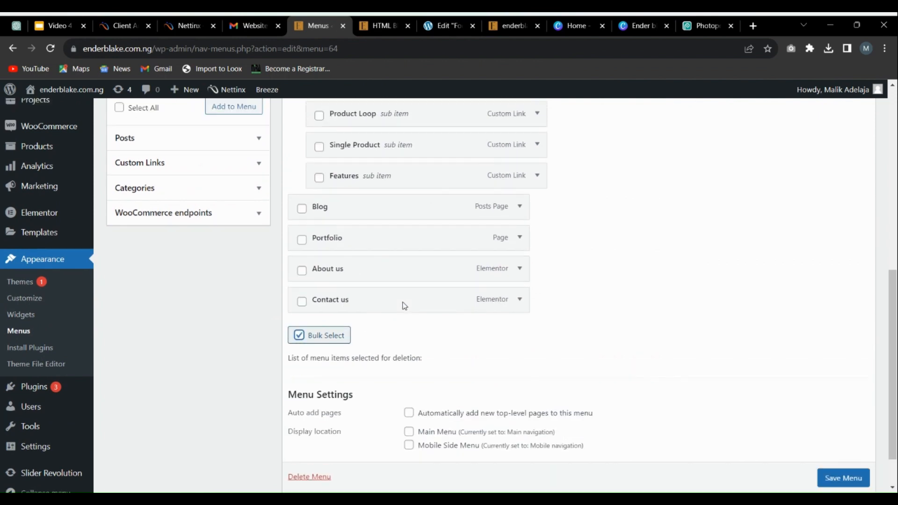
pyautogui.scroll(10, 421, 287)
pyautogui.scroll(-3, 359, 275)
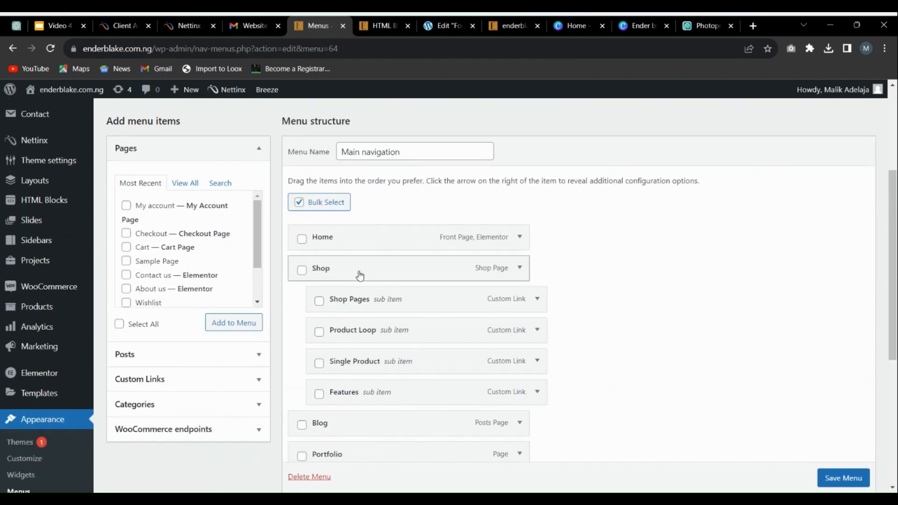
pyautogui.click(319, 302)
pyautogui.click(319, 331)
pyautogui.click(319, 363)
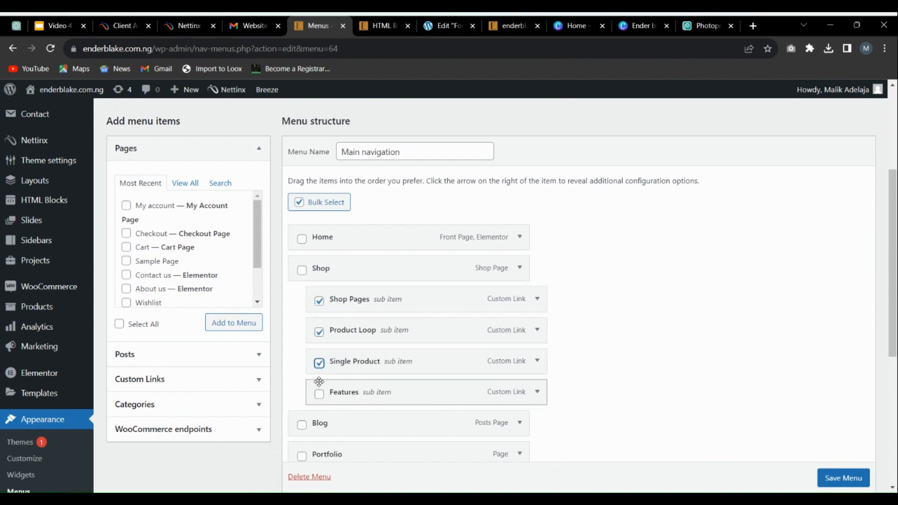
pyautogui.click(319, 393)
pyautogui.scroll(-3, 445, 317)
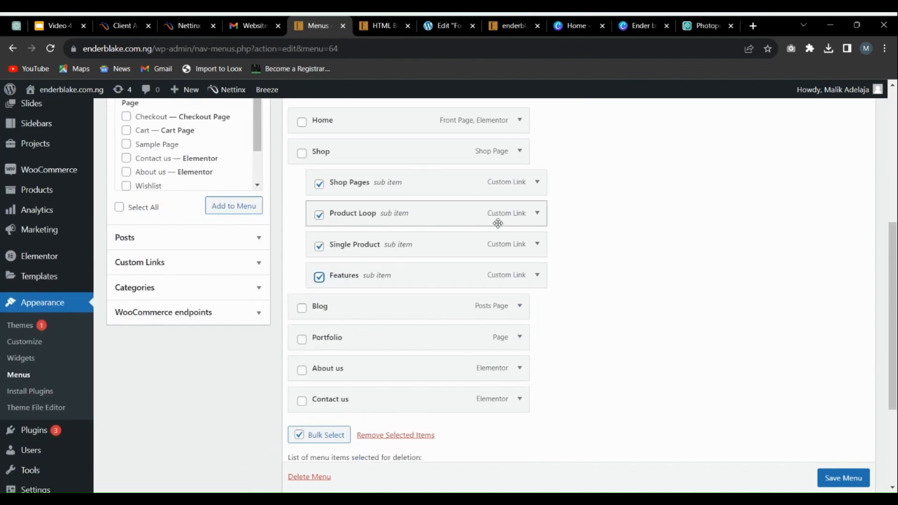
pyautogui.click(302, 342)
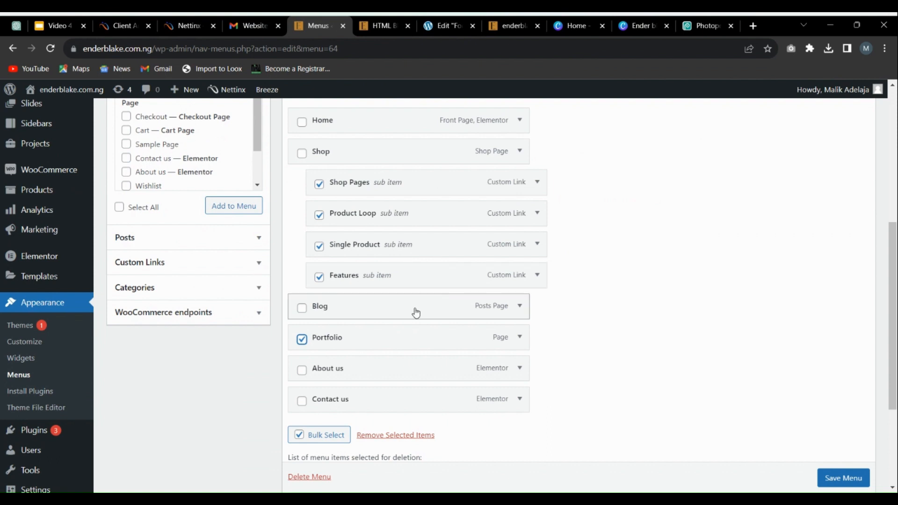
pyautogui.scroll(-1, 337, 345)
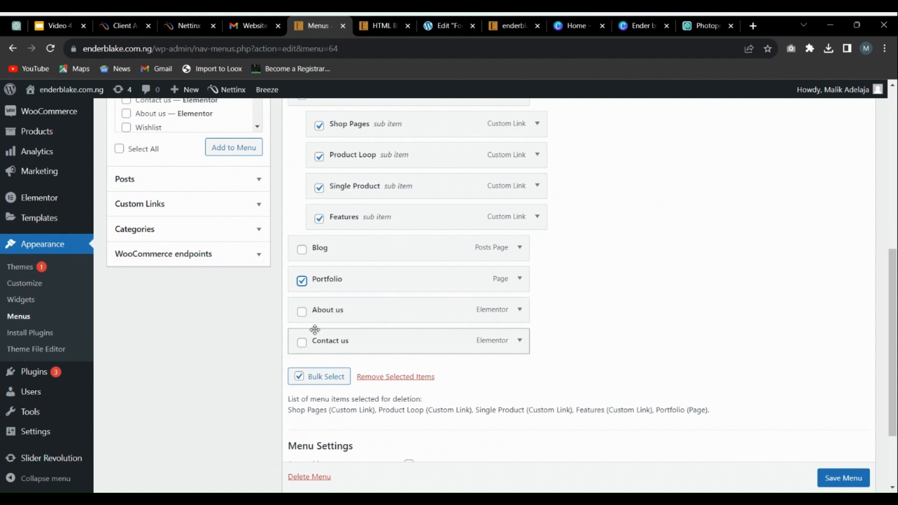
pyautogui.scroll(-2, 417, 315)
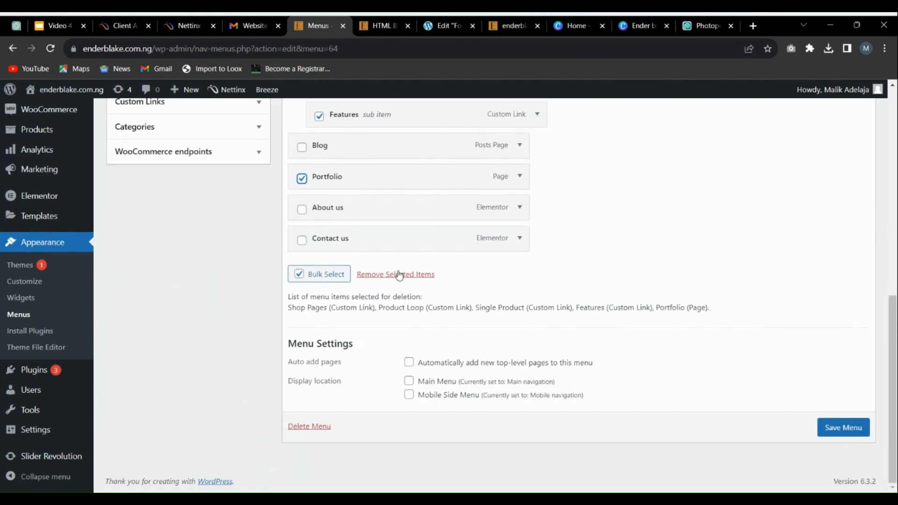
pyautogui.click(411, 281)
pyautogui.scroll(3, 431, 311)
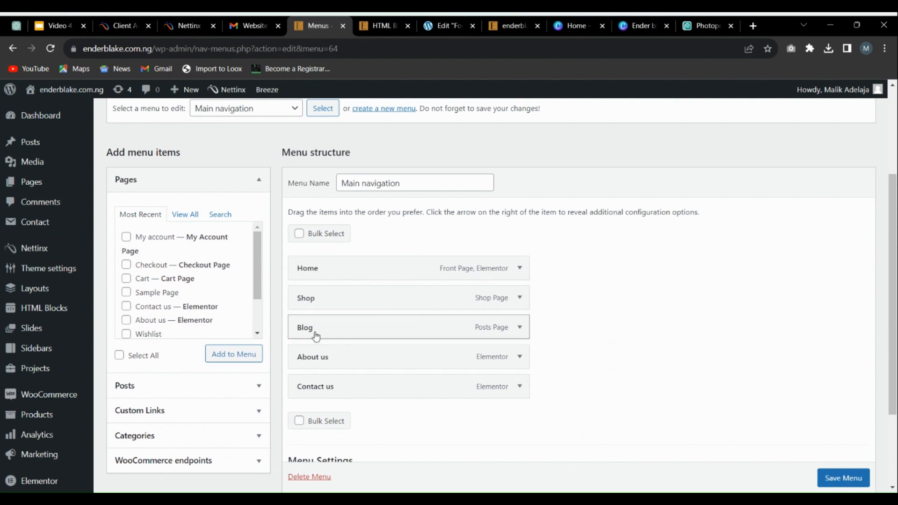
# Step: Reorder the Main navigation menu so Blog comes last and About us sits directly after Home
pyautogui.scroll(-1, 596, 265)
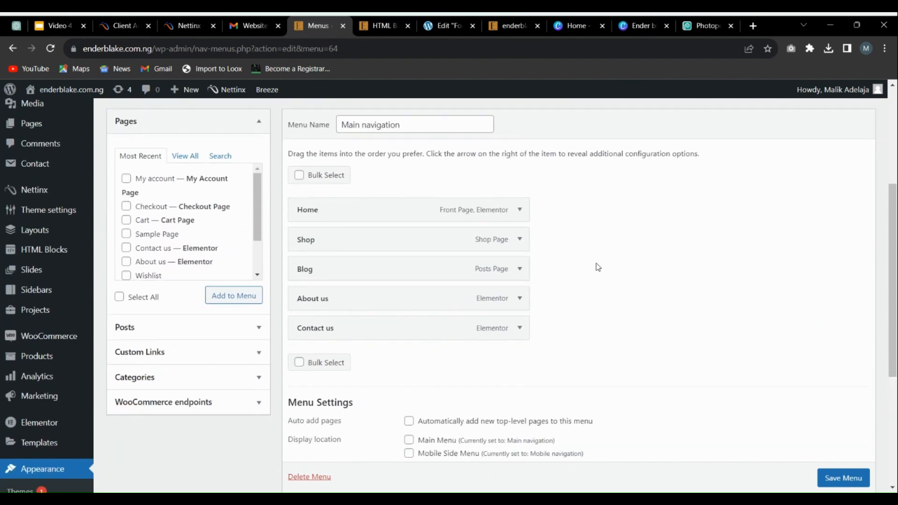
pyautogui.moveTo(465, 271); pyautogui.dragTo(465, 327)
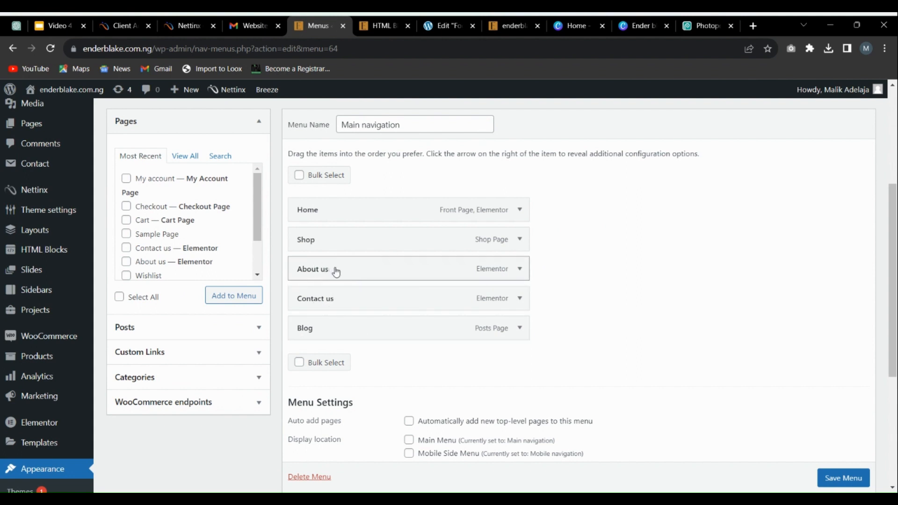
pyautogui.moveTo(336, 271); pyautogui.dragTo(311, 239)
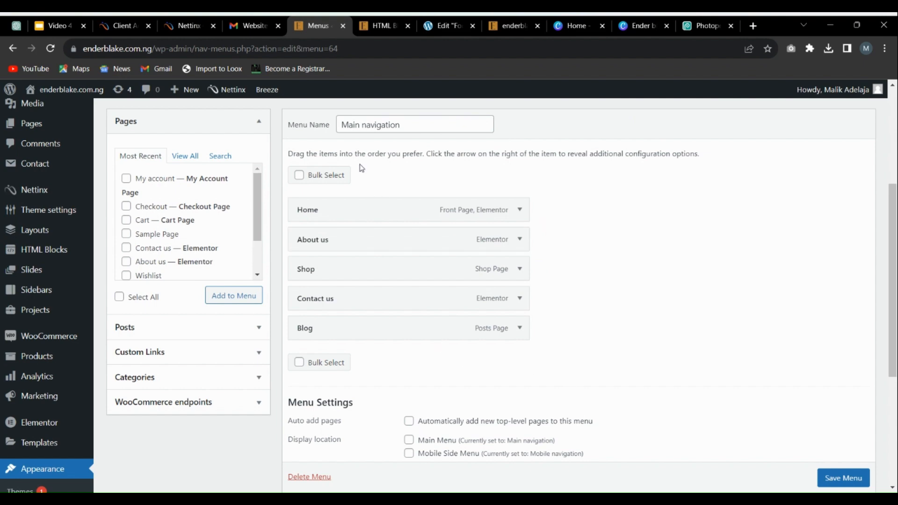
# Step: Switch to the open store homepage to view its header navigation
pyautogui.scroll(3, 354, 140)
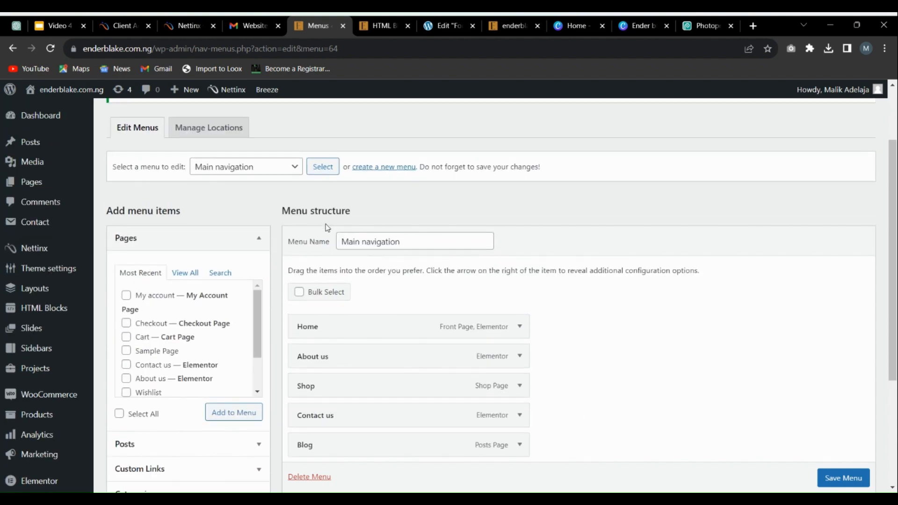
pyautogui.click(506, 24)
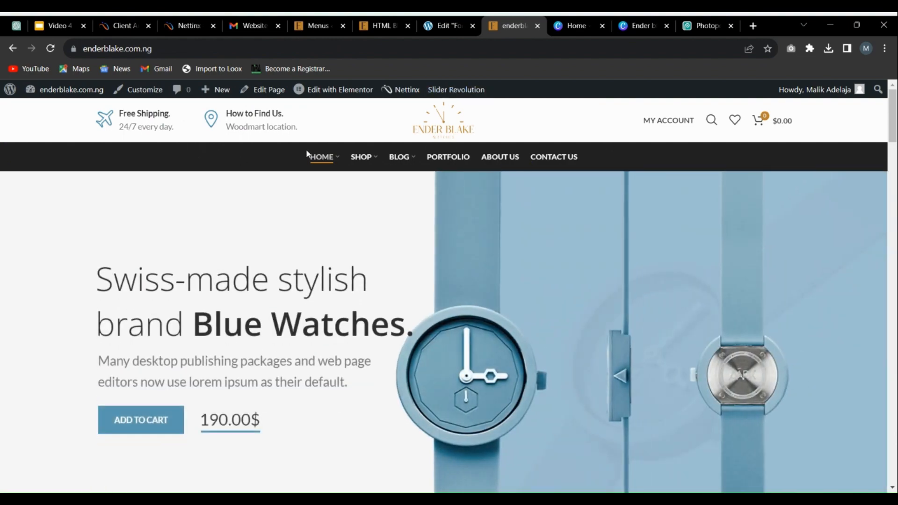
# Step: Look over the store homepage's header navigation and the hero banner beneath it
pyautogui.scroll(-2, 720, 187)
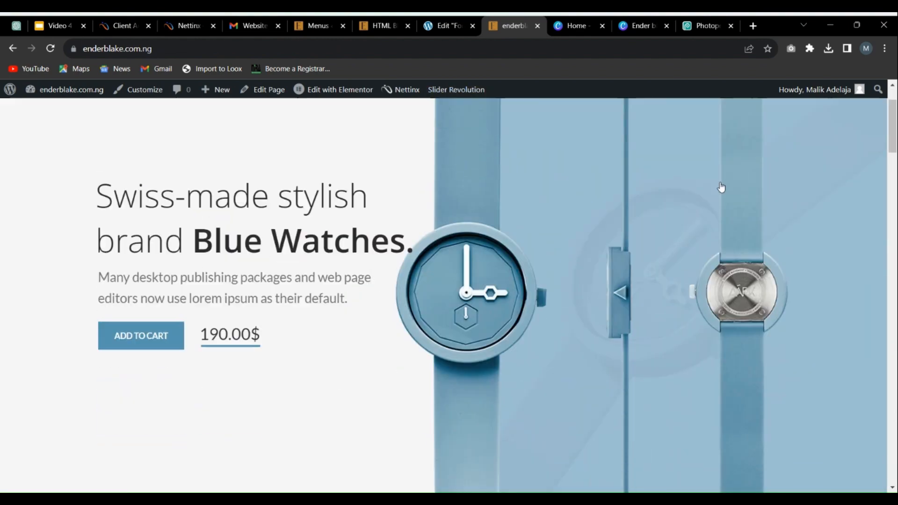
pyautogui.scroll(-3, 721, 187)
pyautogui.scroll(5, 723, 224)
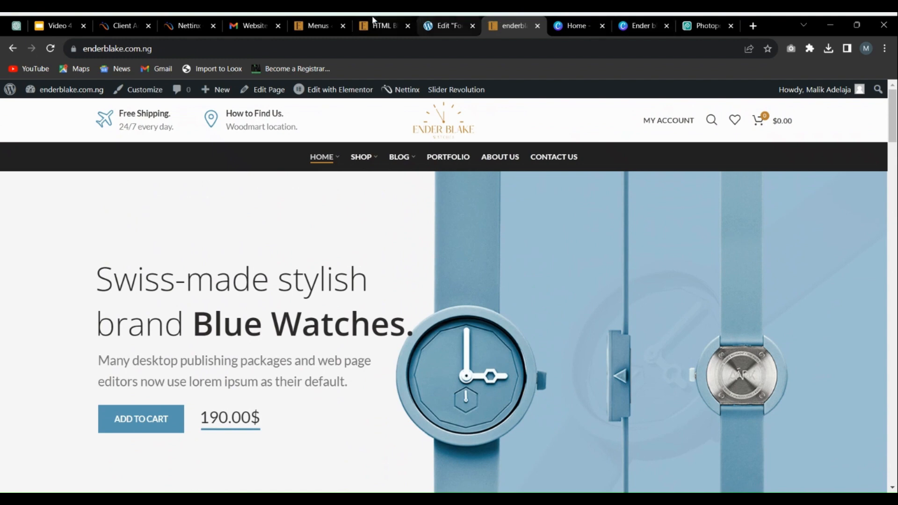
# Step: Return to the menu editor and add the Decoration category to the Main navigation menu
pyautogui.click(324, 21)
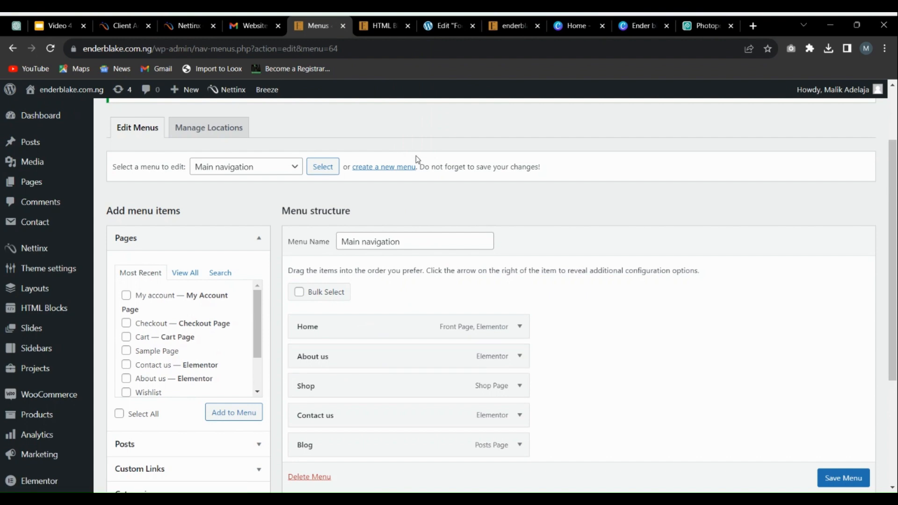
pyautogui.scroll(-3, 388, 247)
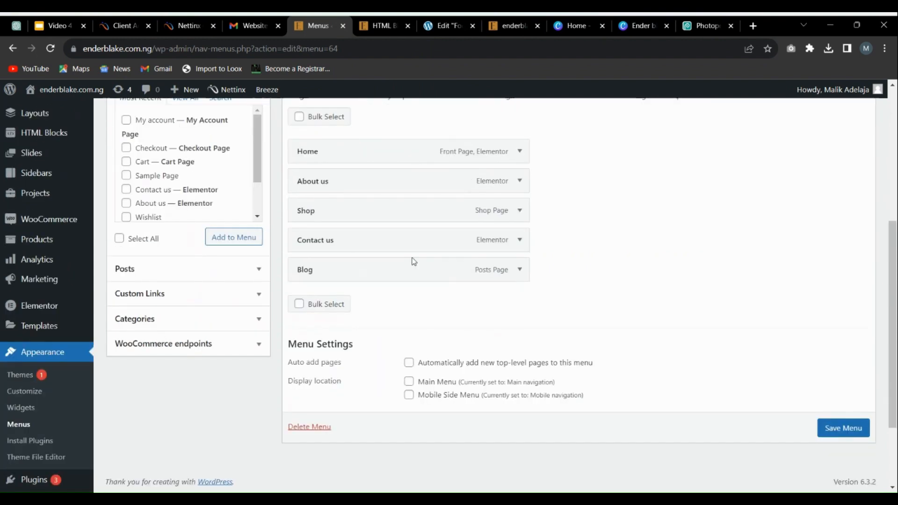
pyautogui.scroll(2, 444, 218)
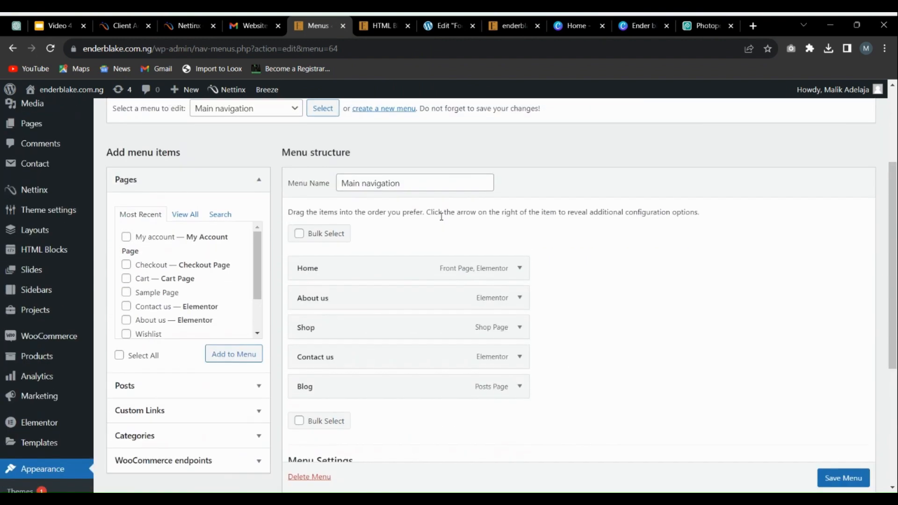
pyautogui.scroll(-2, 187, 275)
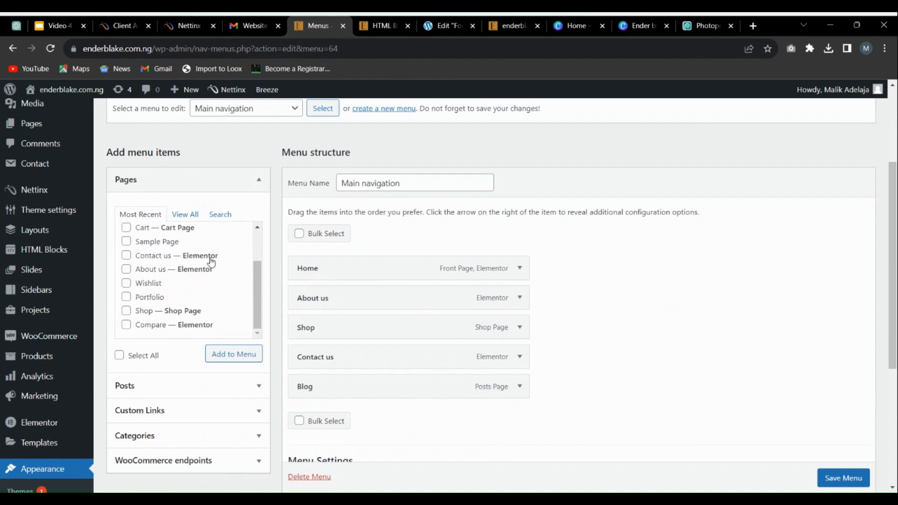
pyautogui.scroll(-3, 181, 330)
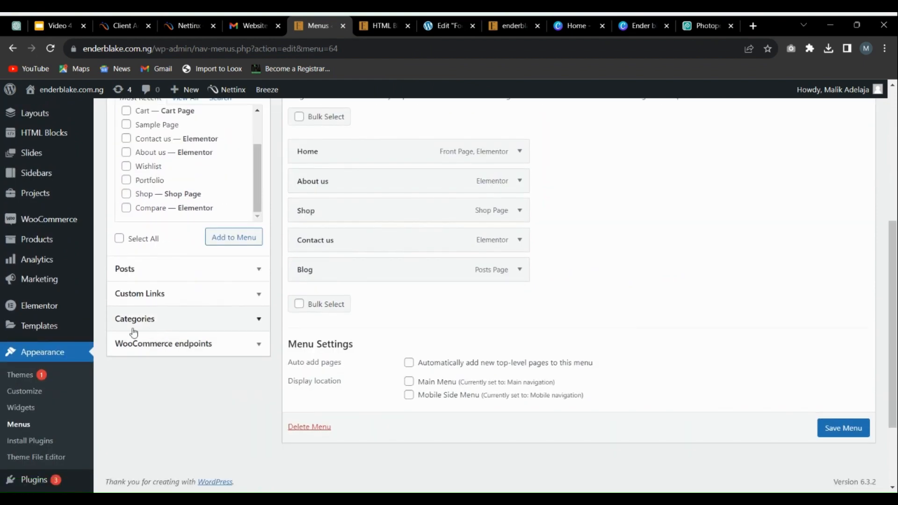
pyautogui.click(166, 326)
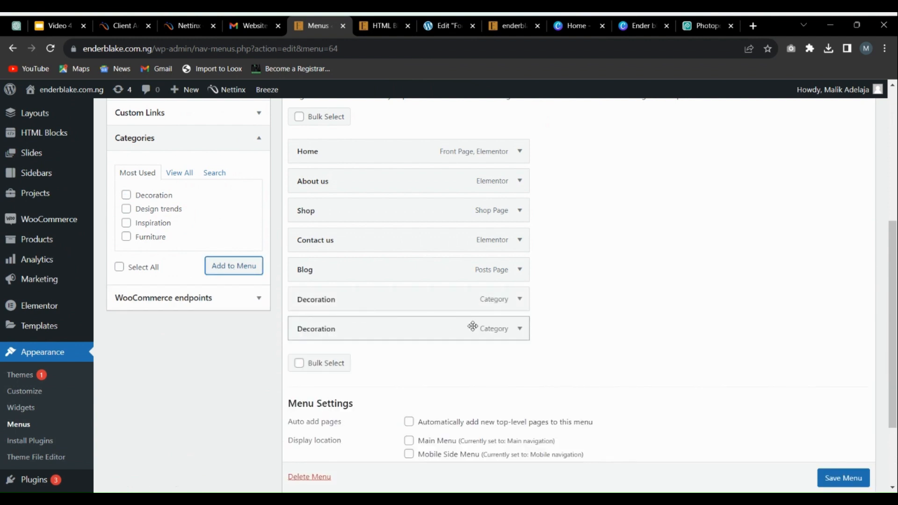
# Step: Remove the duplicate Decoration item from the Main navigation menu and save the menu
pyautogui.click(520, 330)
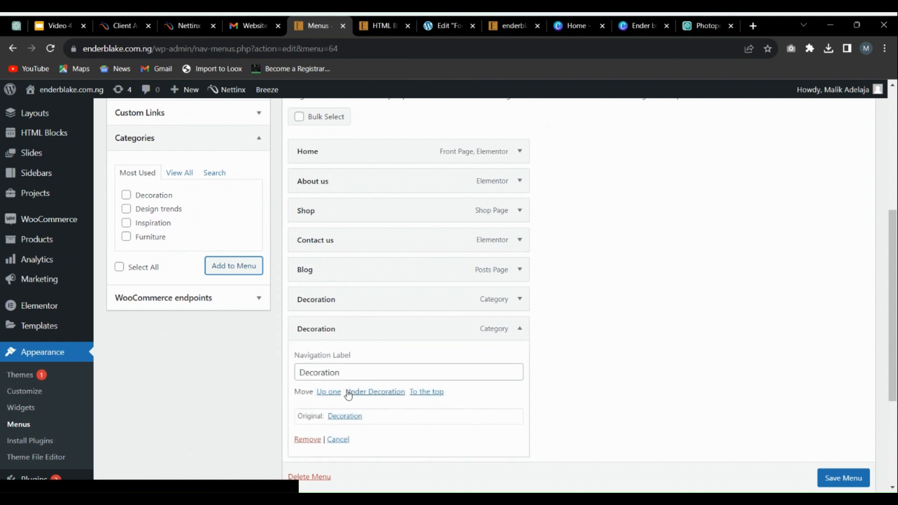
pyautogui.scroll(-1, 328, 388)
pyautogui.click(316, 382)
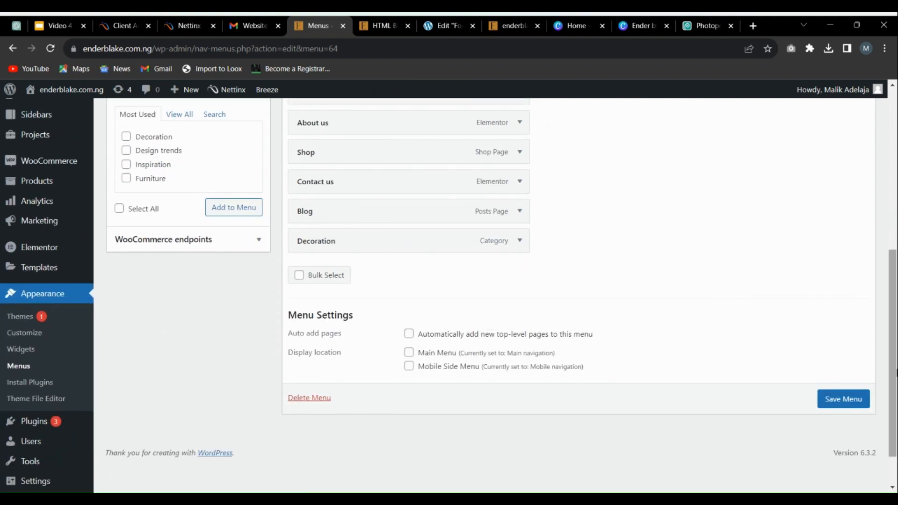
pyautogui.click(828, 400)
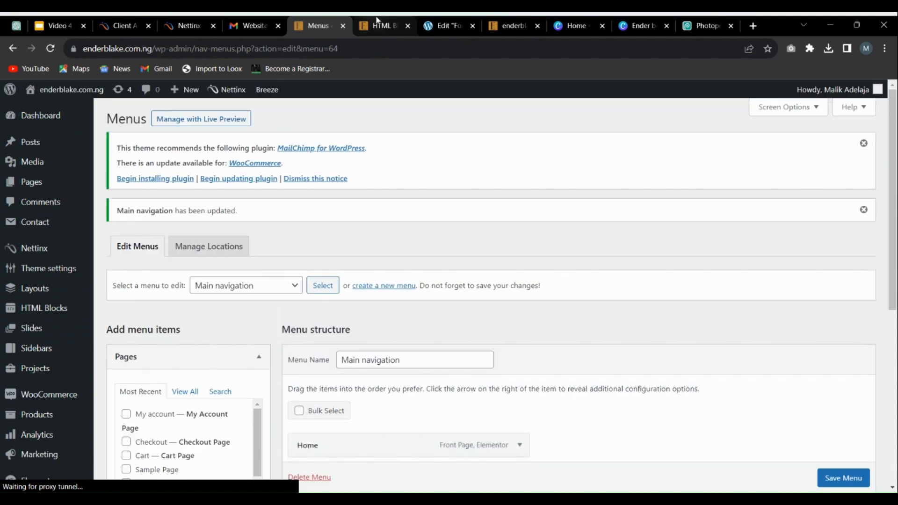
# Step: Reload the store homepage, place its browser tab beside the Menus tab and check the header navigation
pyautogui.click(378, 21)
pyautogui.click(436, 24)
pyautogui.click(503, 21)
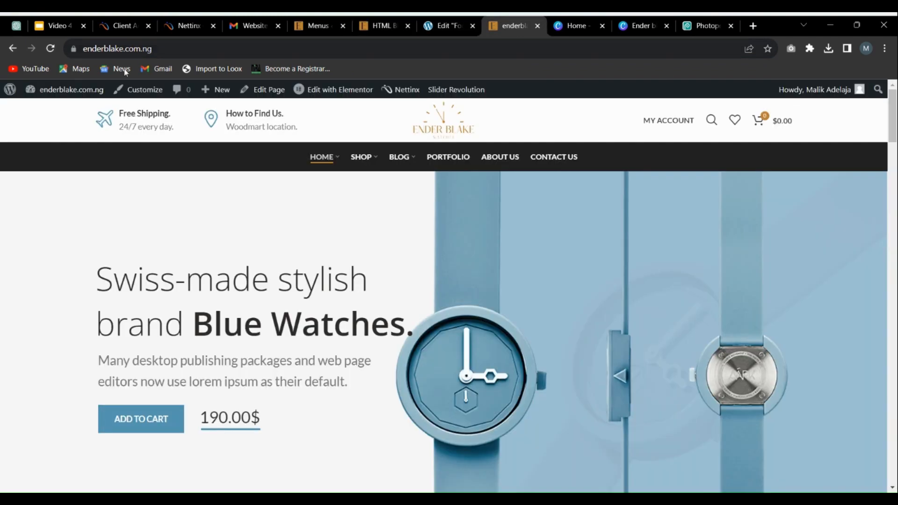
pyautogui.click(51, 48)
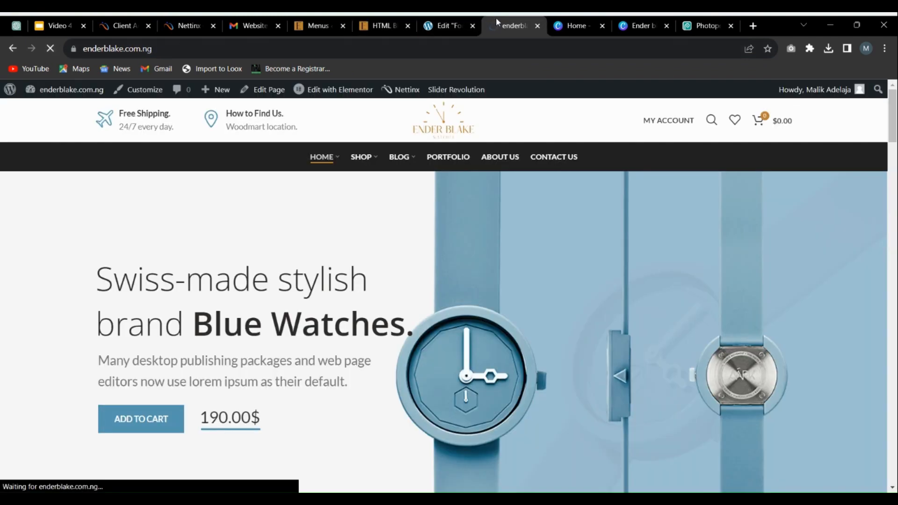
pyautogui.moveTo(496, 17); pyautogui.dragTo(384, 21)
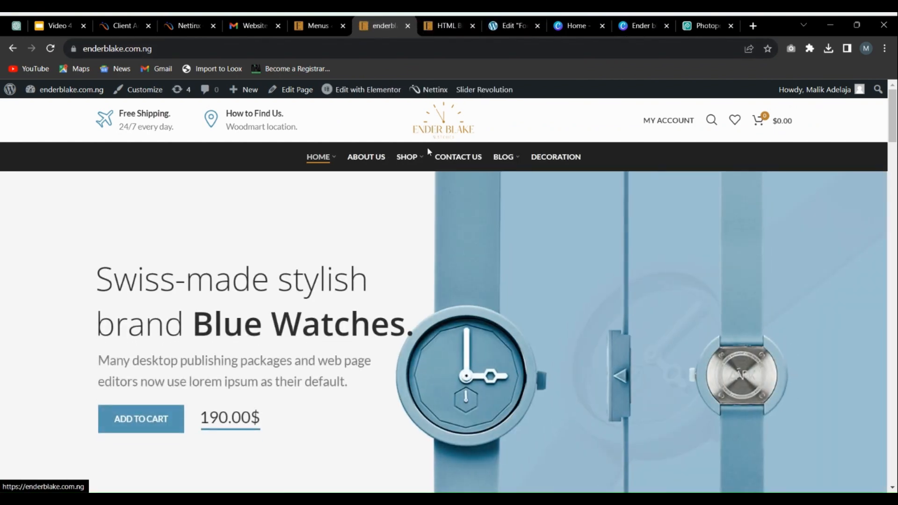
pyautogui.moveTo(424, 164)
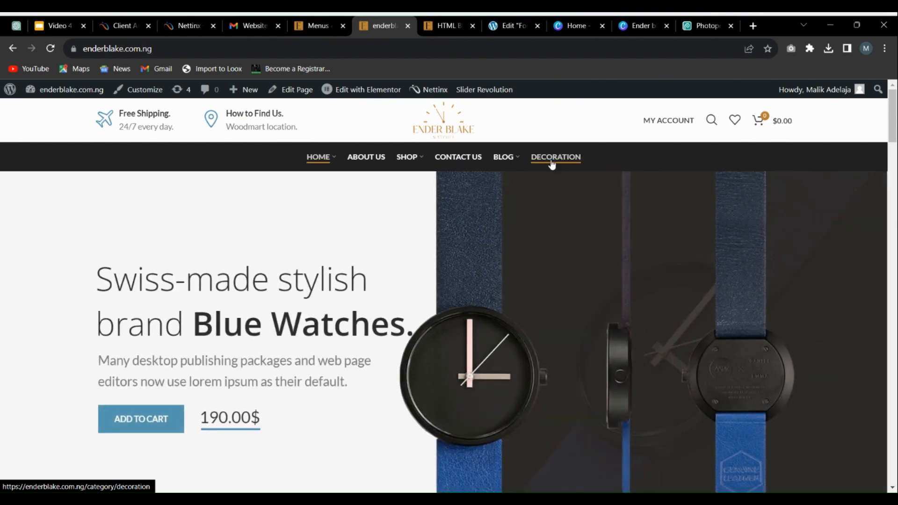
# Step: View the Decoration category page through the store's header navigation and return to the homepage
pyautogui.click(552, 164)
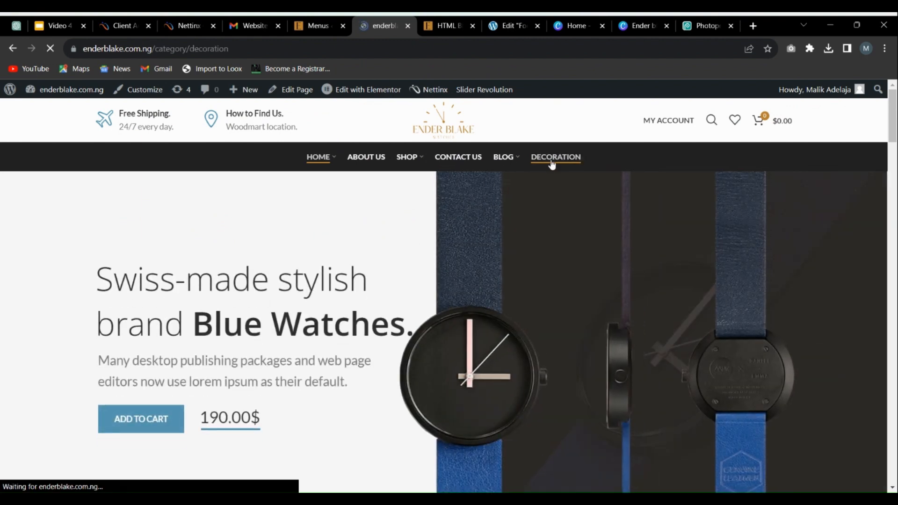
pyautogui.scroll(-4, 345, 309)
pyautogui.scroll(4, 494, 302)
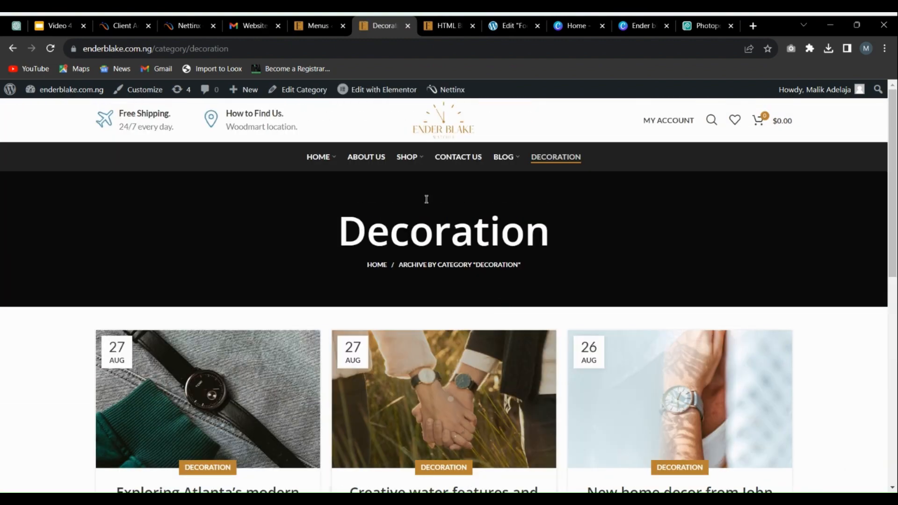
pyautogui.scroll(-10, 410, 292)
pyautogui.scroll(10, 517, 330)
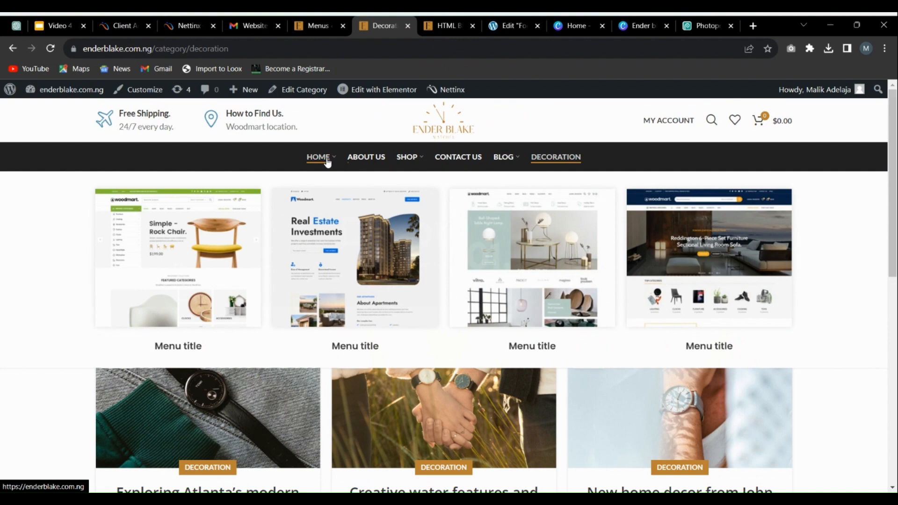
pyautogui.click(327, 160)
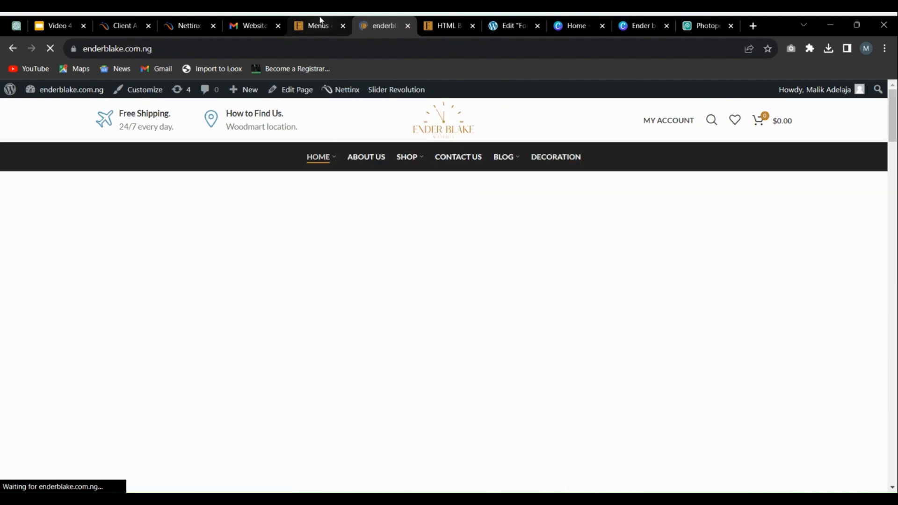
# Step: Examine the Home item's dropdown, label, image, page anchor and extra settings in the Main navigation menu editor
pyautogui.click(321, 21)
pyautogui.scroll(-5, 449, 270)
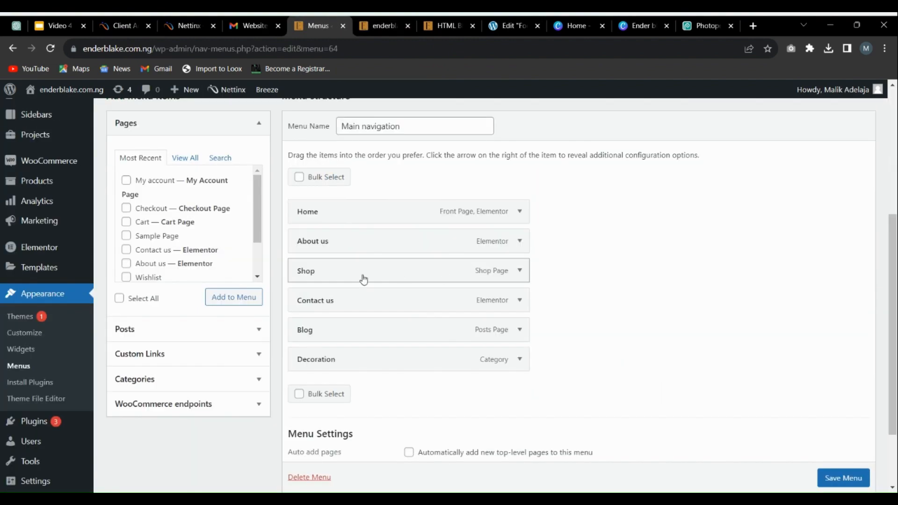
pyautogui.click(519, 211)
pyautogui.scroll(-4, 517, 210)
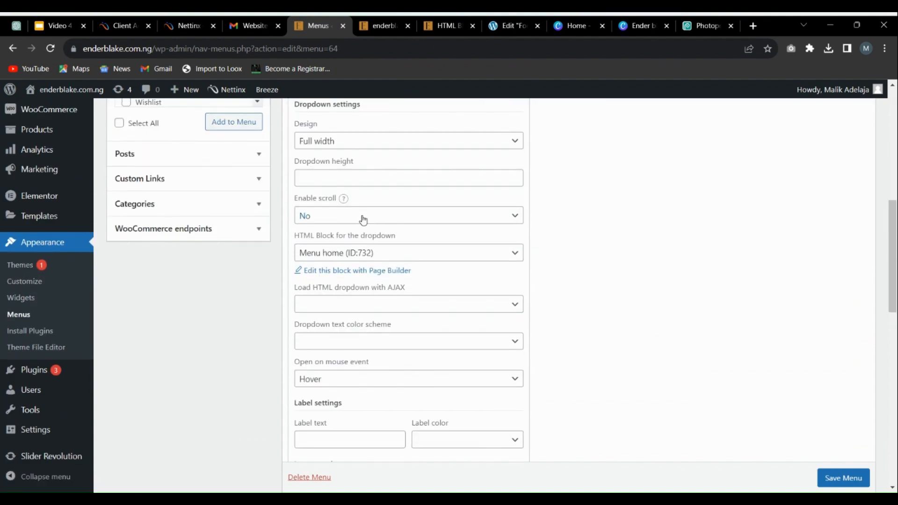
pyautogui.scroll(-5, 405, 243)
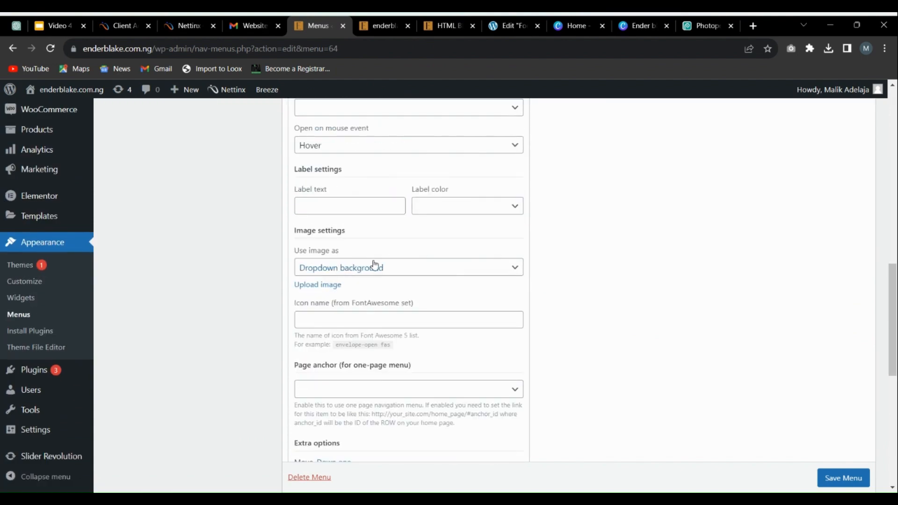
pyautogui.scroll(-3, 363, 251)
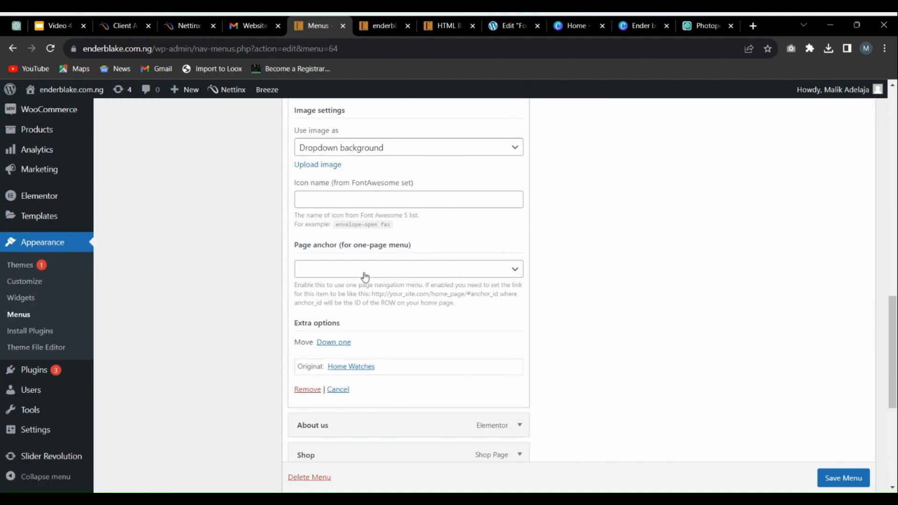
pyautogui.scroll(-1, 368, 279)
pyautogui.scroll(1, 369, 198)
pyautogui.scroll(1, 372, 197)
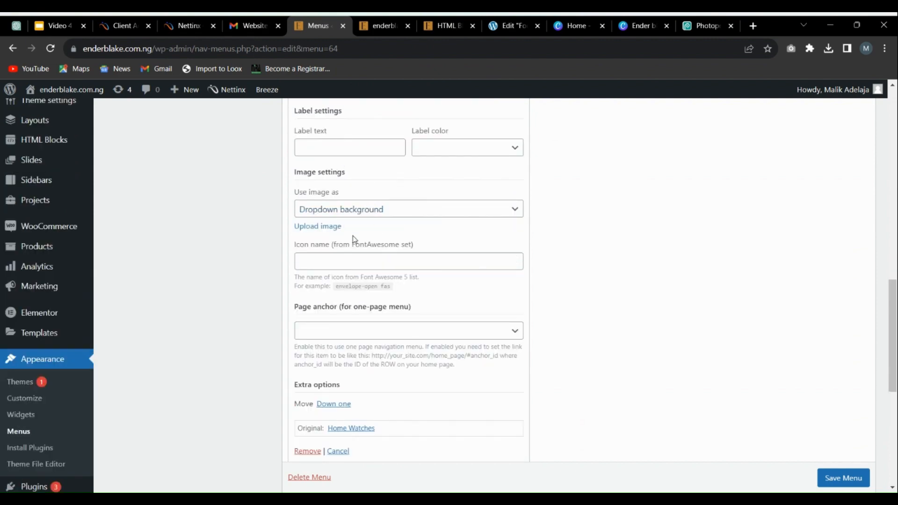
pyautogui.scroll(10, 405, 248)
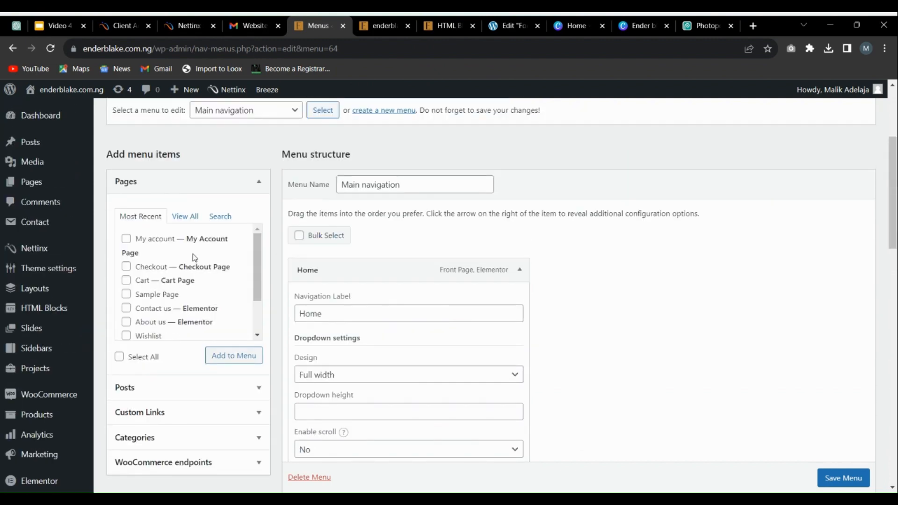
# Step: Review the pages and other item sources available for the menu, and collapse the Home item's settings
pyautogui.scroll(-1, 154, 304)
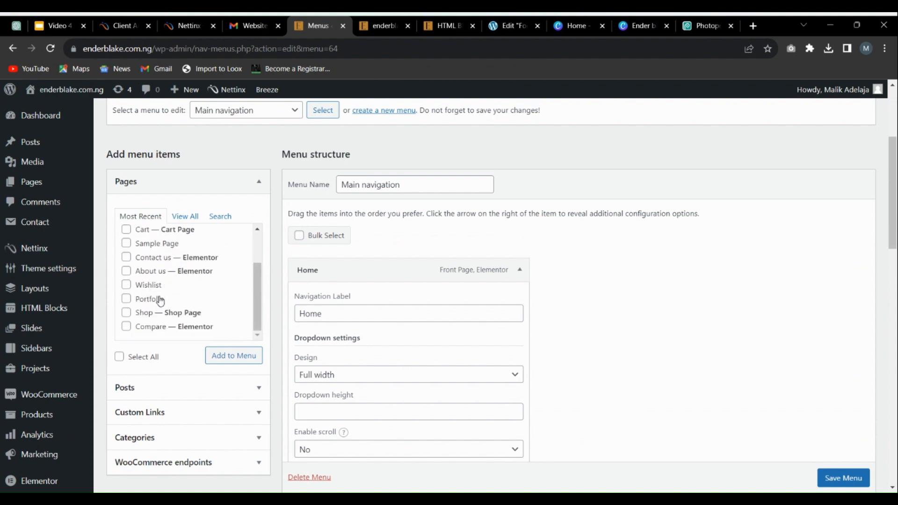
pyautogui.scroll(-3, 165, 303)
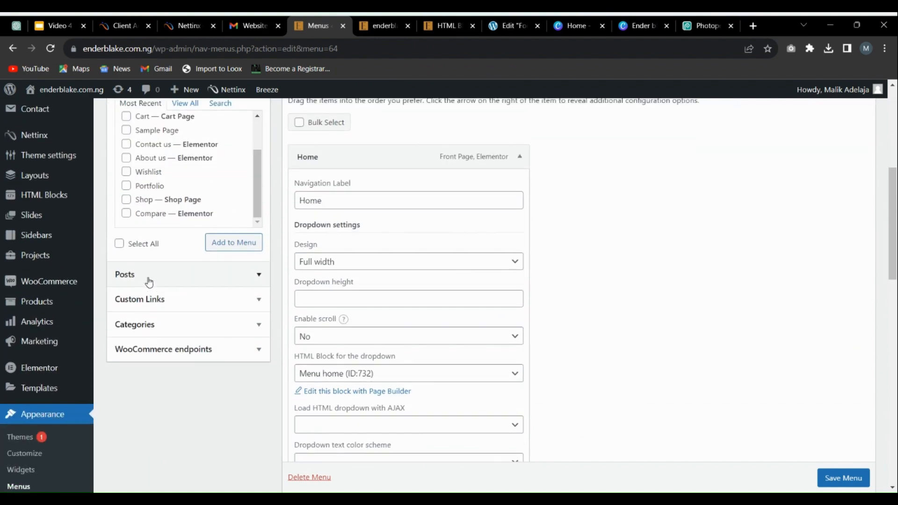
pyautogui.scroll(3, 146, 283)
pyautogui.scroll(-3, 388, 226)
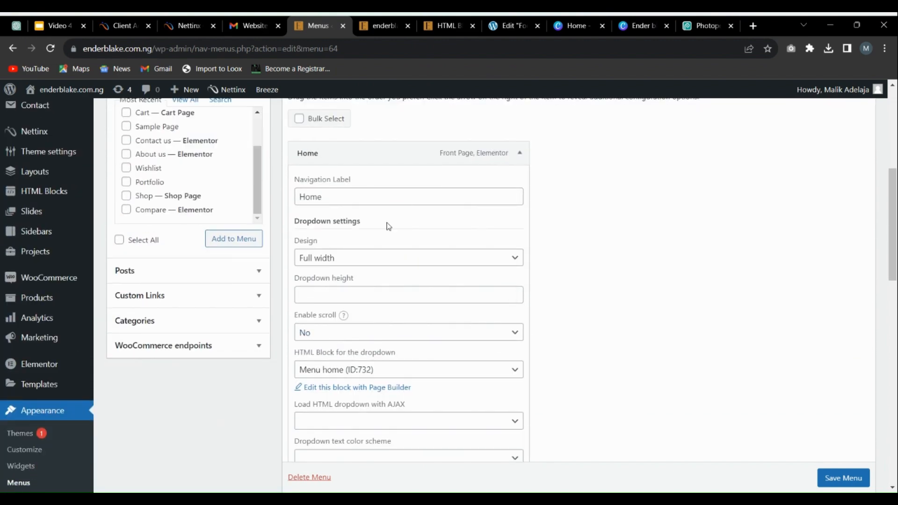
pyautogui.scroll(1, 444, 313)
pyautogui.click(519, 212)
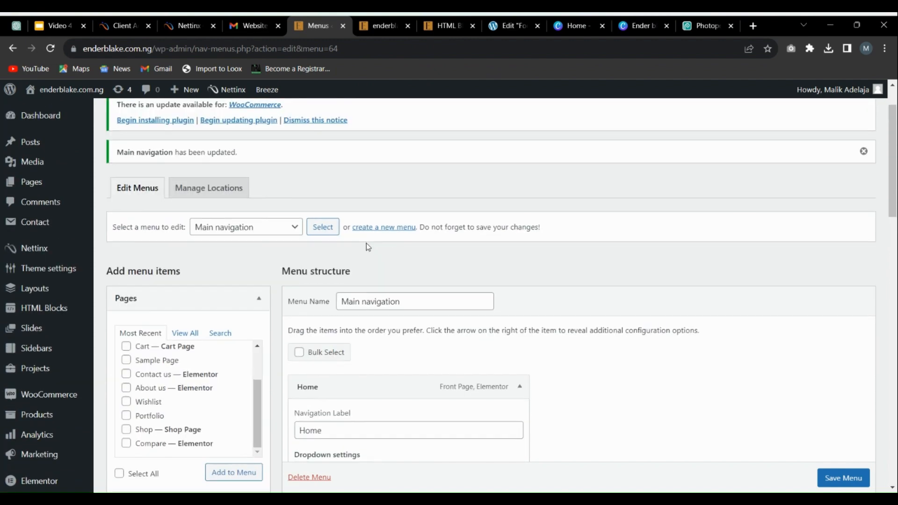
pyautogui.scroll(-2, 366, 244)
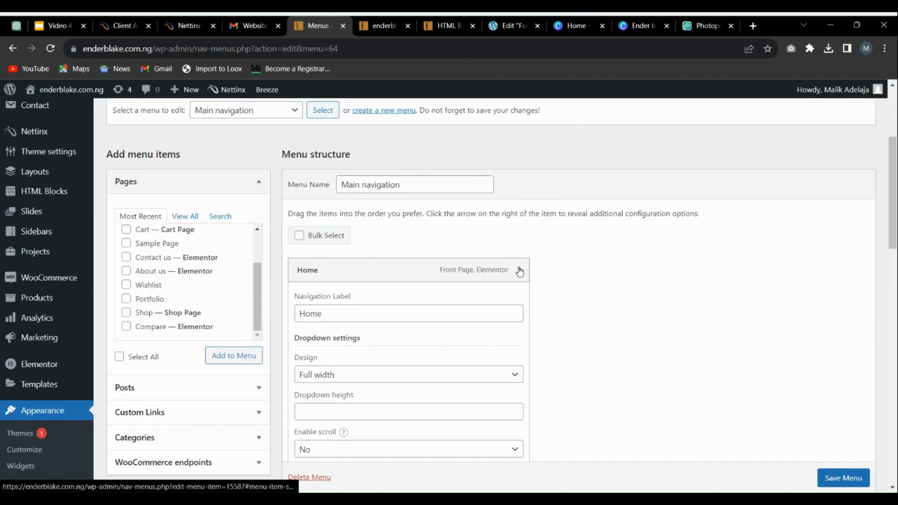
pyautogui.click(518, 267)
# Step: Bulk-remove Home, About us, Shop, Contact us, Blog and Decoration from the Main navigation menu
pyautogui.scroll(-2, 414, 275)
pyautogui.click(300, 119)
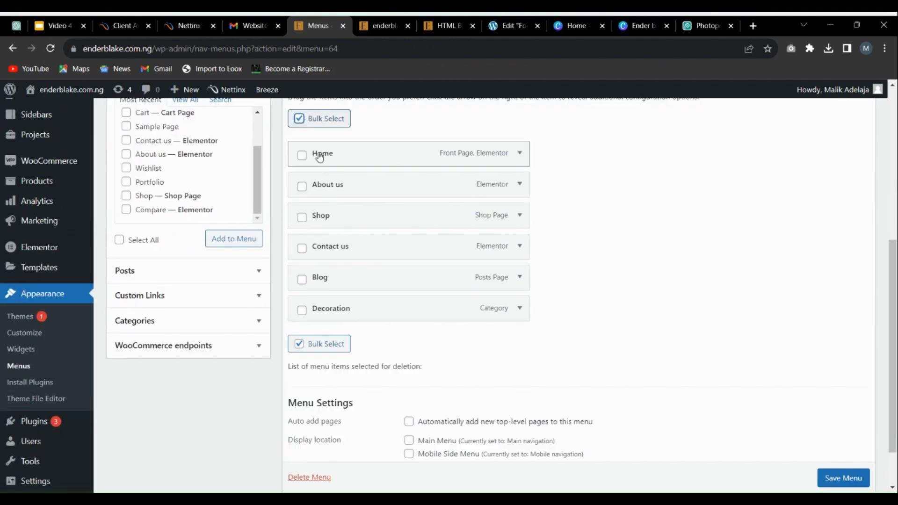
pyautogui.click(301, 156)
pyautogui.click(301, 187)
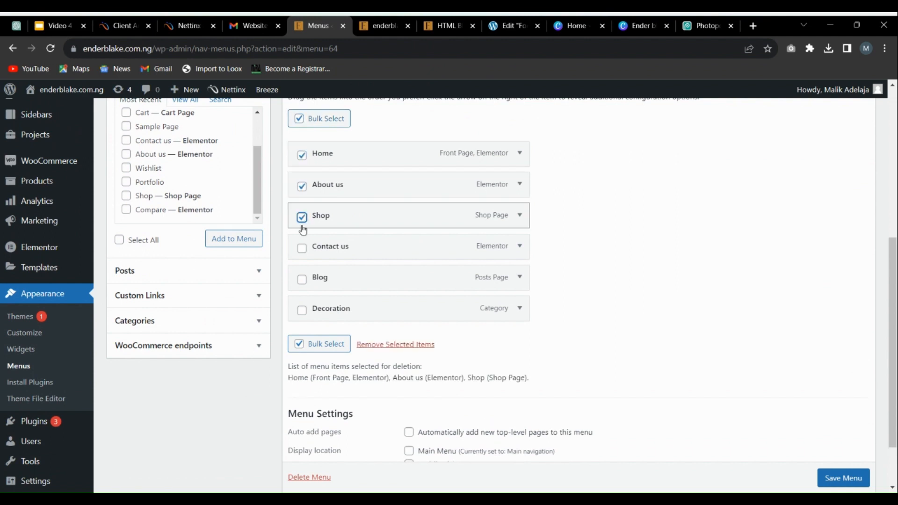
pyautogui.click(302, 248)
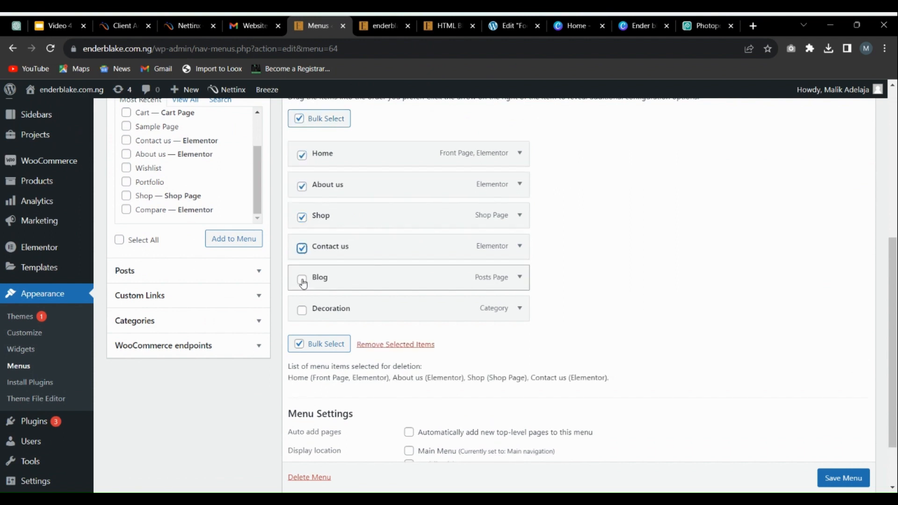
pyautogui.click(302, 280)
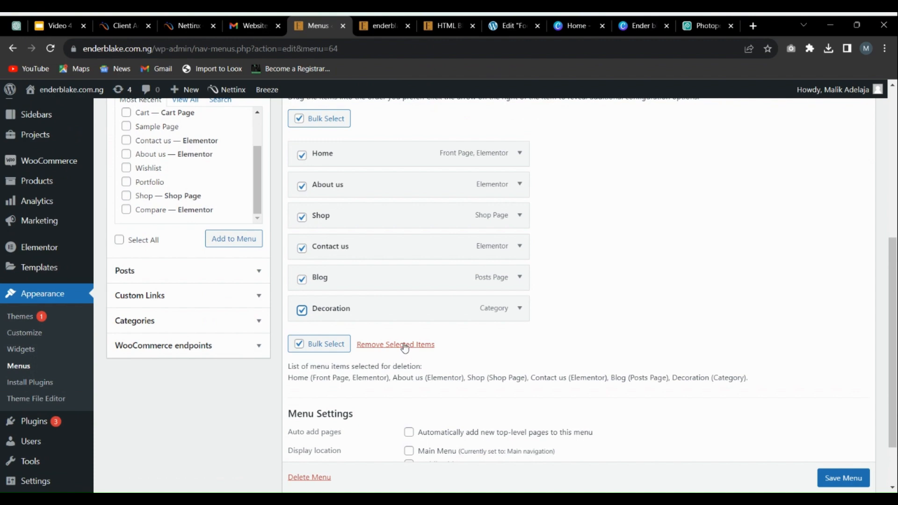
pyautogui.click(405, 345)
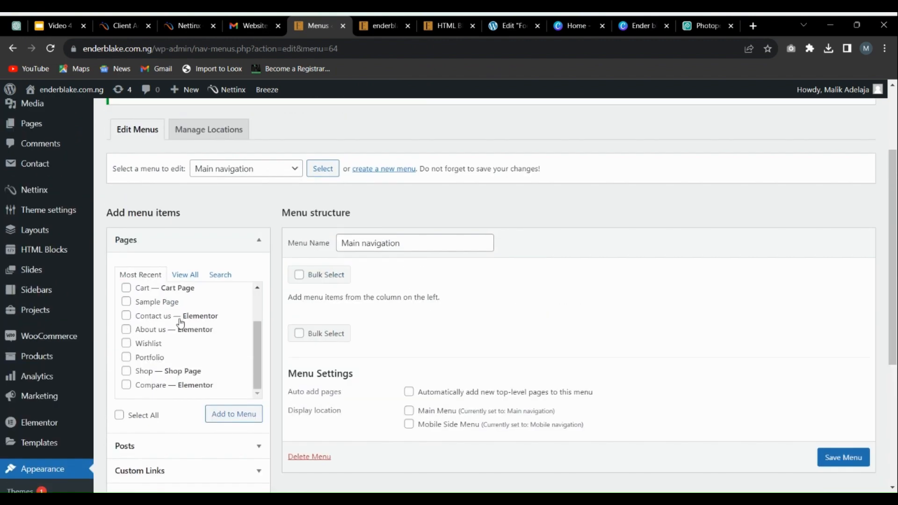
# Step: List all of the site's pages and add the Home Watches front page to the empty Main navigation menu
pyautogui.scroll(2, 180, 342)
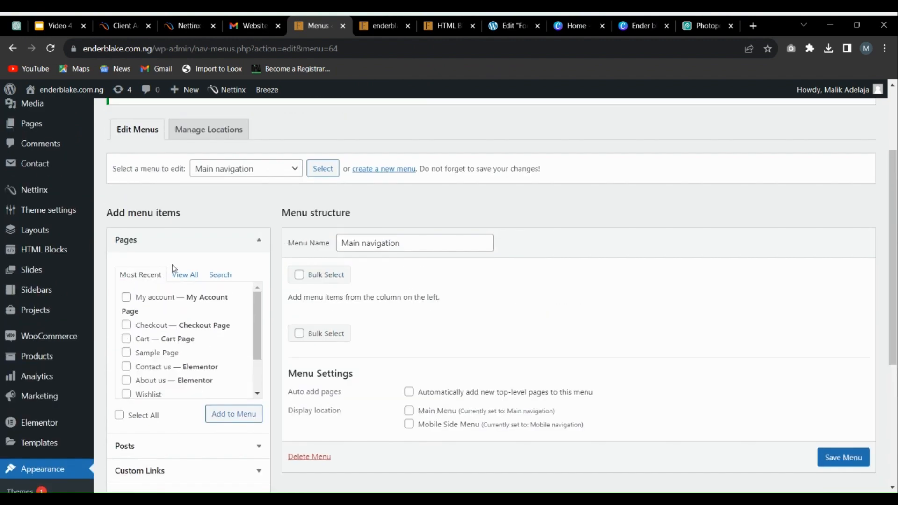
pyautogui.scroll(-3, 204, 322)
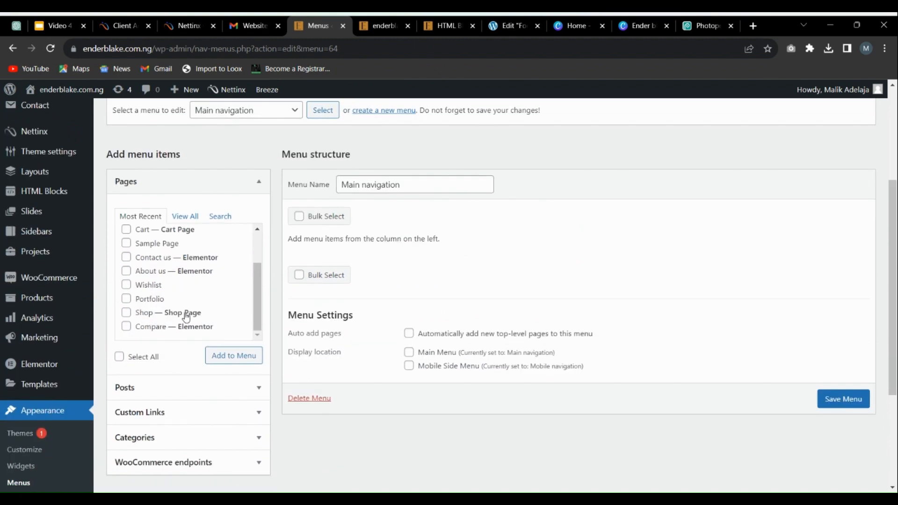
pyautogui.click(195, 216)
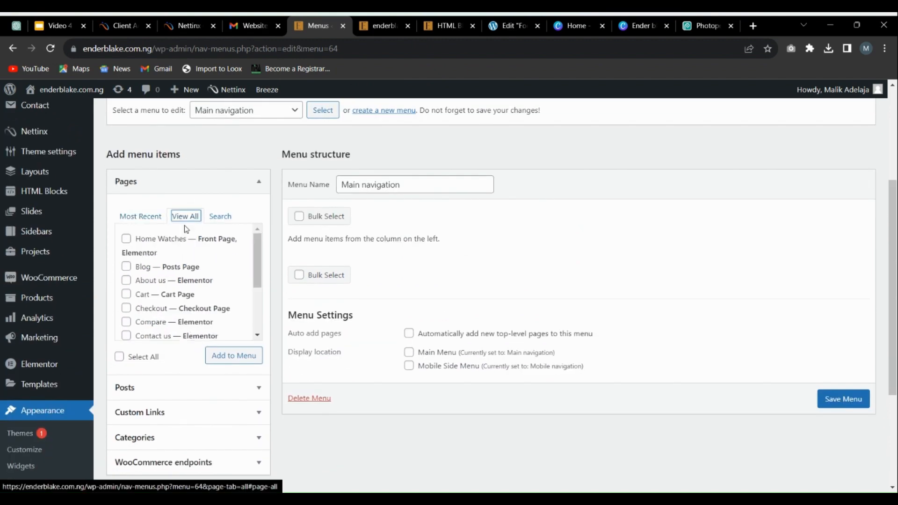
pyautogui.scroll(-2, 185, 282)
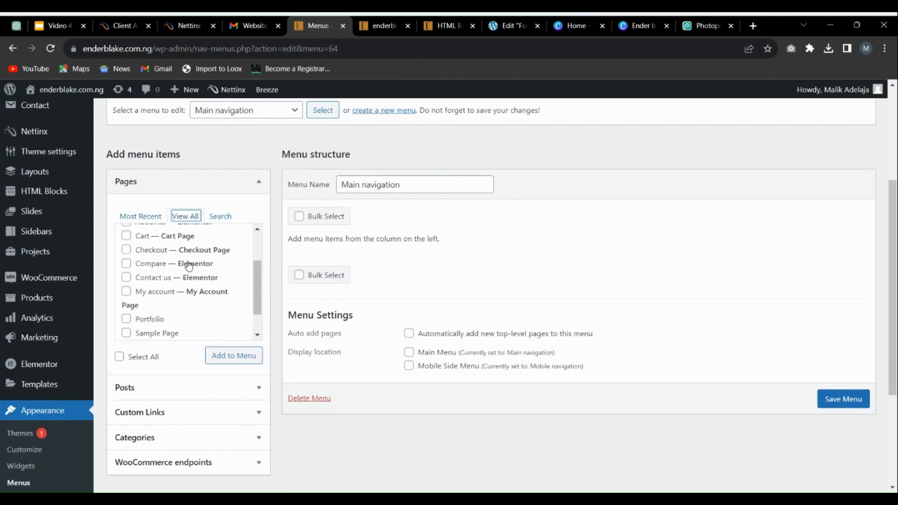
pyautogui.scroll(-3, 188, 266)
pyautogui.scroll(5, 195, 281)
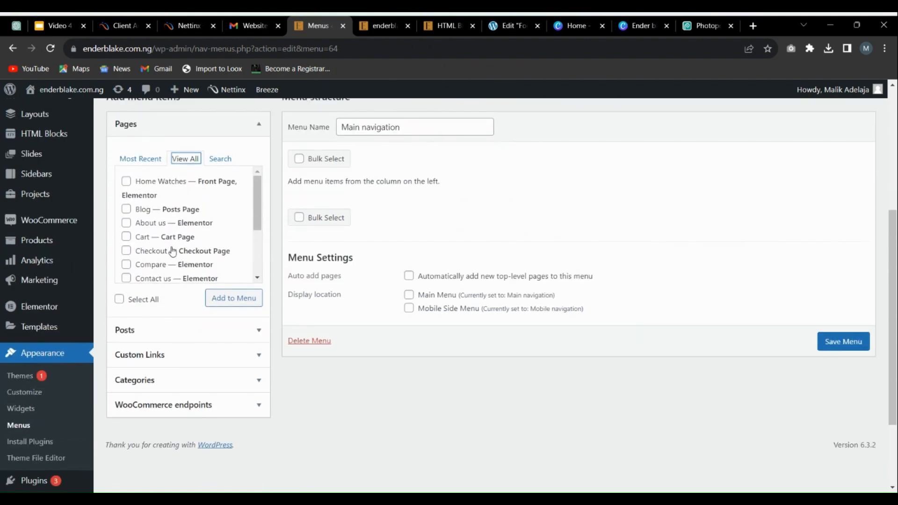
pyautogui.scroll(1, 177, 258)
pyautogui.scroll(-2, 185, 288)
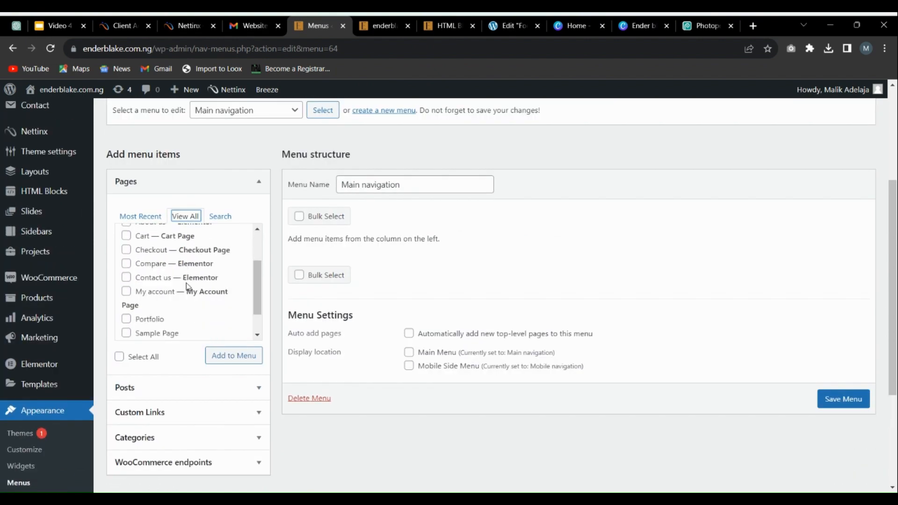
pyautogui.scroll(-3, 191, 286)
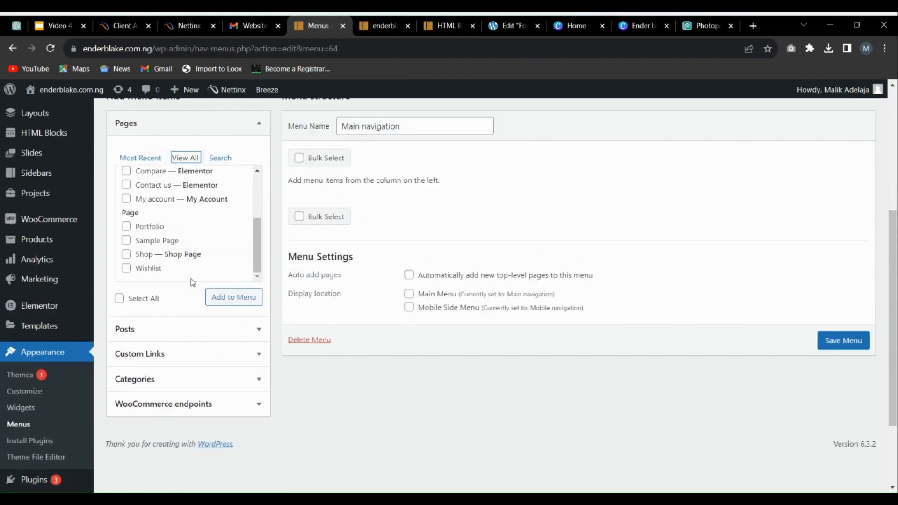
pyautogui.scroll(2, 203, 253)
pyautogui.scroll(2, 205, 252)
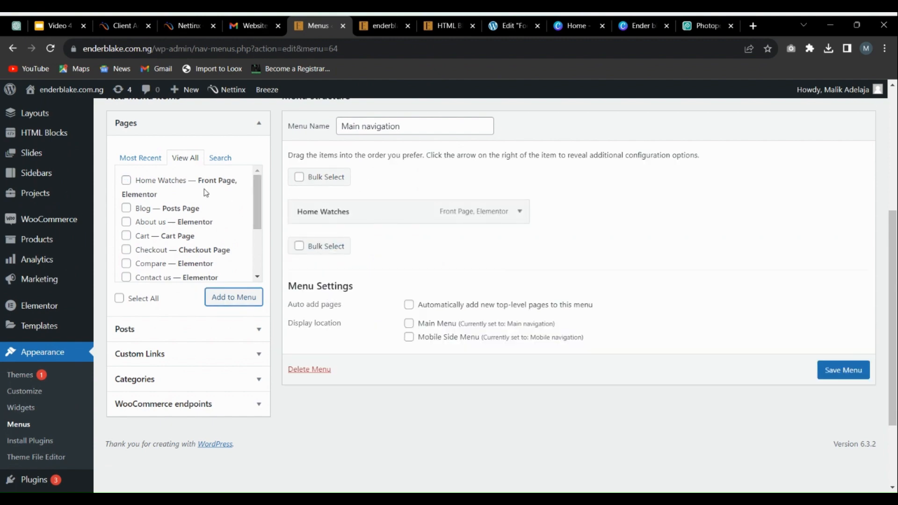
# Step: Add the Blog, About us, Contact us and Shop pages to the menu, and place Shop directly below Home Watches
pyautogui.scroll(-4, 200, 235)
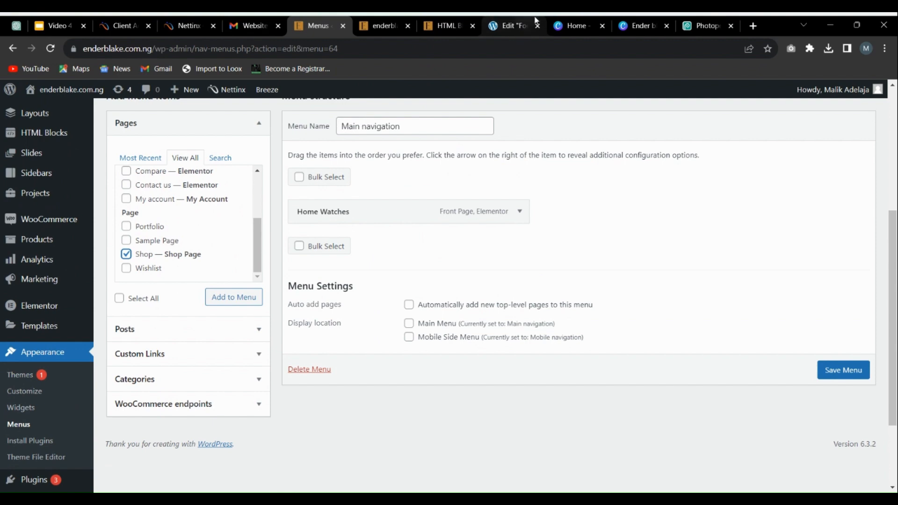
pyautogui.click(383, 26)
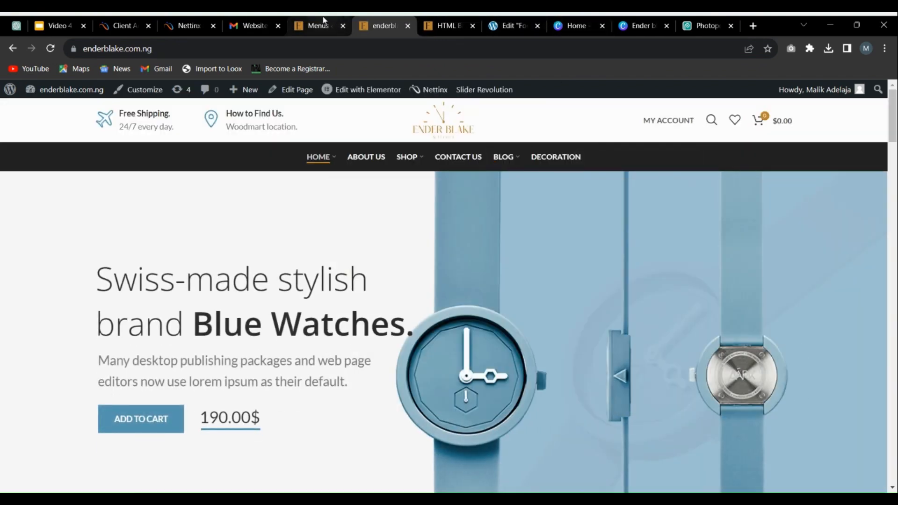
pyautogui.click(318, 26)
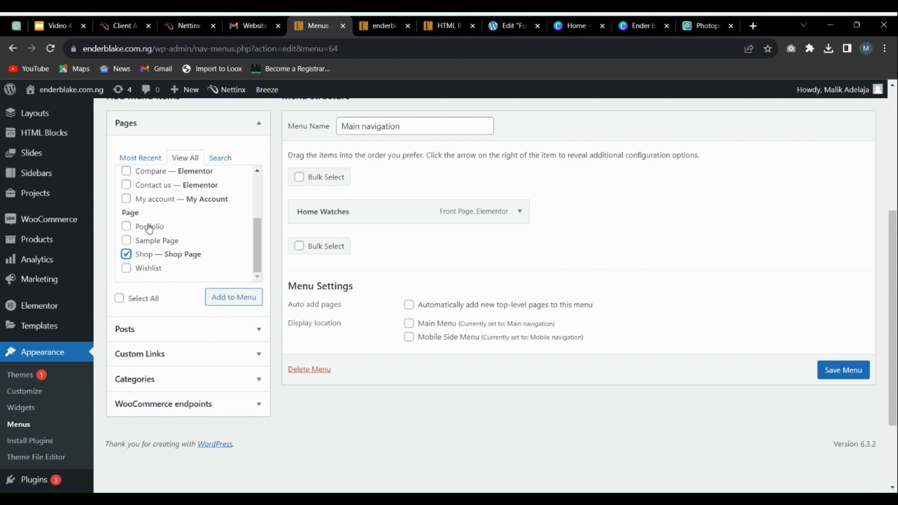
pyautogui.scroll(3, 159, 203)
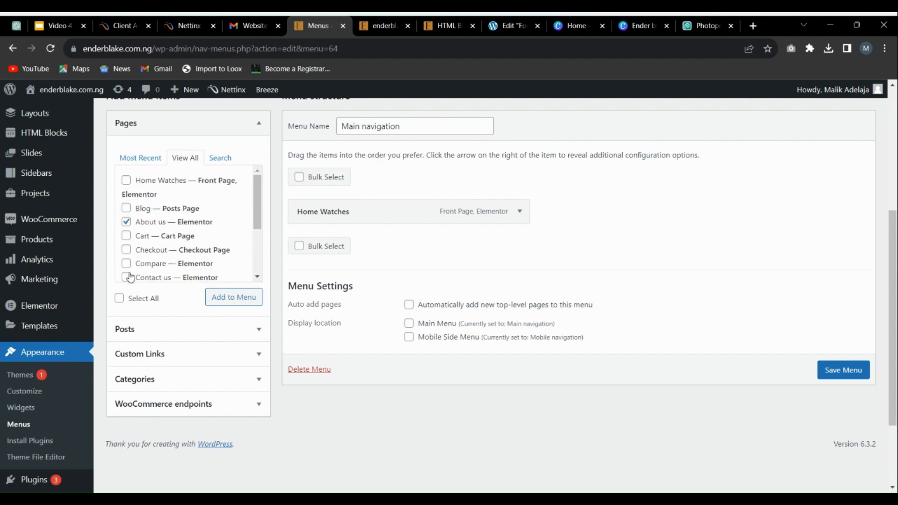
pyautogui.scroll(-2, 155, 225)
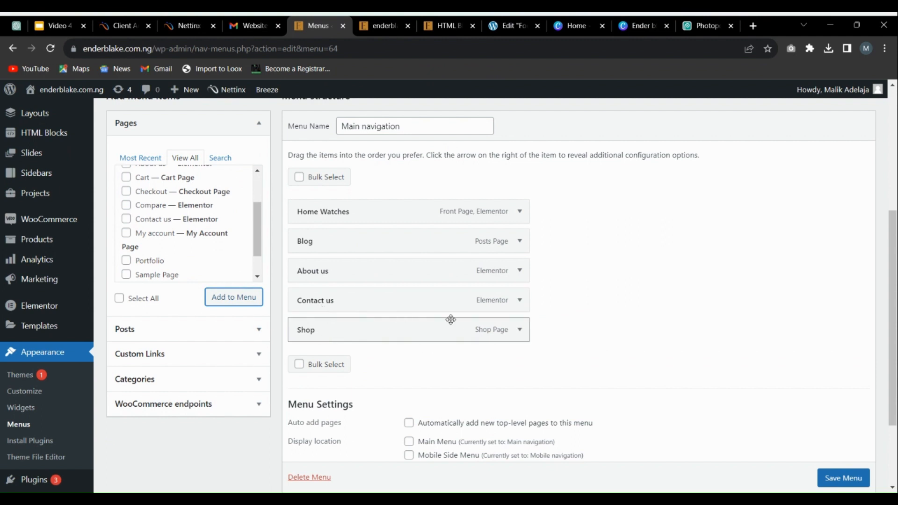
pyautogui.moveTo(437, 330); pyautogui.dragTo(423, 239)
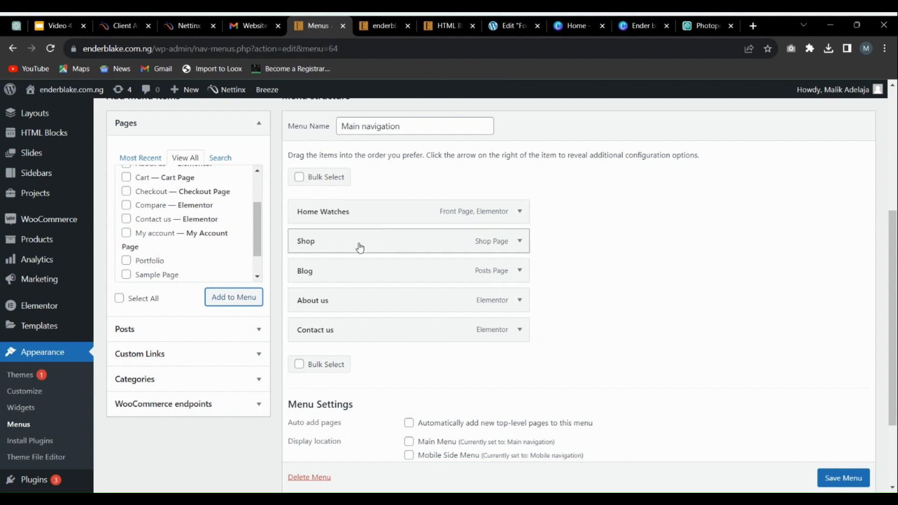
# Step: Examine the WooCommerce endpoints and categories available as menu items, and return to the full list of pages
pyautogui.scroll(-2, 174, 242)
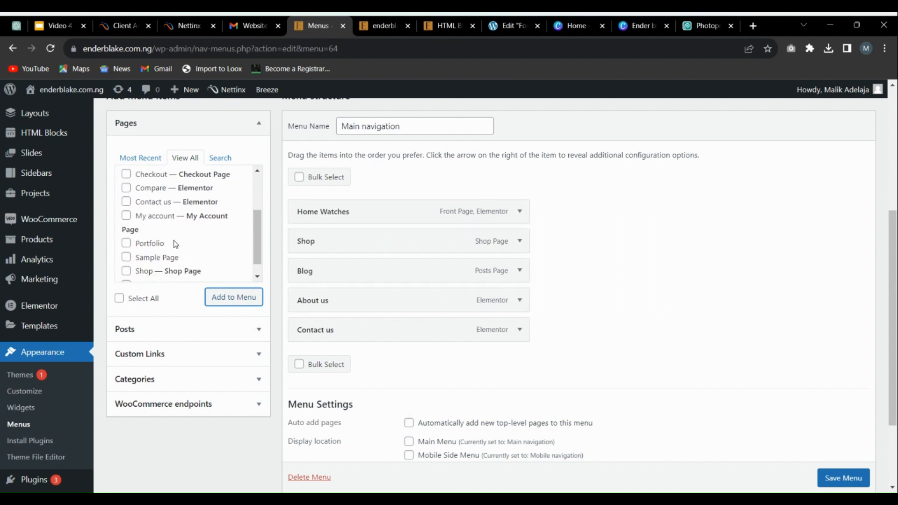
pyautogui.scroll(4, 187, 225)
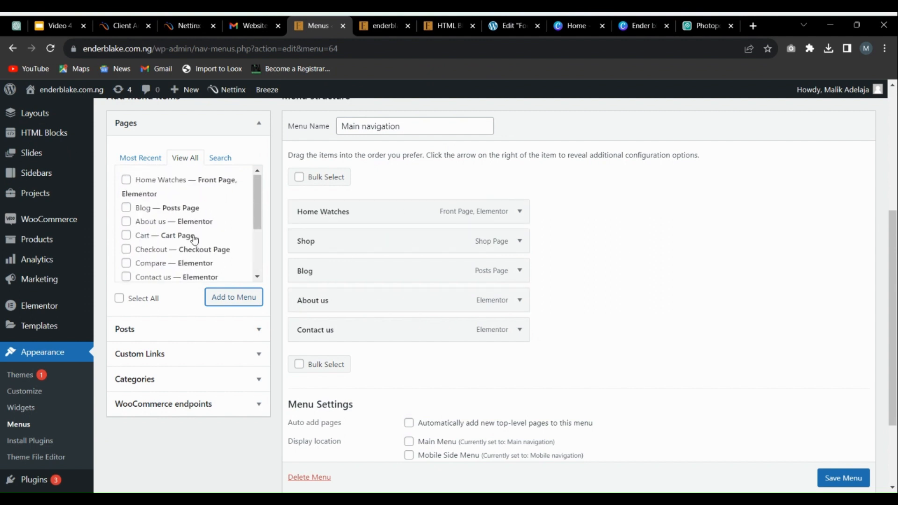
pyautogui.click(226, 403)
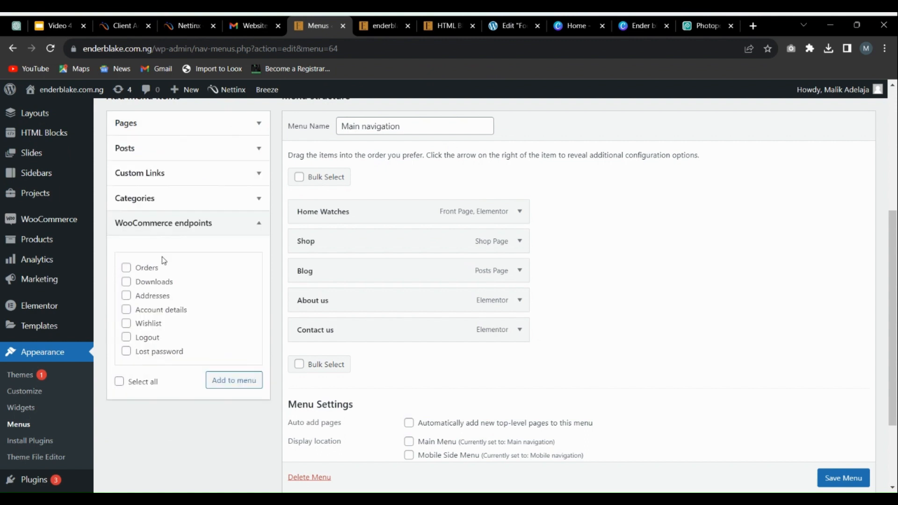
pyautogui.click(169, 197)
pyautogui.scroll(1, 181, 219)
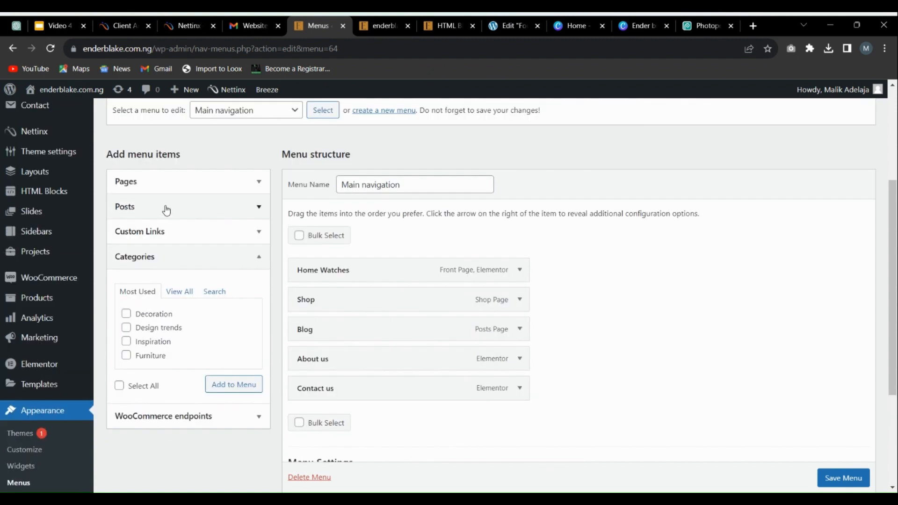
pyautogui.click(169, 192)
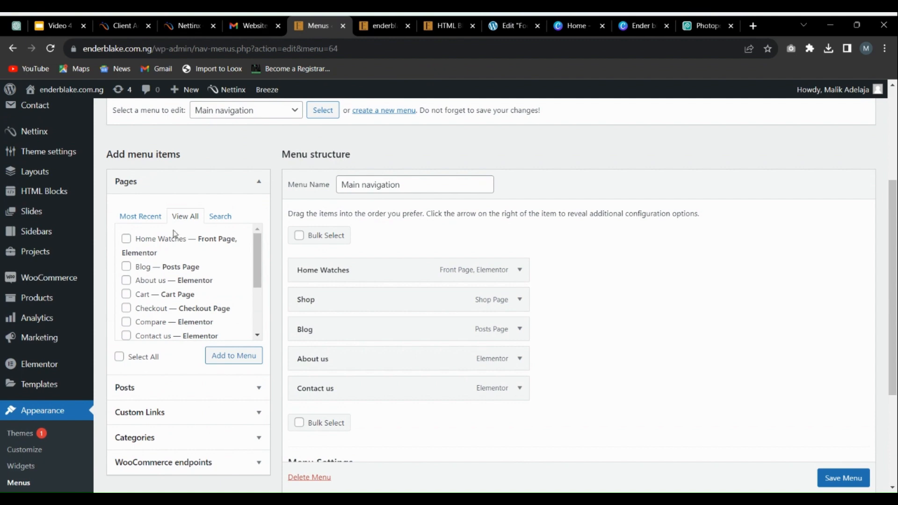
# Step: Nest Contact us as a sub item under About us and save the Main navigation menu
pyautogui.scroll(-1, 168, 361)
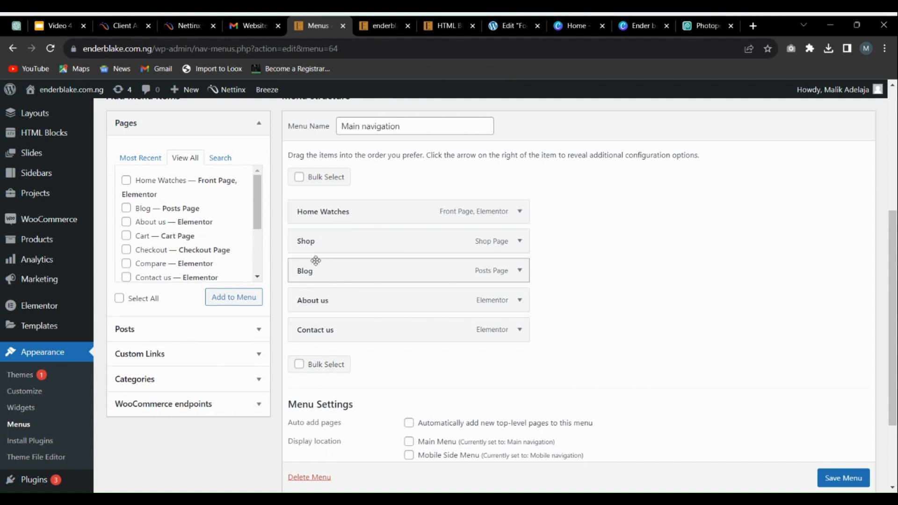
pyautogui.moveTo(315, 331); pyautogui.dragTo(344, 324)
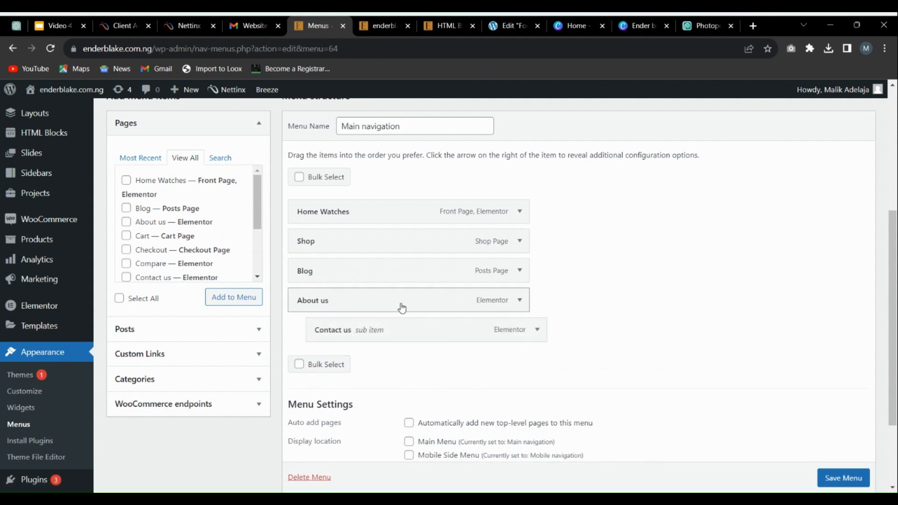
pyautogui.click(826, 456)
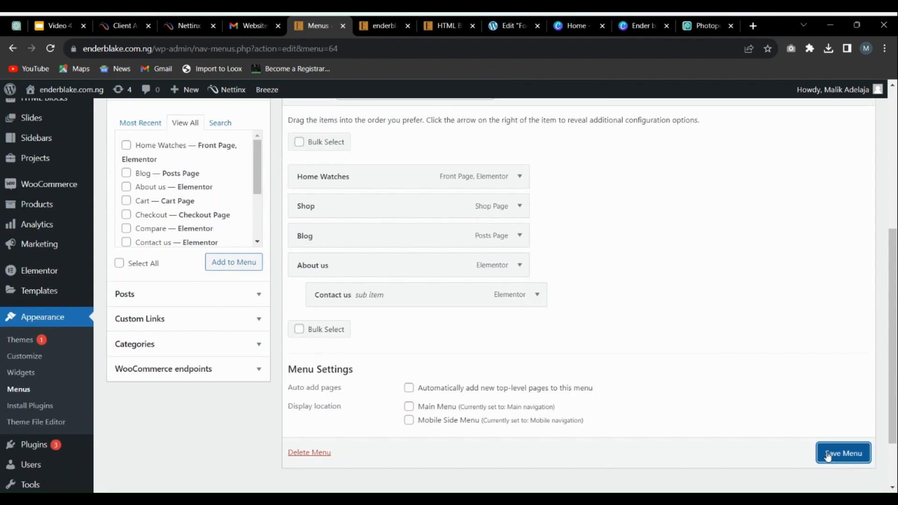
pyautogui.click(856, 454)
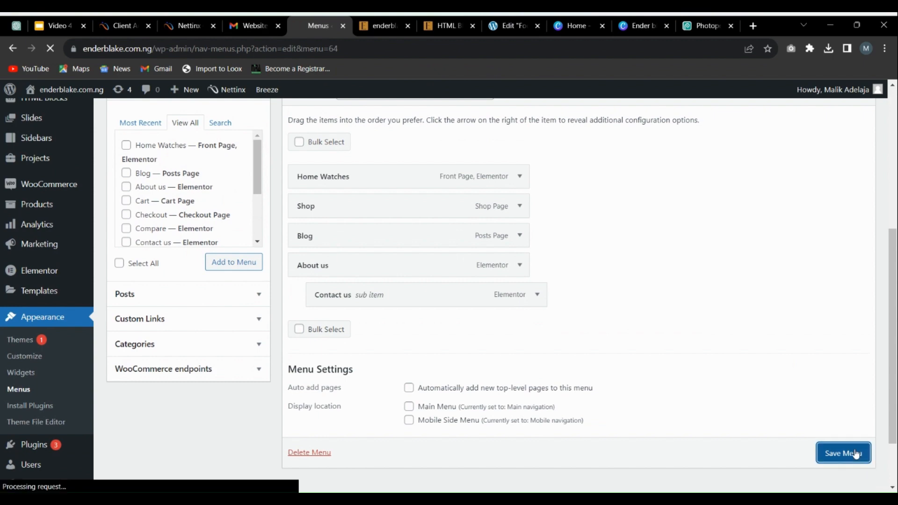
# Step: Reload the store's homepage and check the header navigation, including the About us dropdown
pyautogui.click(381, 25)
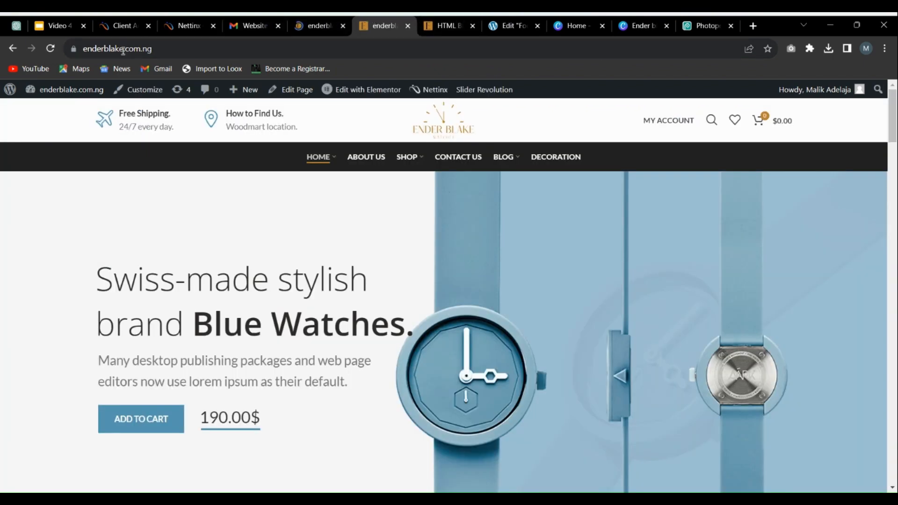
pyautogui.click(51, 49)
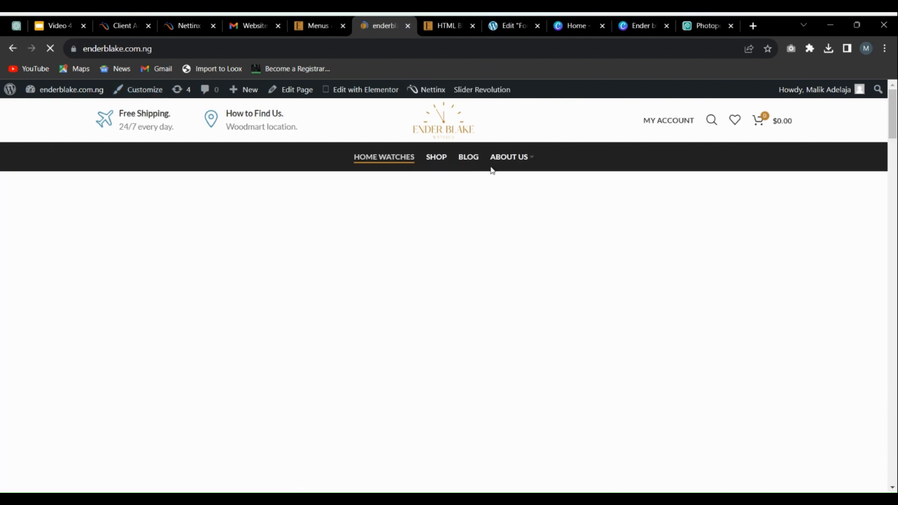
pyautogui.moveTo(517, 158)
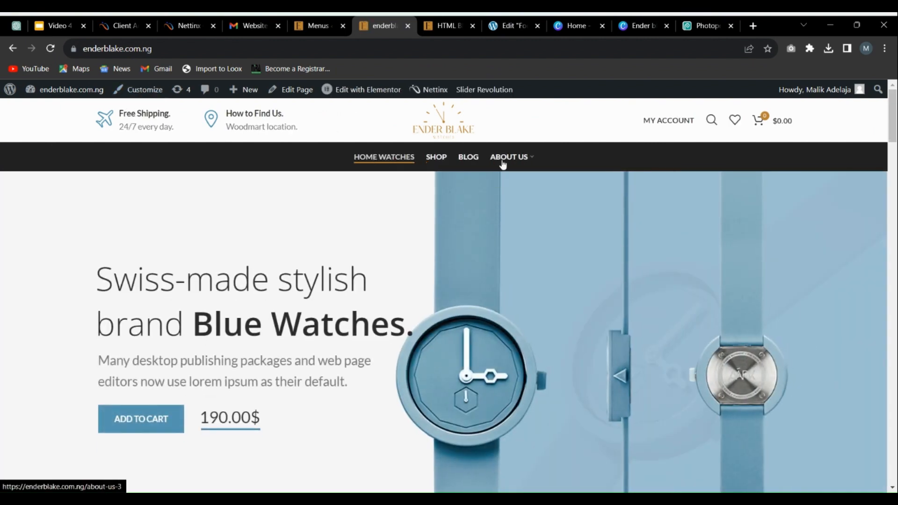
# Step: Return to the menu editor and move Contact us out from under About us to the top level
pyautogui.click(309, 20)
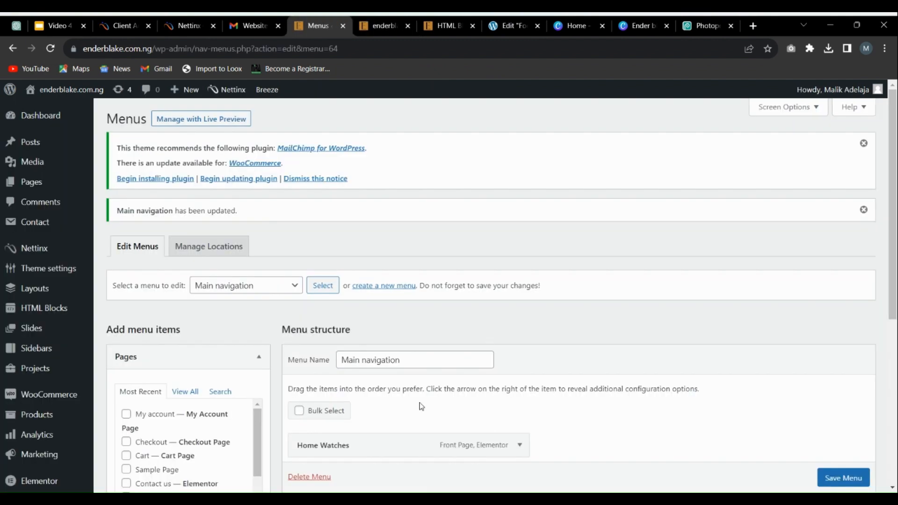
pyautogui.scroll(-5, 385, 263)
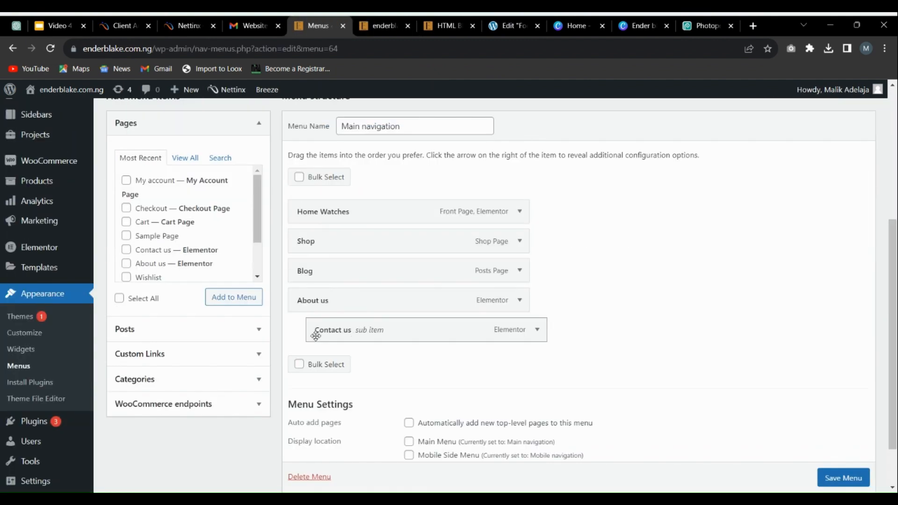
pyautogui.moveTo(315, 336)
pyautogui.mouseDown()
pyautogui.moveTo(297, 341)
pyautogui.moveTo(321, 337)
pyautogui.mouseUp()
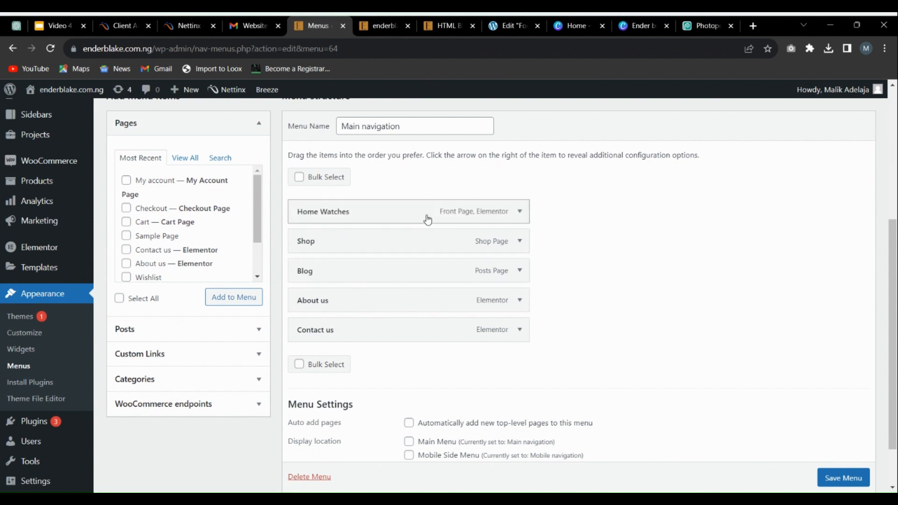
# Step: Change the Home Watches item's navigation label to Home and save the Main navigation menu
pyautogui.click(520, 211)
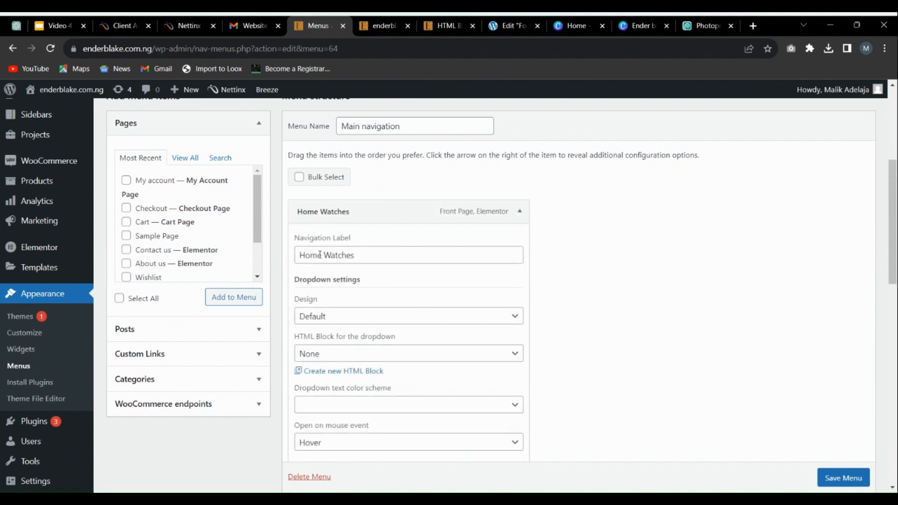
pyautogui.moveTo(320, 255); pyautogui.dragTo(557, 243)
pyautogui.write('e')
pyautogui.click(557, 241)
pyautogui.scroll(-10, 538, 243)
pyautogui.scroll(-3, 785, 410)
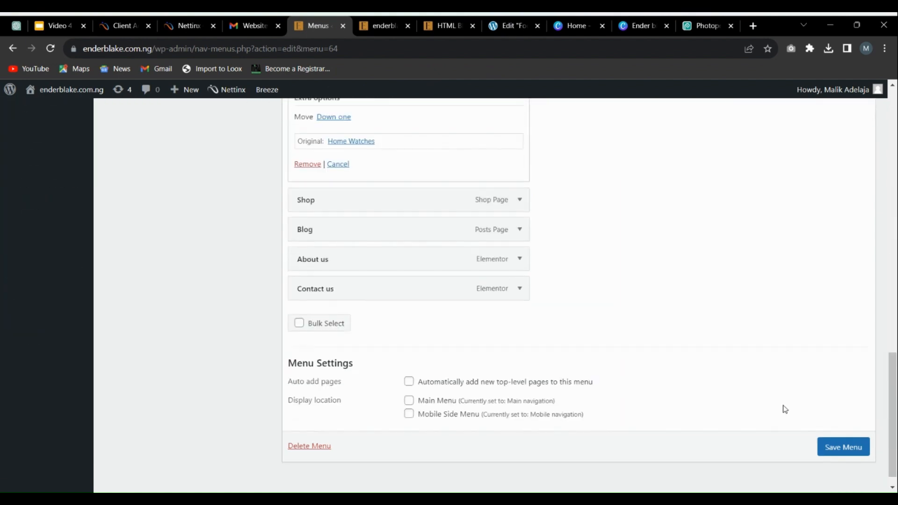
pyautogui.click(828, 446)
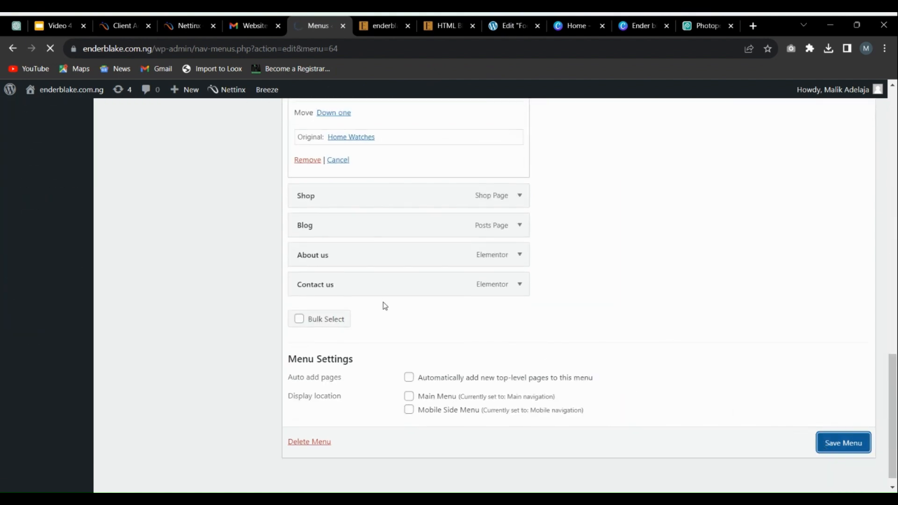
pyautogui.scroll(-2, 392, 283)
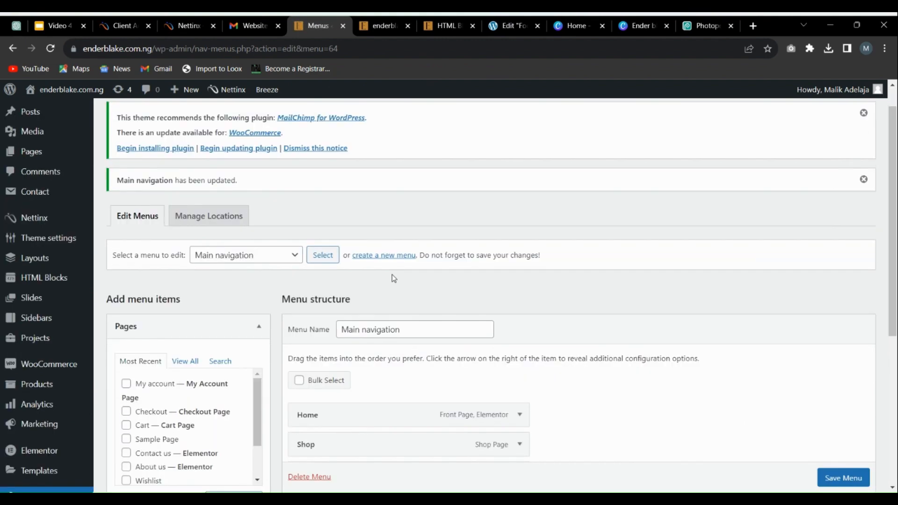
# Step: Reload the store's homepage and check the updated items in its header navigation
pyautogui.click(362, 22)
pyautogui.click(50, 50)
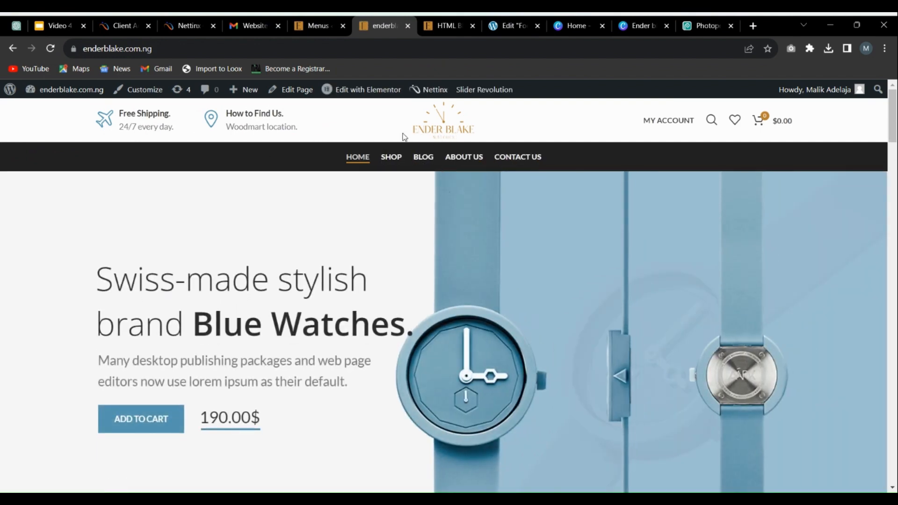
pyautogui.scroll(-5, 497, 226)
pyautogui.scroll(5, 510, 229)
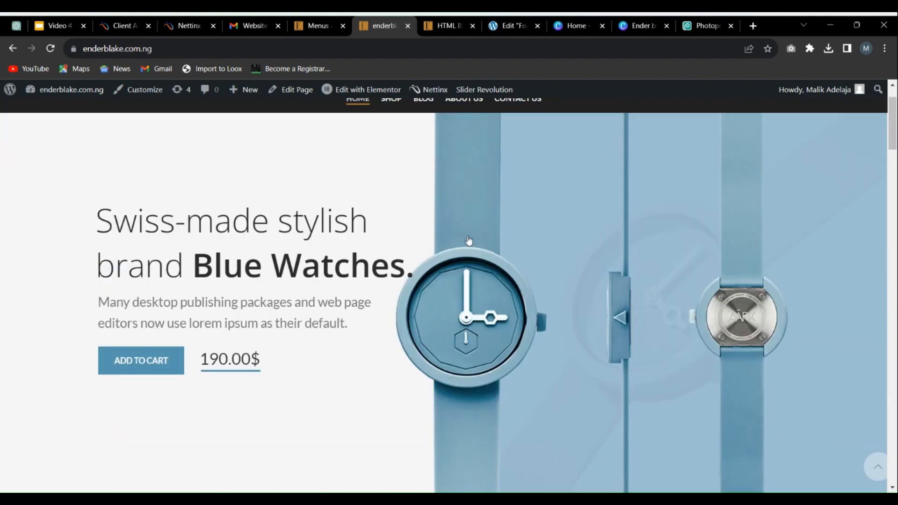
# Step: Review the live homepage's header navigation and the footer section at the page's end
pyautogui.scroll(-2, 545, 228)
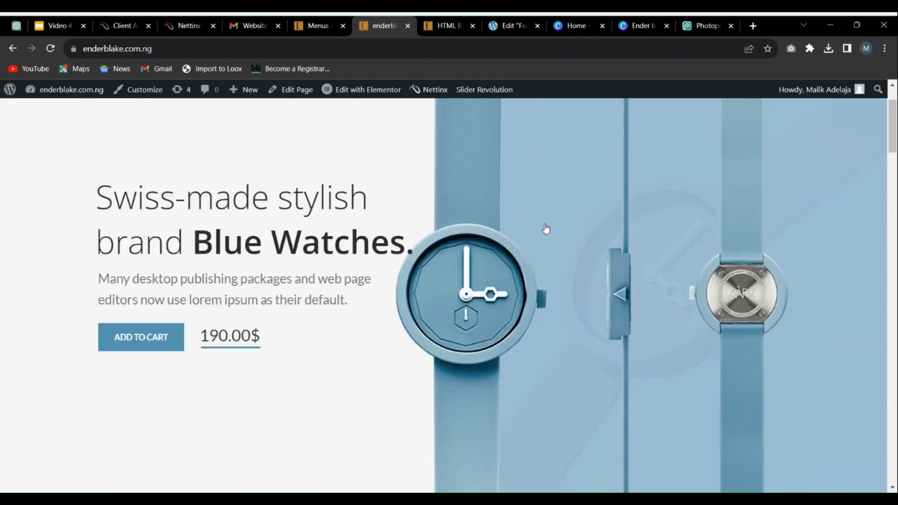
pyautogui.scroll(2, 545, 227)
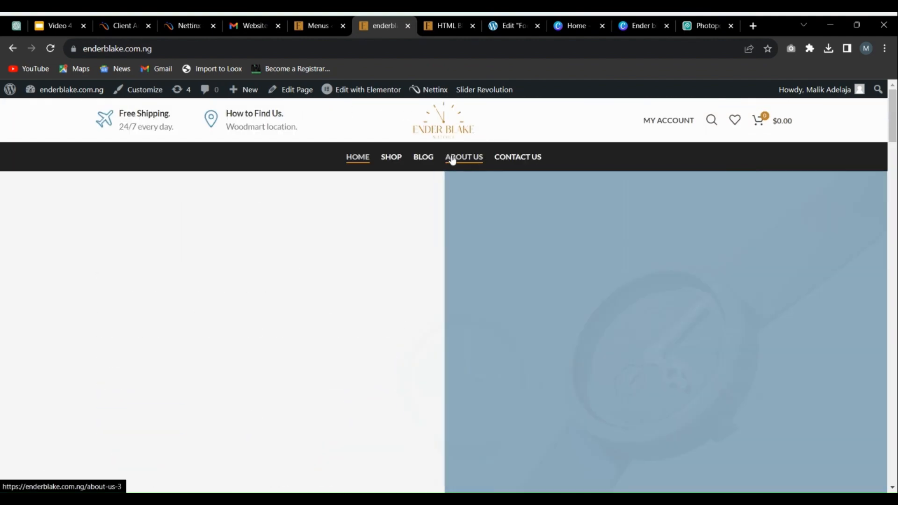
pyautogui.scroll(-10, 459, 229)
pyautogui.scroll(-15, 463, 239)
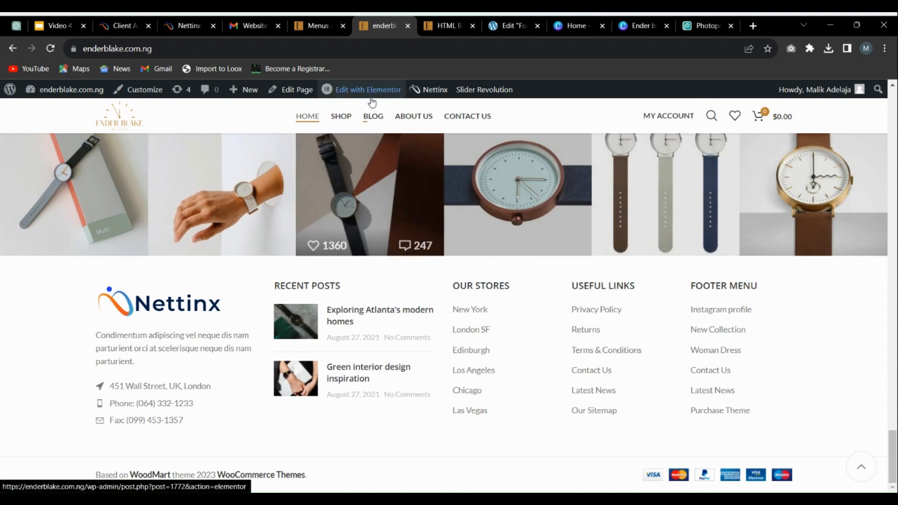
# Step: Return to the menu editor and save the Main navigation menu again, staying on the page until it is saved
pyautogui.click(330, 29)
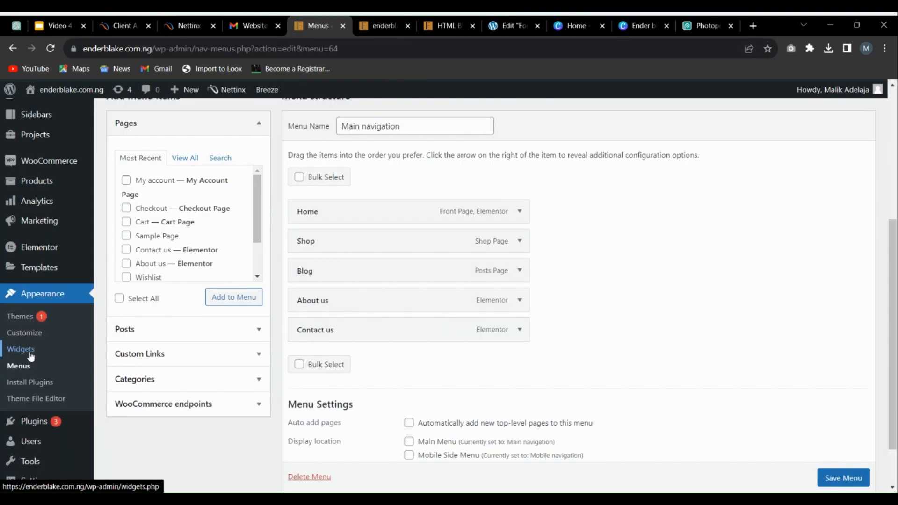
pyautogui.click(30, 353)
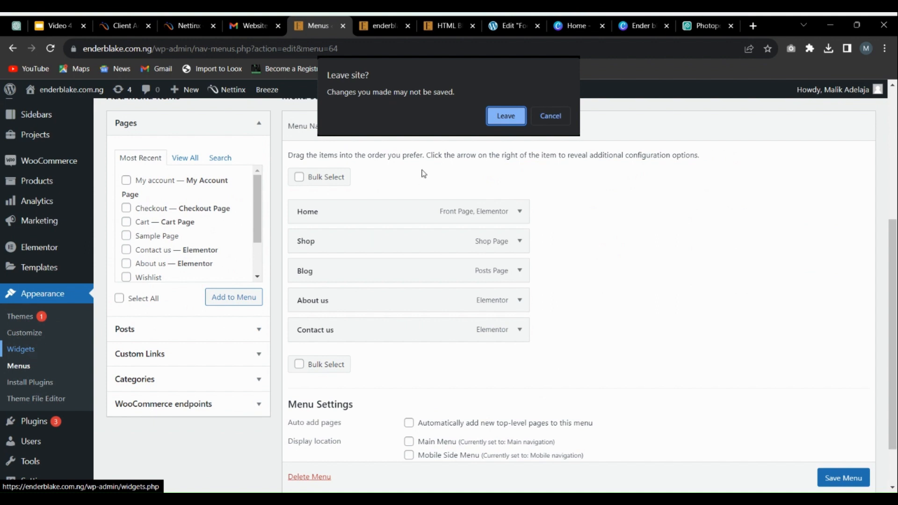
pyautogui.click(546, 116)
pyautogui.scroll(-2, 712, 435)
pyautogui.click(837, 430)
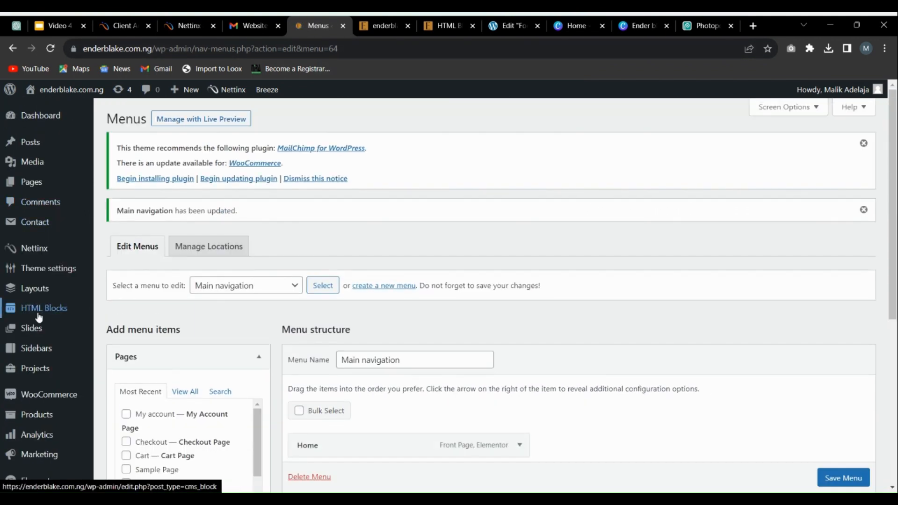
# Step: Open the Widgets page under Appearance, leaving the menu editor
pyautogui.scroll(-4, 56, 313)
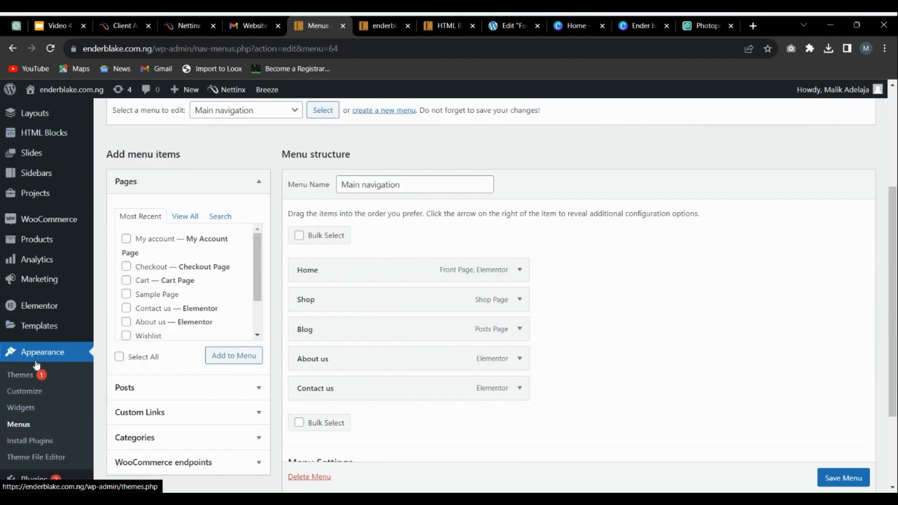
pyautogui.scroll(-3, 28, 375)
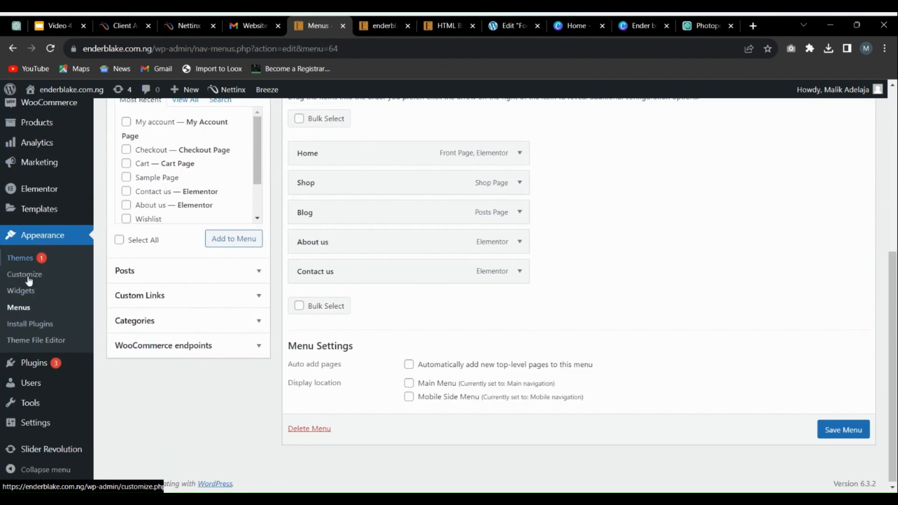
pyautogui.click(29, 290)
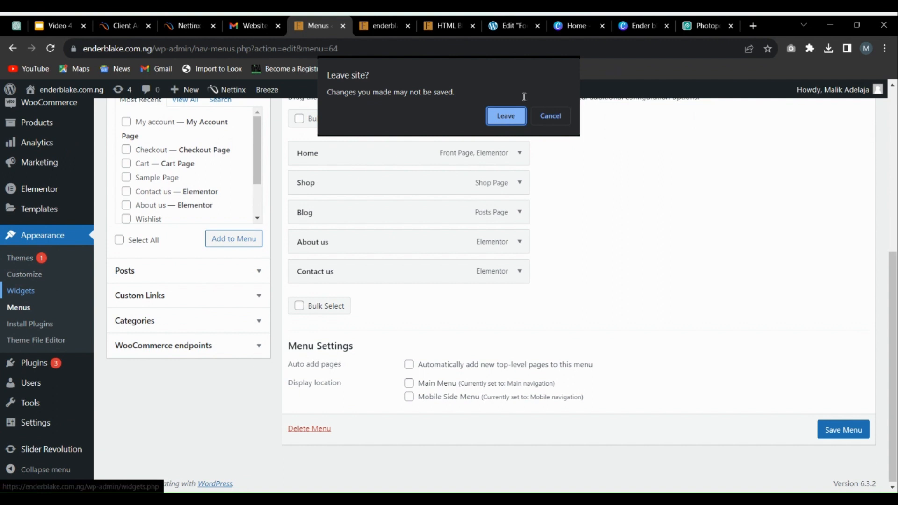
pyautogui.click(506, 117)
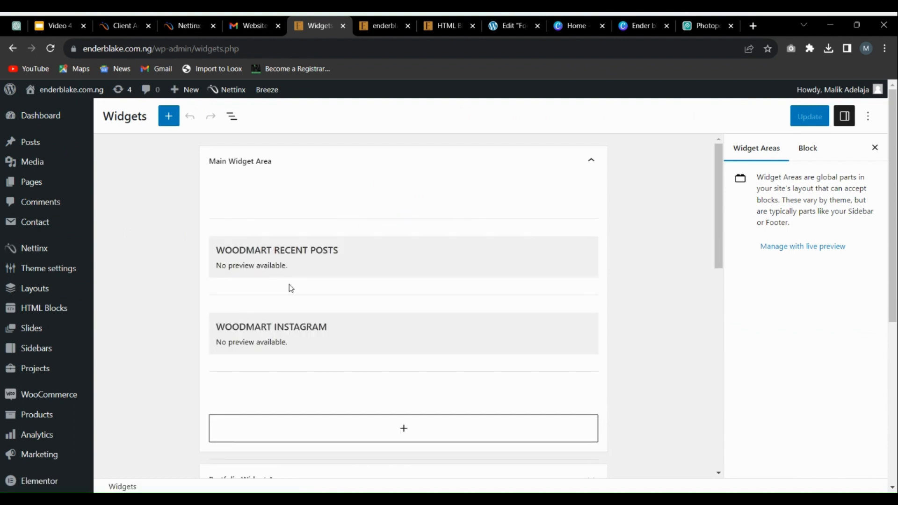
# Step: Look through the widget areas to locate the footer column areas
pyautogui.scroll(-1, 299, 292)
pyautogui.scroll(-15, 309, 300)
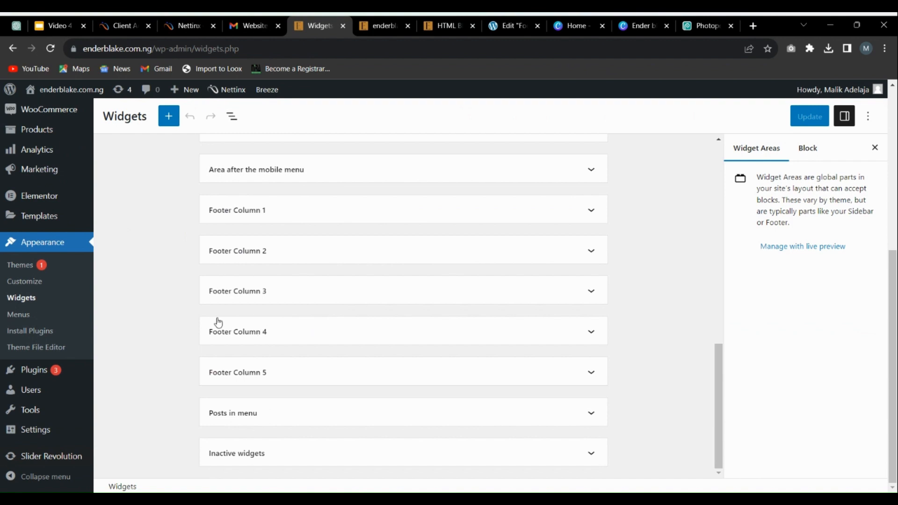
pyautogui.scroll(4, 371, 216)
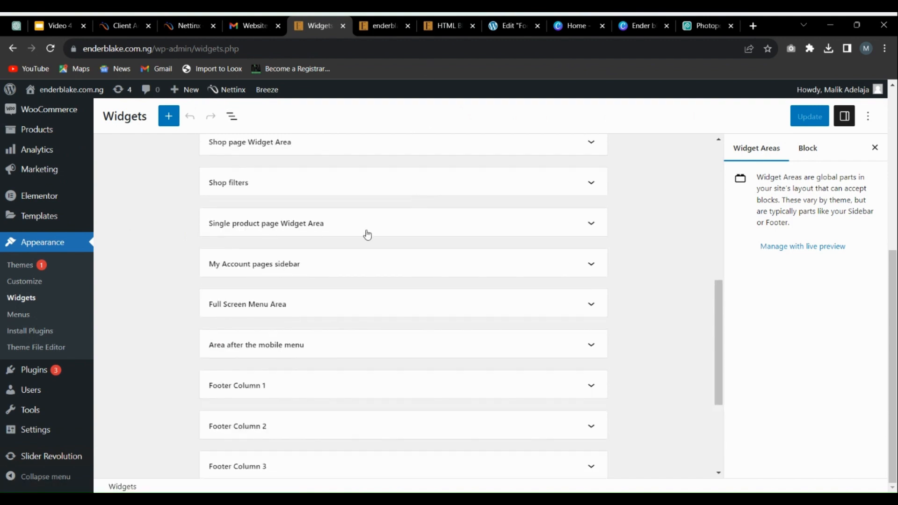
pyautogui.scroll(-2, 387, 243)
pyautogui.scroll(-2, 388, 244)
pyautogui.scroll(2, 325, 270)
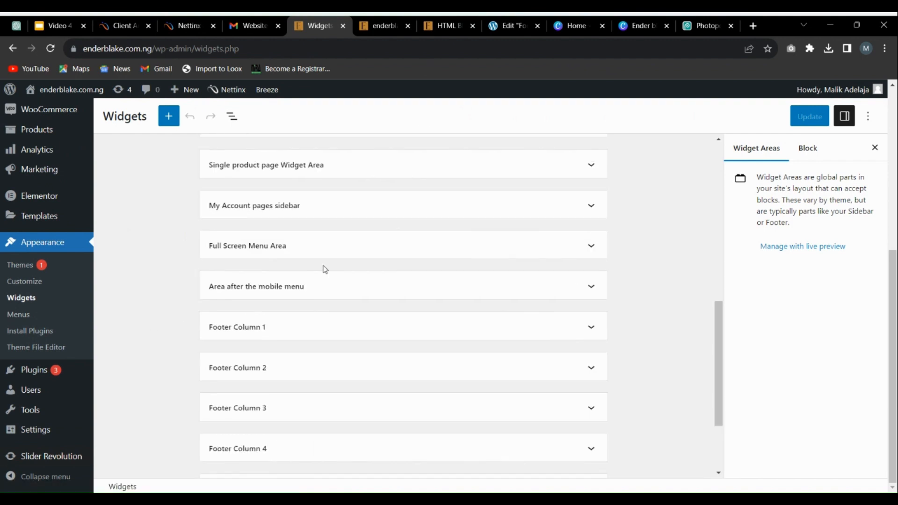
pyautogui.scroll(-2, 340, 269)
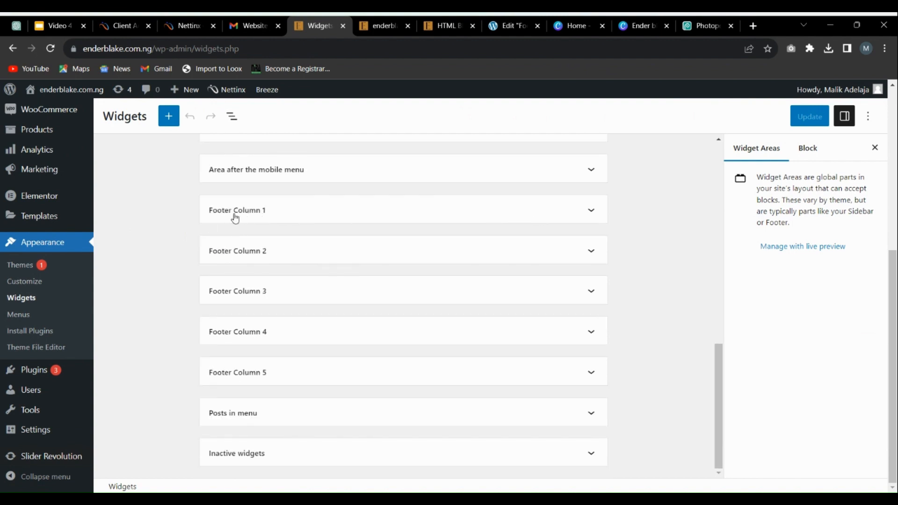
# Step: Compare the columns in the live homepage footer with the Footer Column 1 to 5 widget areas
pyautogui.click(372, 28)
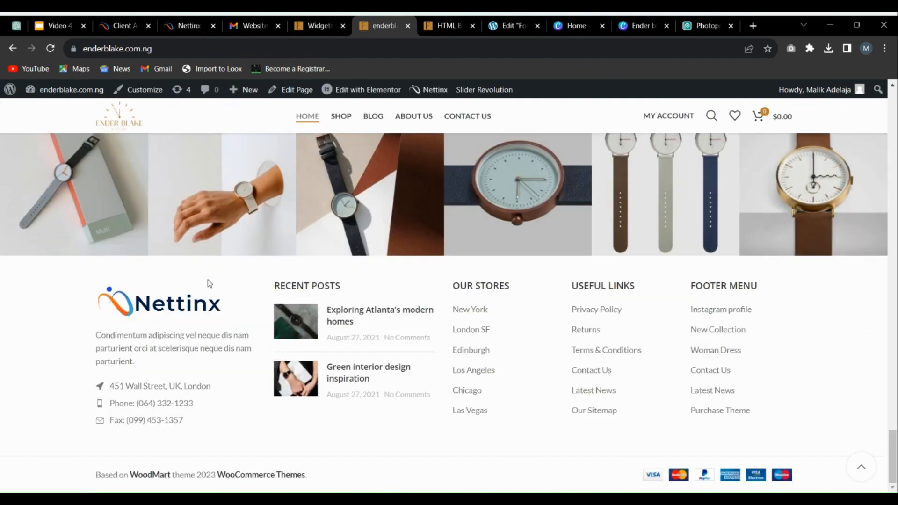
pyautogui.hotkey('ctrl', 'shift', 'Tab')
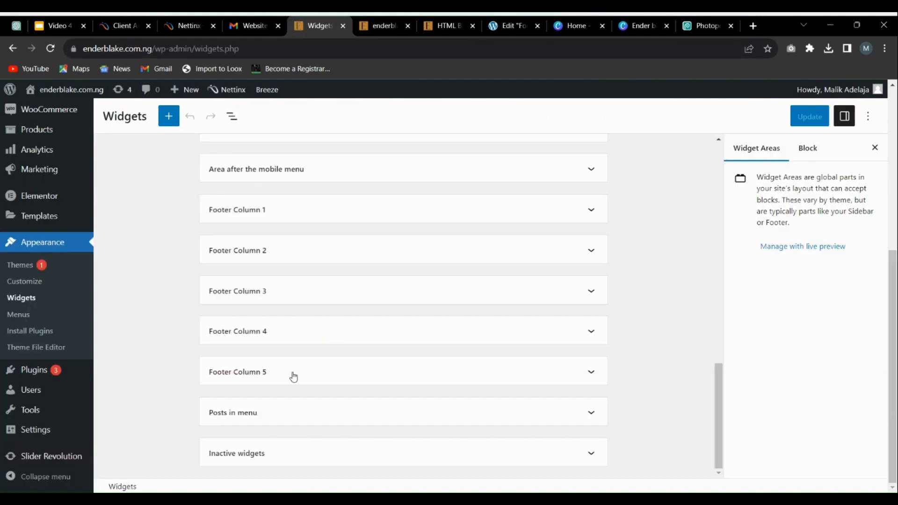
pyautogui.hotkey('ctrl', 'Tab')
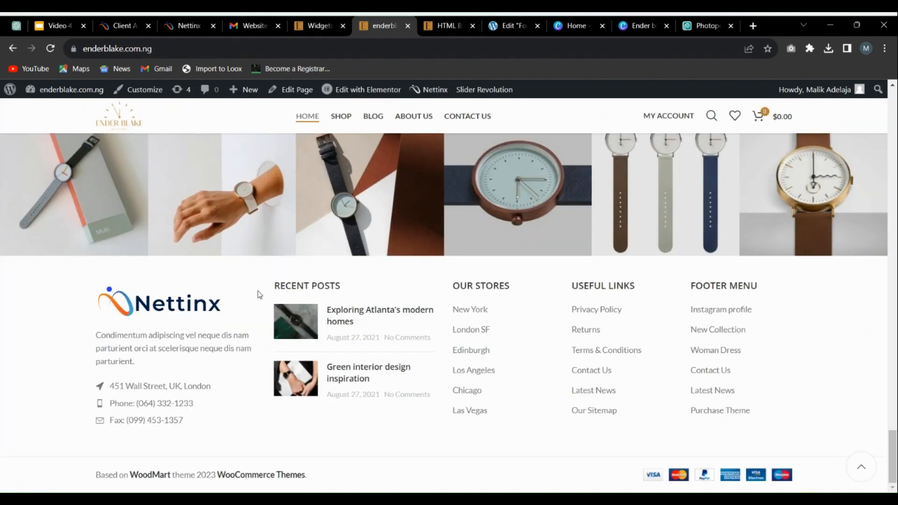
pyautogui.hotkey('ctrl', 'shift', 'Tab')
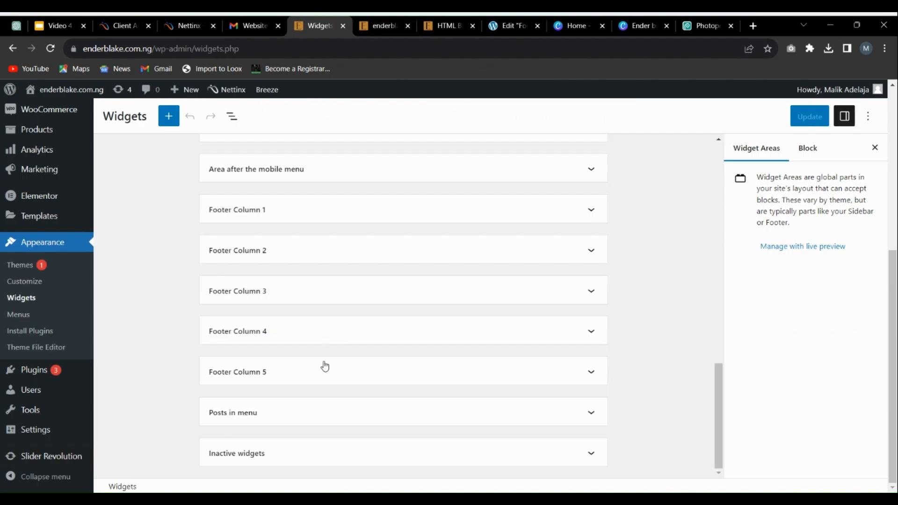
pyautogui.click(404, 21)
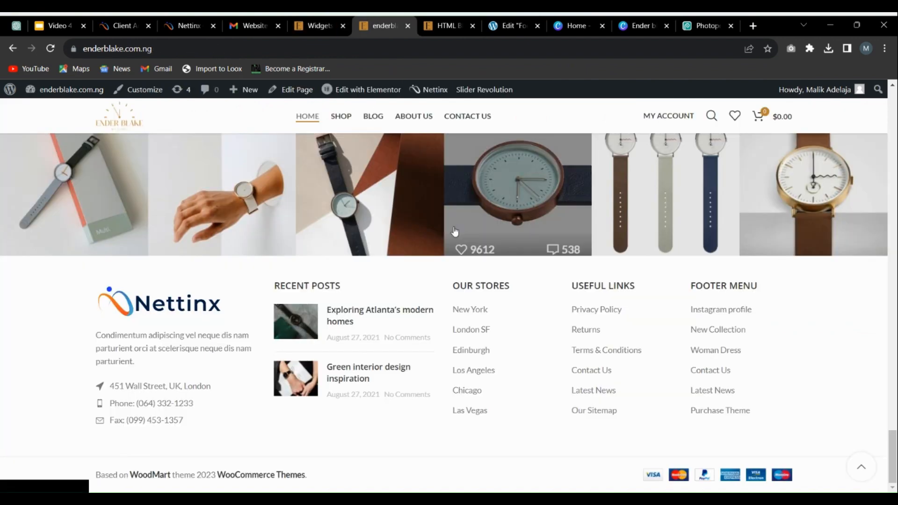
pyautogui.hotkey('ctrl', 'shift', 'Tab')
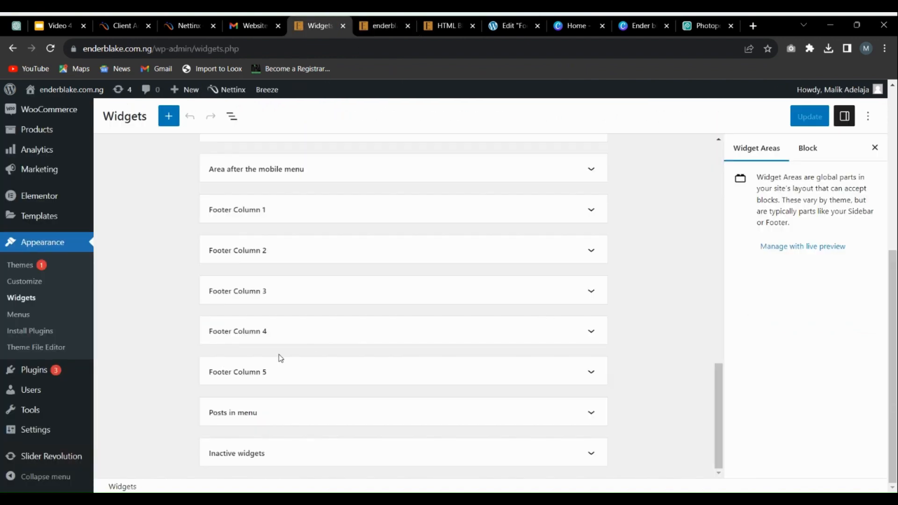
pyautogui.click(390, 25)
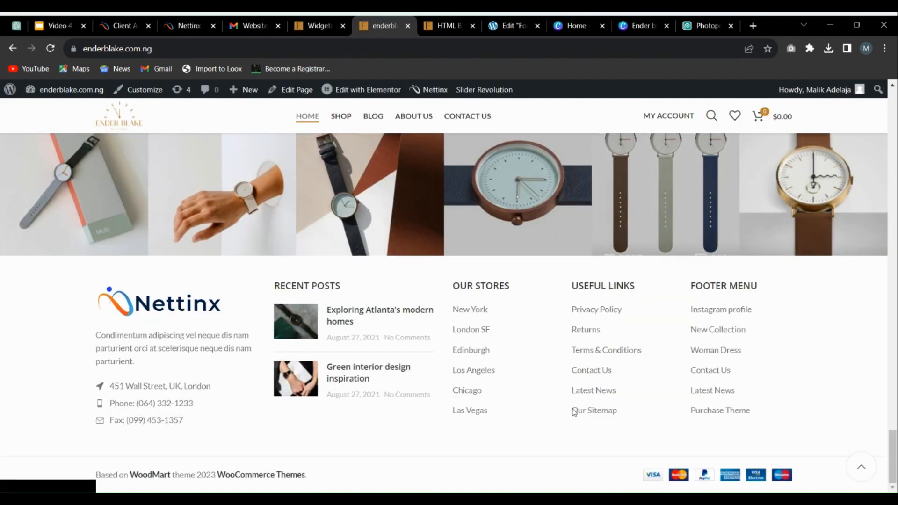
pyautogui.hotkey('ctrl', 'shift', 'Tab')
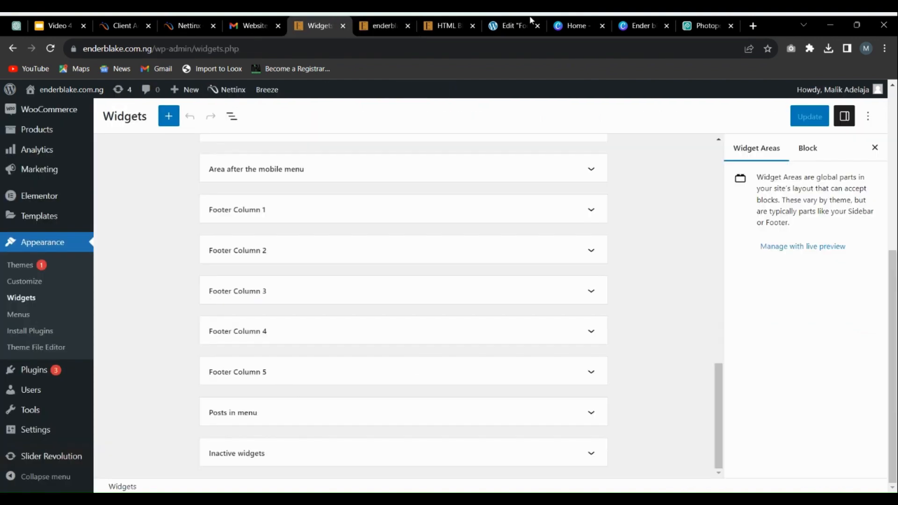
pyautogui.click(399, 25)
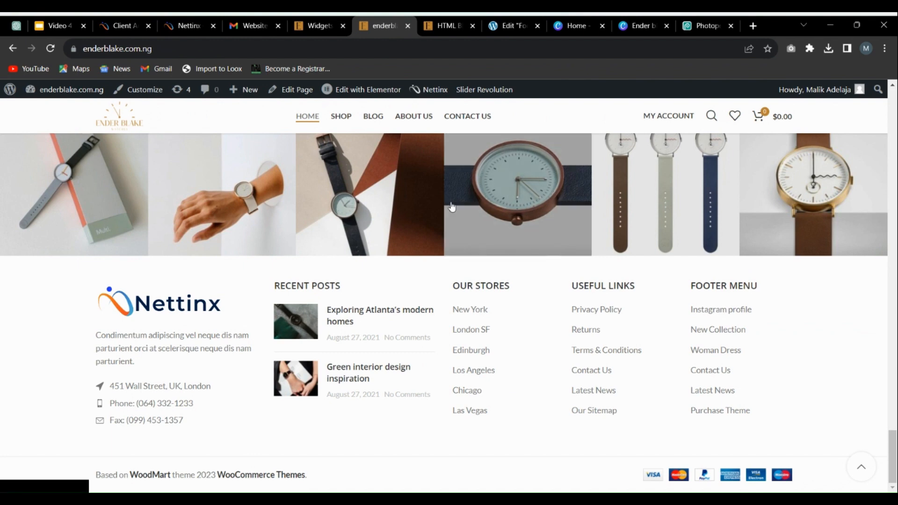
# Step: Return to the Widgets page and expand the Footer Column 5 area to examine its contents
pyautogui.click(319, 26)
pyautogui.click(599, 373)
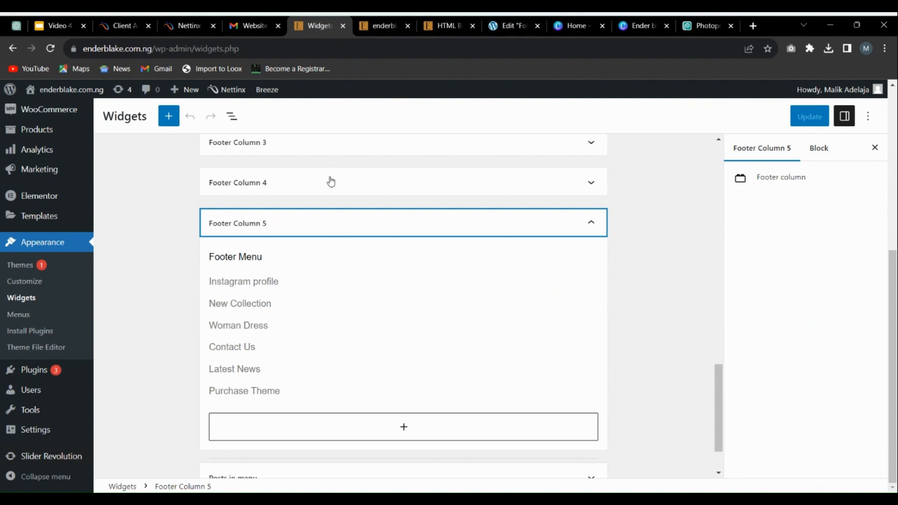
pyautogui.scroll(-2, 263, 250)
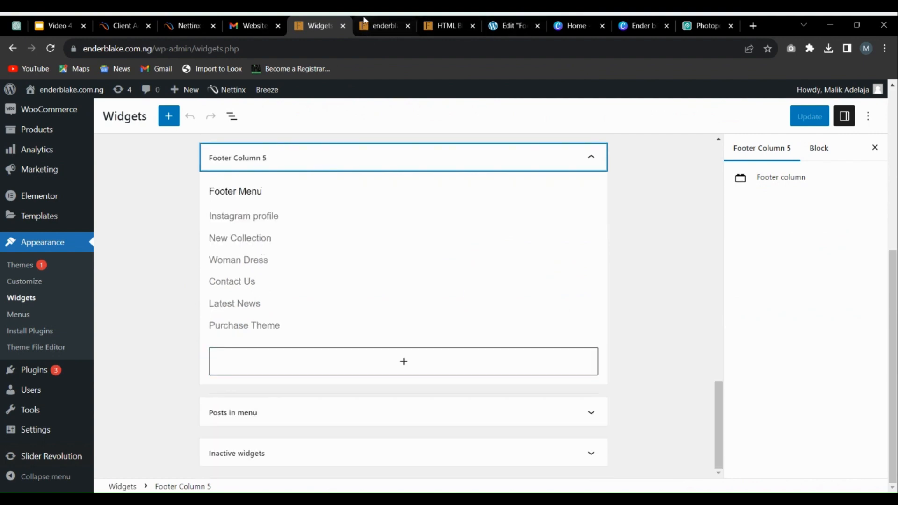
# Step: Match the expanded Footer Column 5 and the other footer areas against the columns in the live homepage footer
pyautogui.click(377, 25)
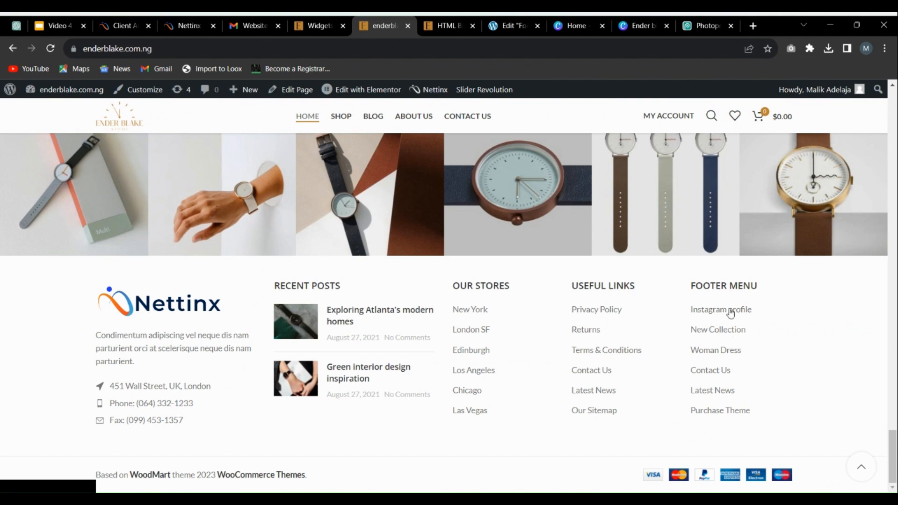
pyautogui.click(346, 21)
pyautogui.scroll(3, 278, 290)
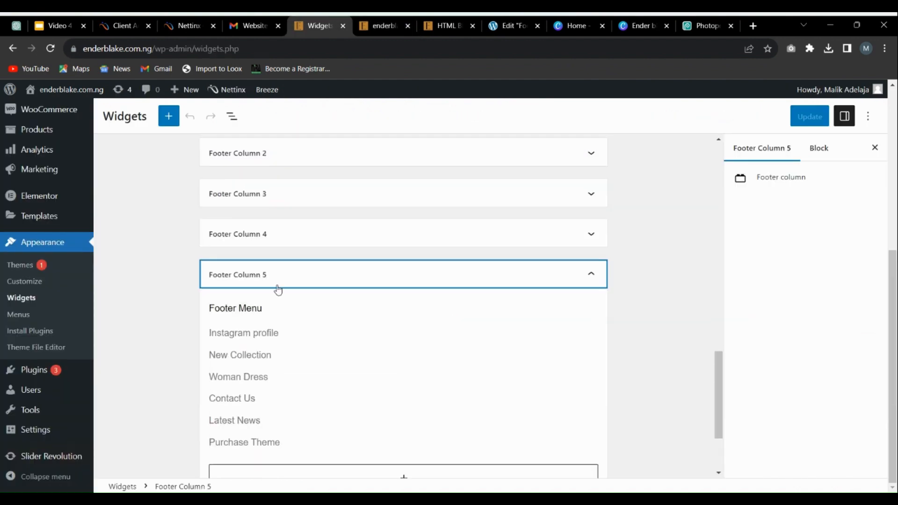
pyautogui.click(378, 26)
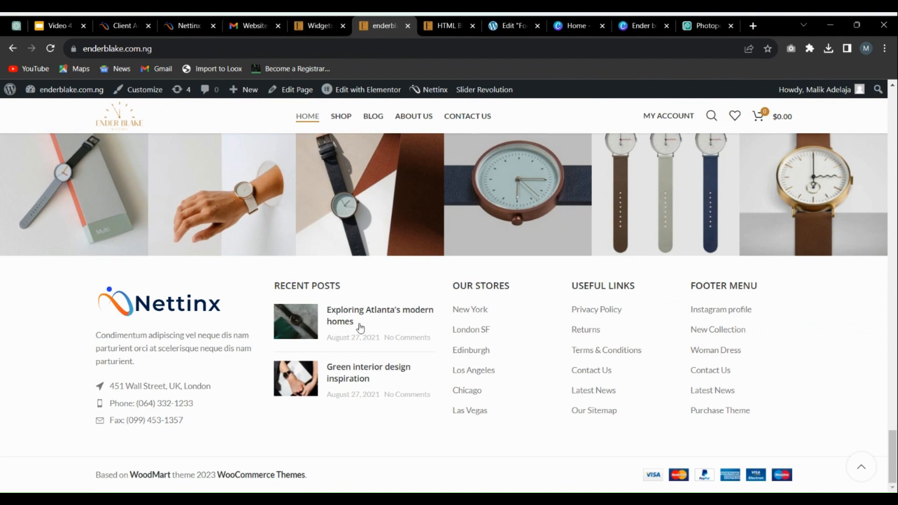
pyautogui.click(314, 25)
pyautogui.click(395, 21)
pyautogui.click(315, 26)
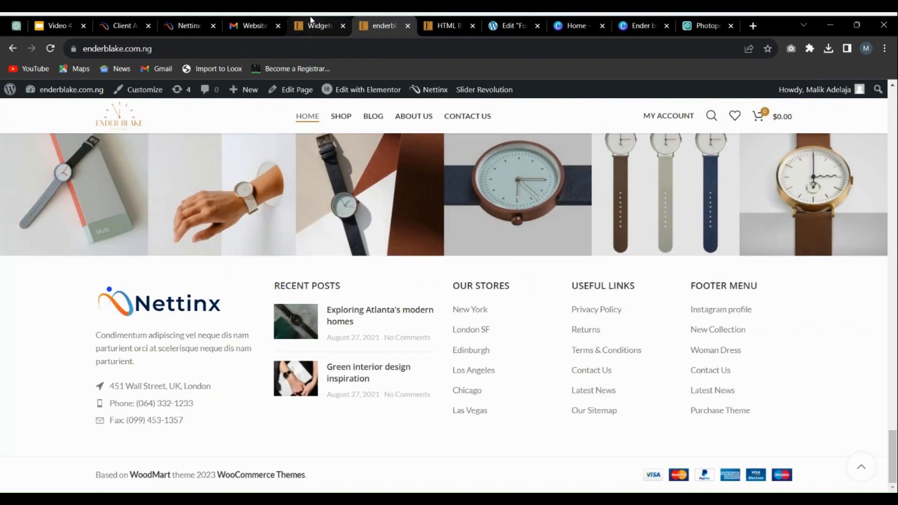
# Step: Expand Footer Column 3 and set its navigation menu widget's title to Quick Links
pyautogui.click(281, 202)
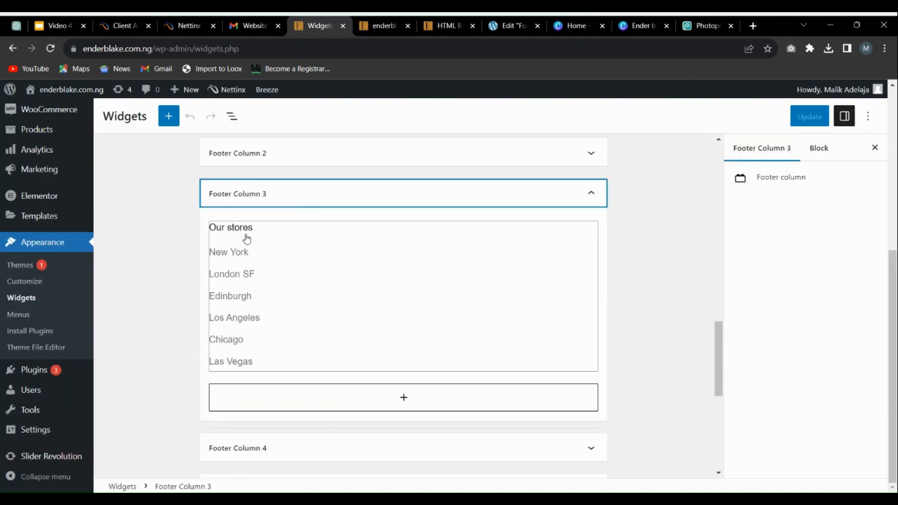
pyautogui.click(308, 251)
pyautogui.tripleClick(245, 282)
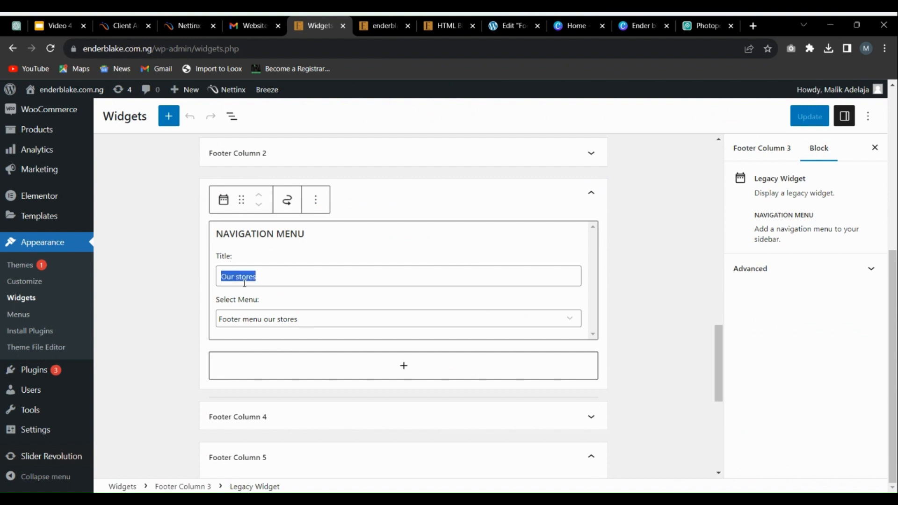
pyautogui.press('BackSpace')
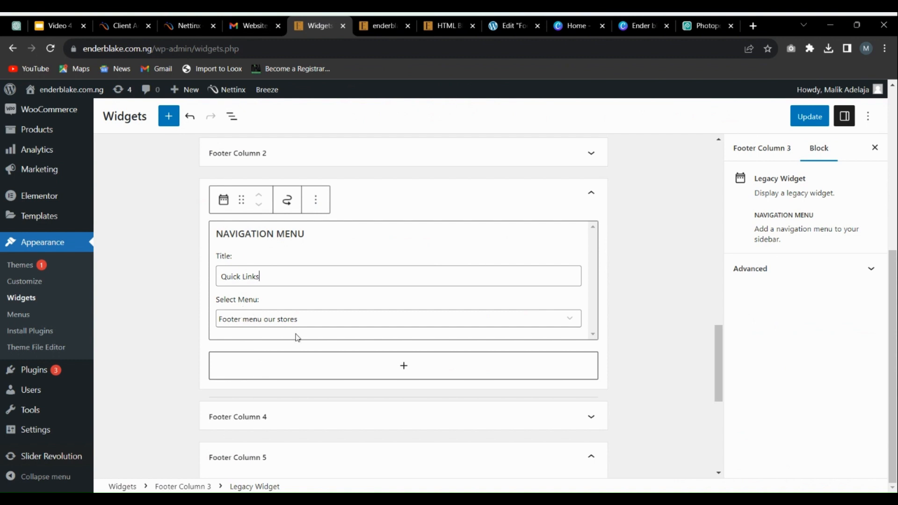
# Step: Check the remaining footer column widgets against the link columns in the live homepage footer
pyautogui.scroll(-3, 388, 313)
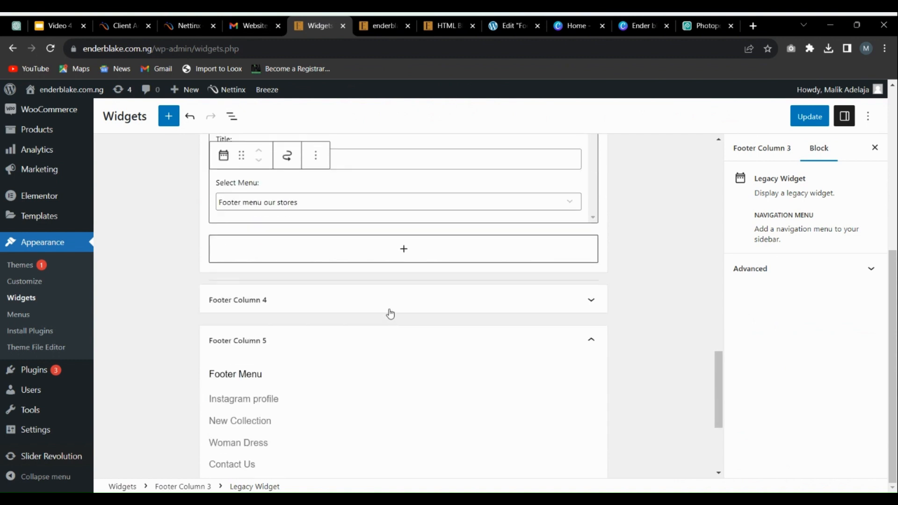
pyautogui.scroll(1, 300, 279)
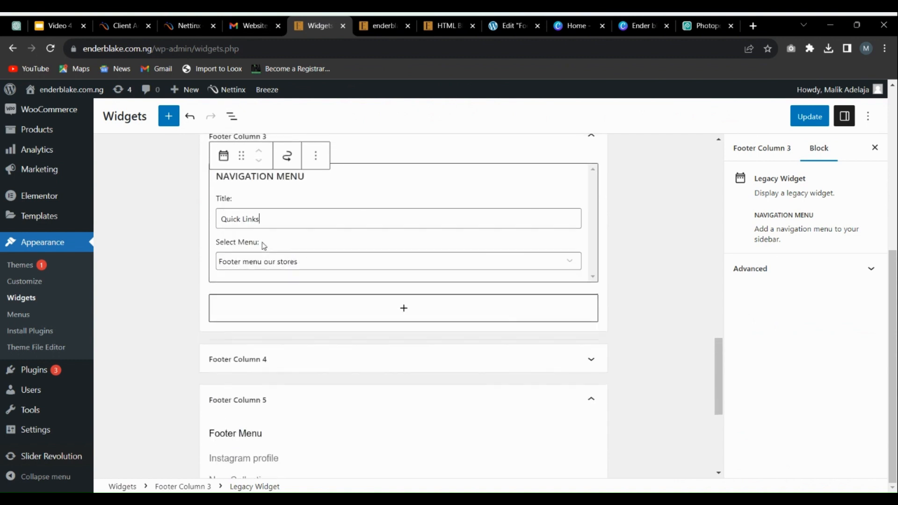
pyautogui.scroll(1, 399, 136)
pyautogui.click(375, 21)
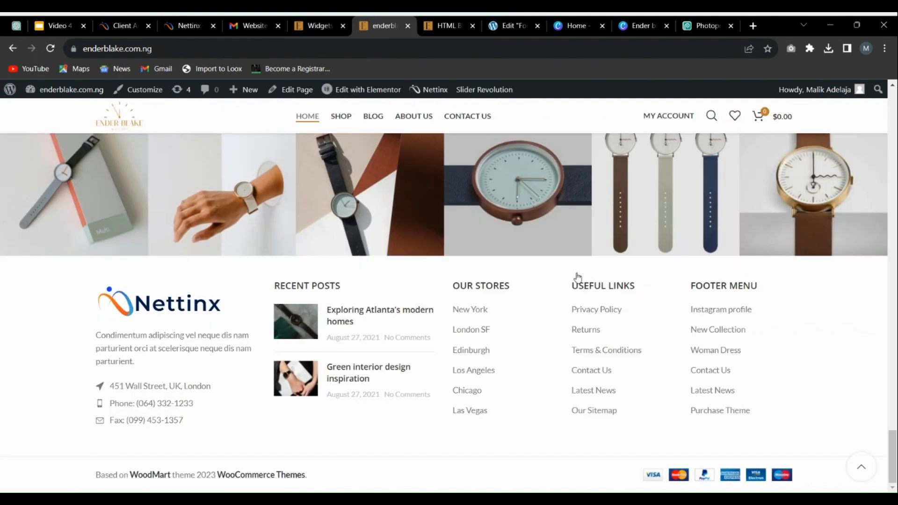
# Step: Save the retitled Footer Column 3 widget and reload the live homepage to check its footer heading
pyautogui.click(320, 26)
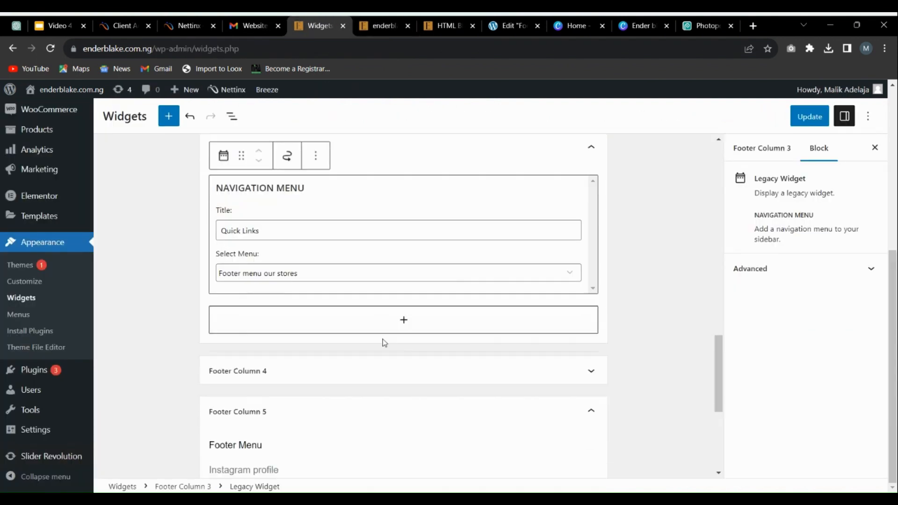
pyautogui.click(809, 116)
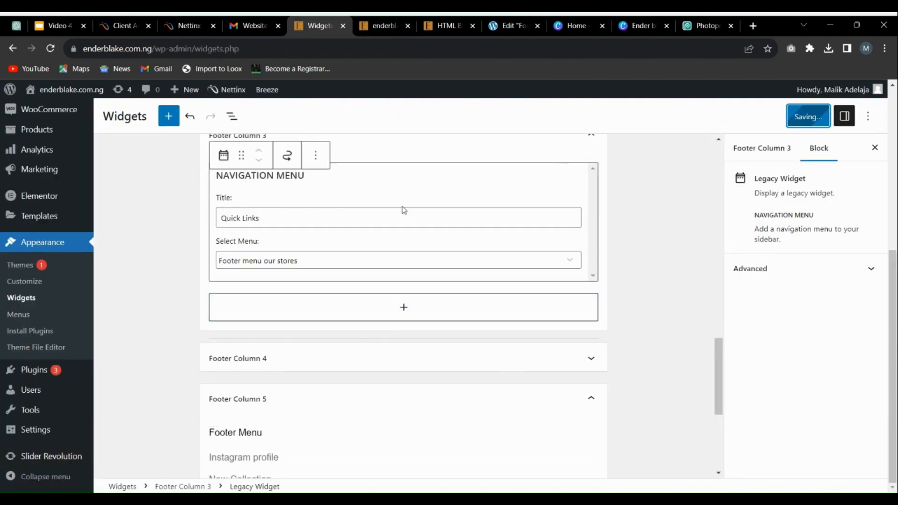
pyautogui.scroll(1, 405, 210)
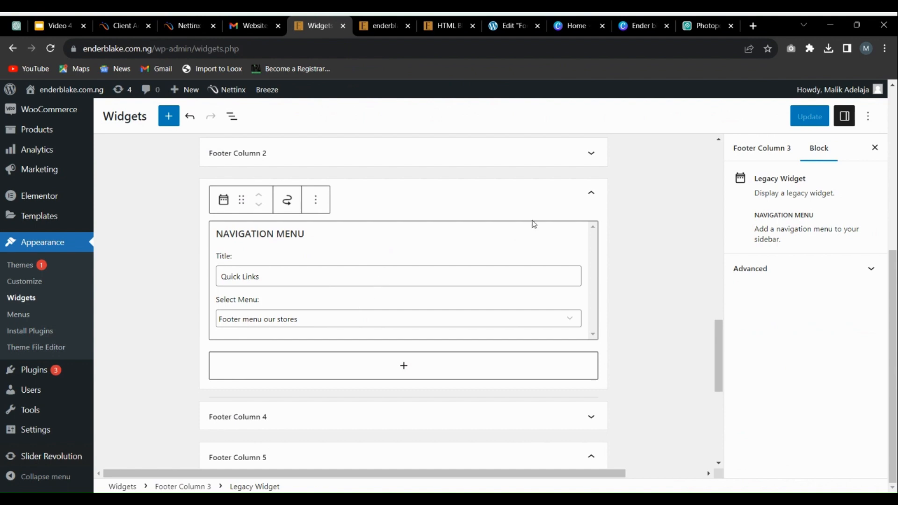
pyautogui.click(374, 22)
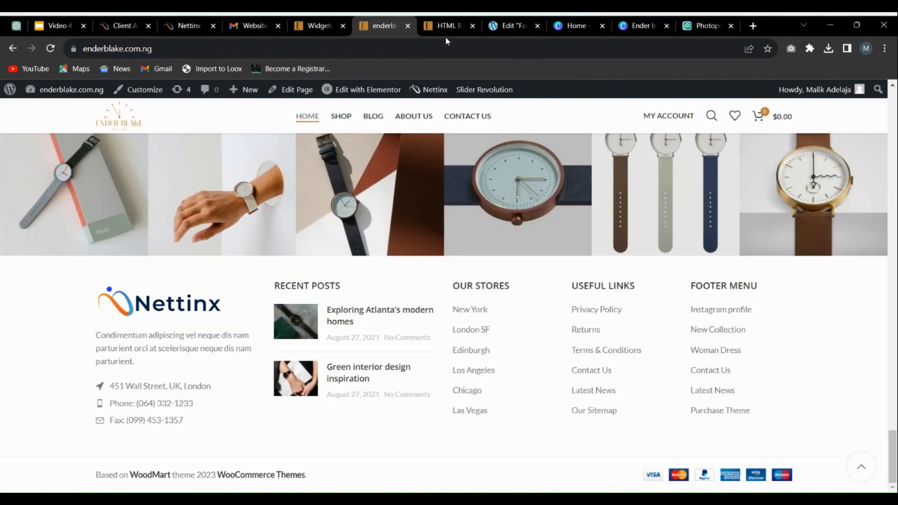
pyautogui.press('F5')
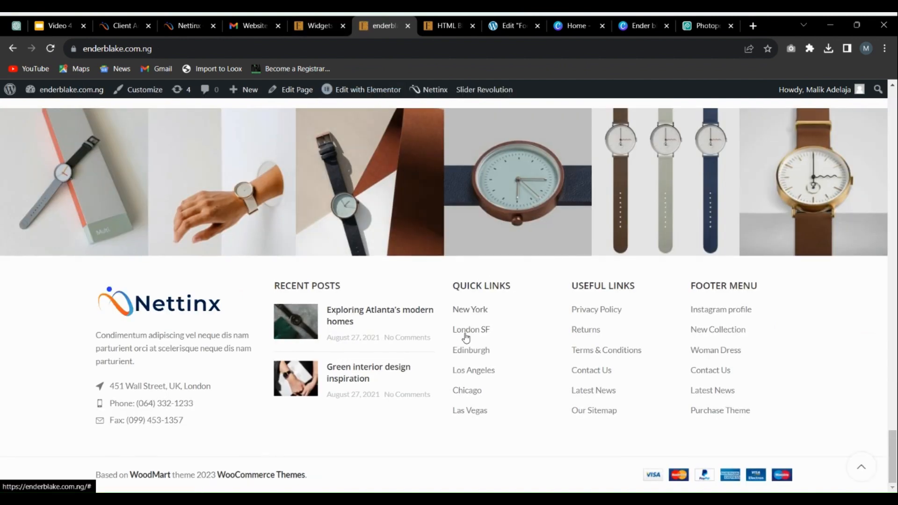
# Step: Return to the Widgets page and open the Menus page in a new browser tab
pyautogui.click(326, 24)
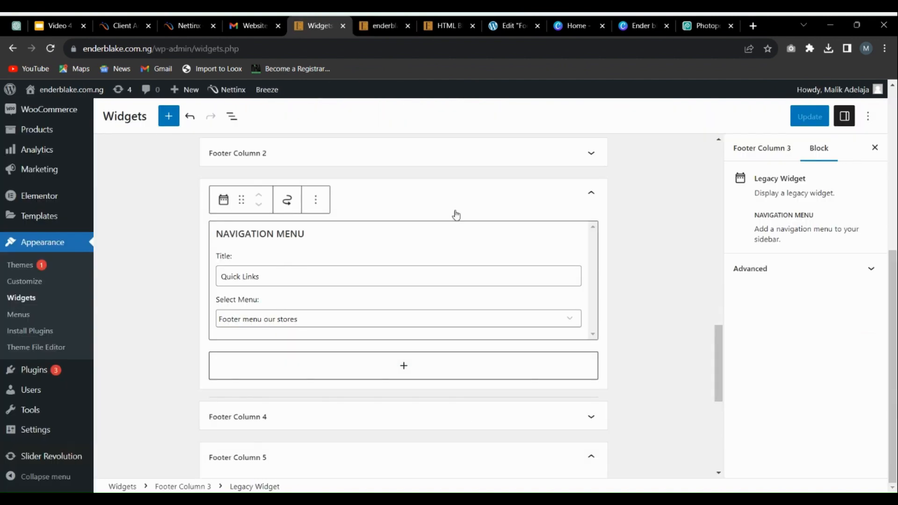
pyautogui.scroll(-2, 273, 236)
pyautogui.click(287, 299)
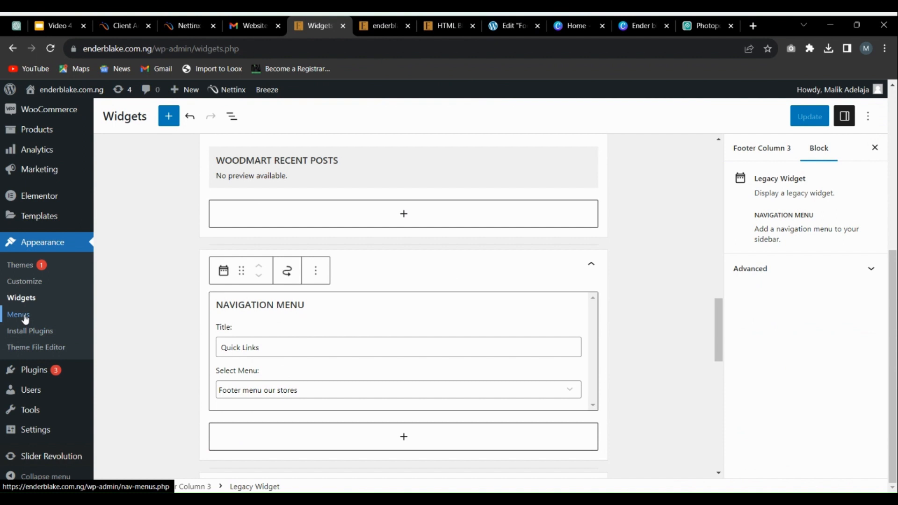
pyautogui.rightClick(25, 320)
pyautogui.click(71, 322)
pyautogui.click(352, 20)
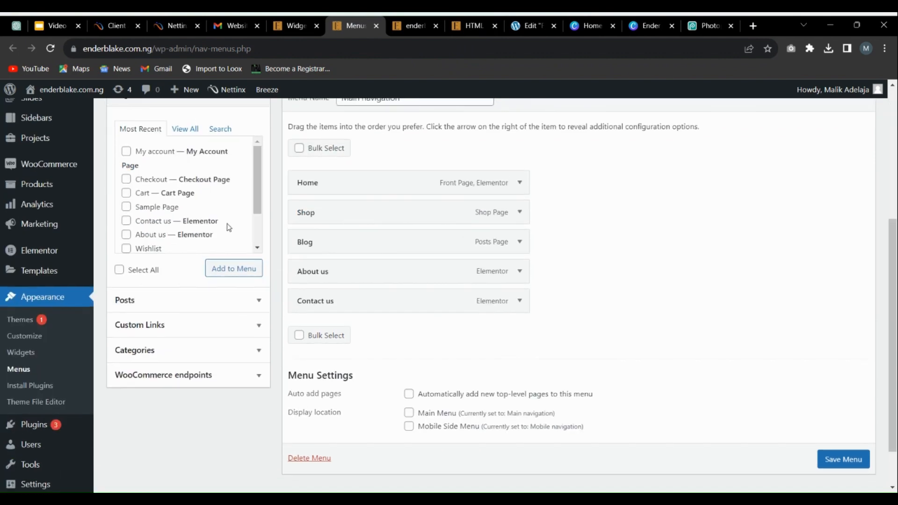
# Step: Check which menu the Footer Column 3 widget uses and load Footer menu our stores for editing, leaving the current menu without saving
pyautogui.click(296, 22)
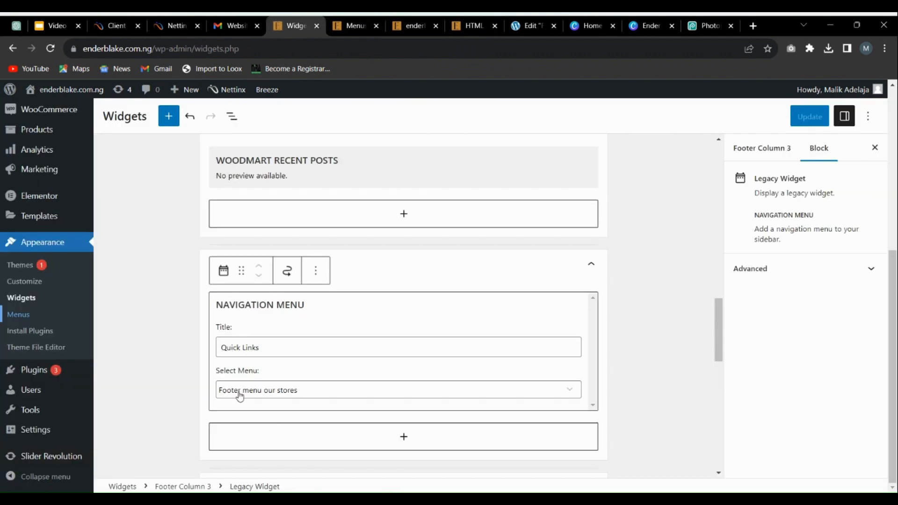
pyautogui.click(354, 25)
pyautogui.scroll(3, 342, 147)
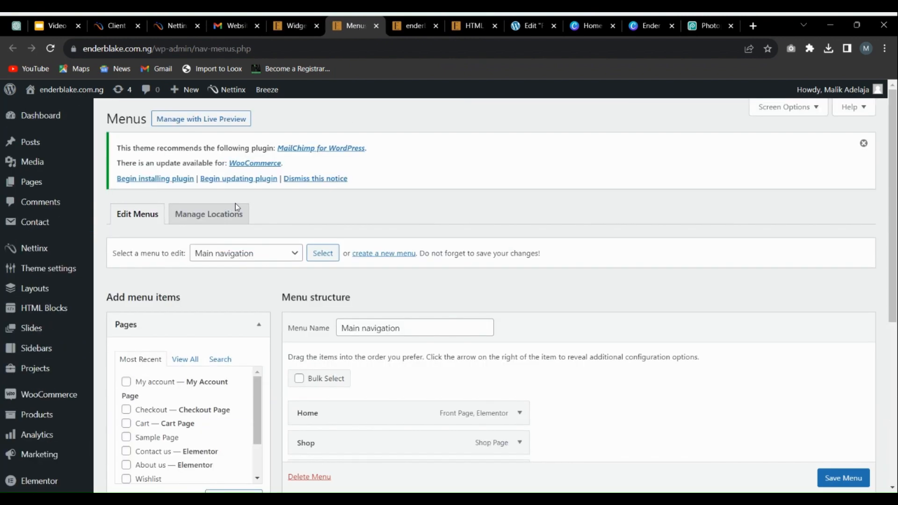
pyautogui.click(245, 256)
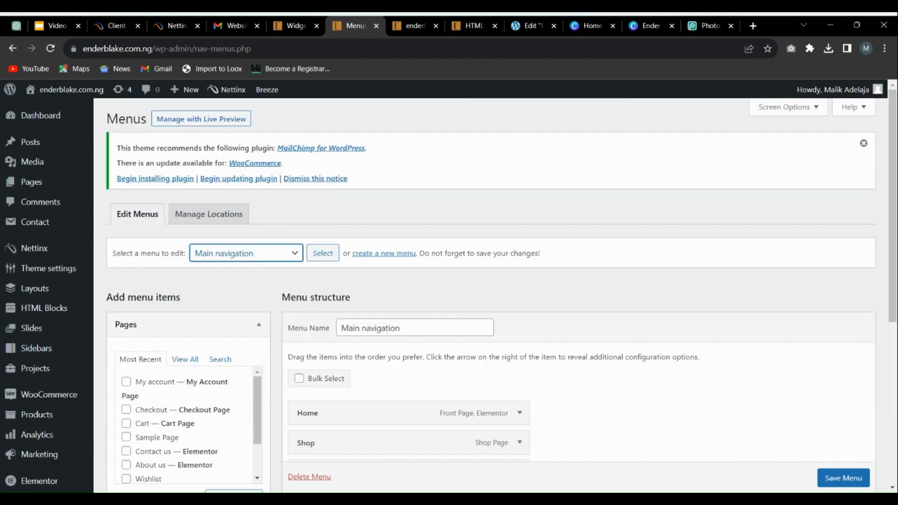
pyautogui.click(237, 297)
pyautogui.click(323, 254)
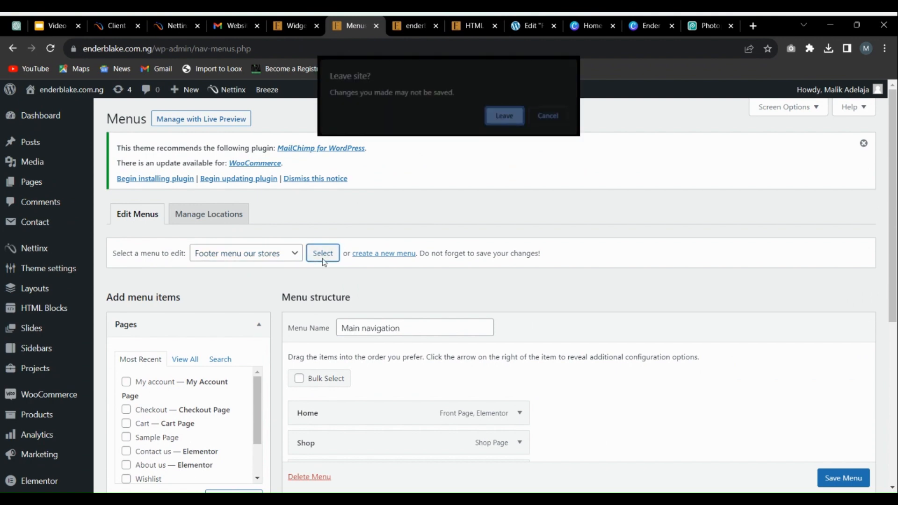
pyautogui.click(490, 116)
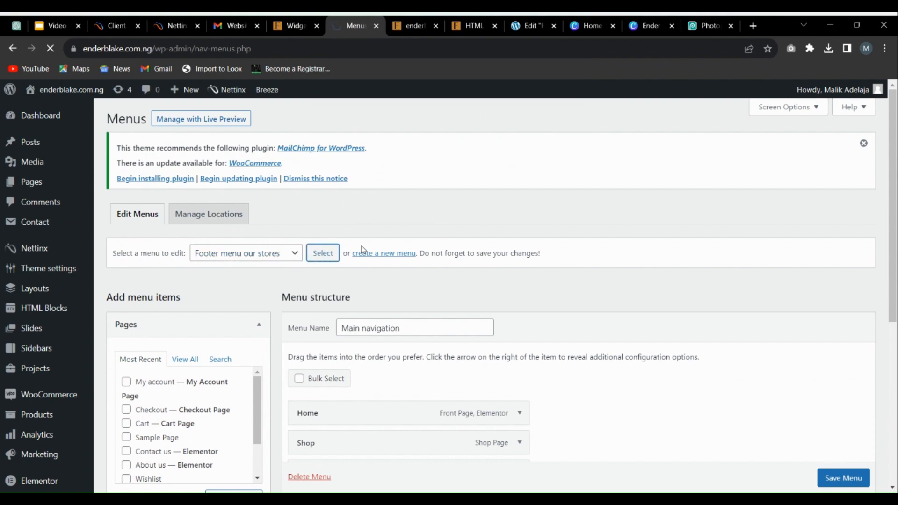
# Step: Examine the custom links and settings of the Footer menu our stores menu, including the New York item
pyautogui.scroll(-4, 591, 267)
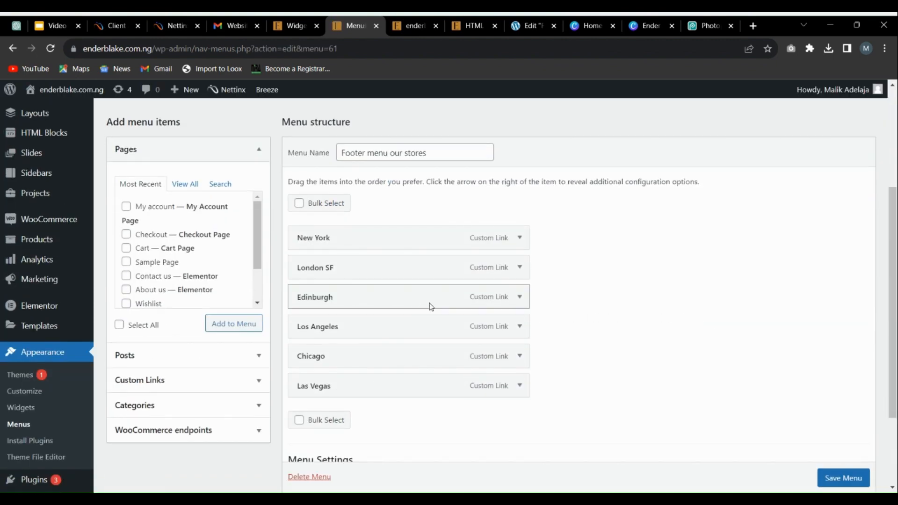
pyautogui.click(519, 238)
pyautogui.click(519, 239)
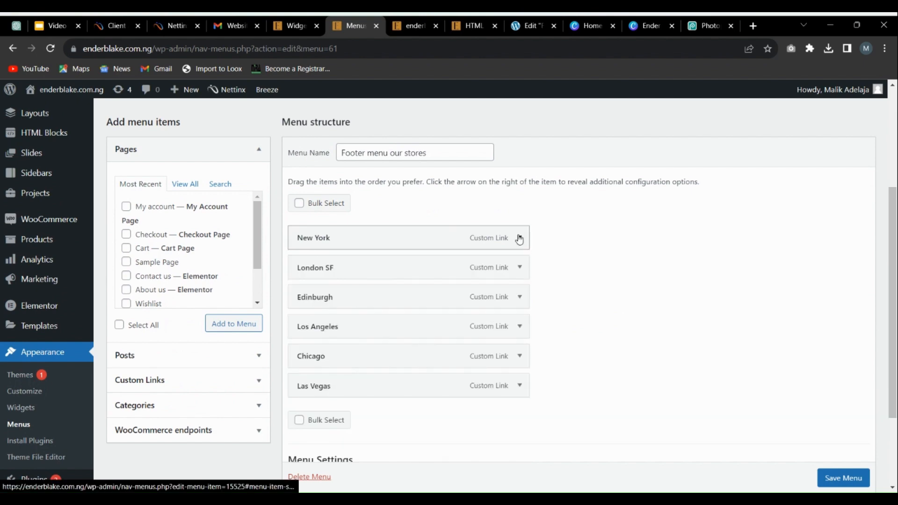
pyautogui.scroll(-2, 187, 234)
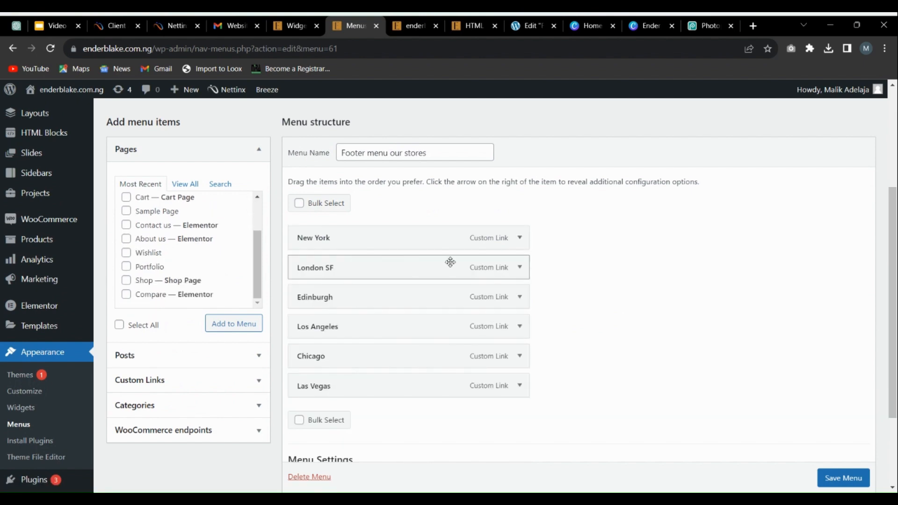
pyautogui.scroll(-3, 177, 257)
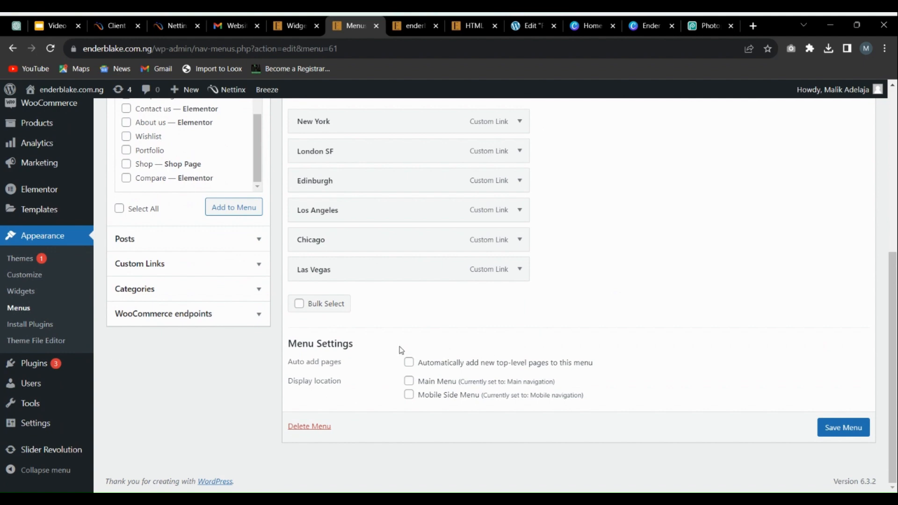
pyautogui.scroll(3, 401, 346)
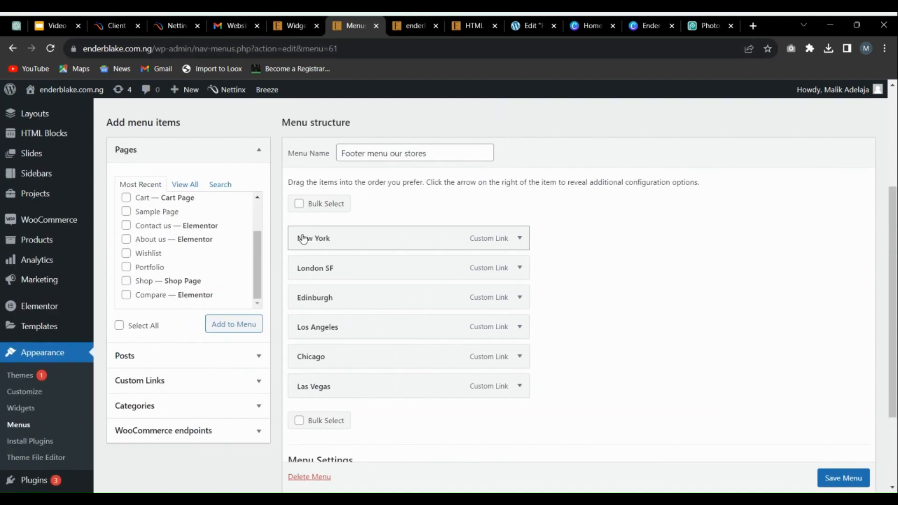
pyautogui.click(520, 238)
pyautogui.click(520, 238)
pyautogui.scroll(-3, 393, 208)
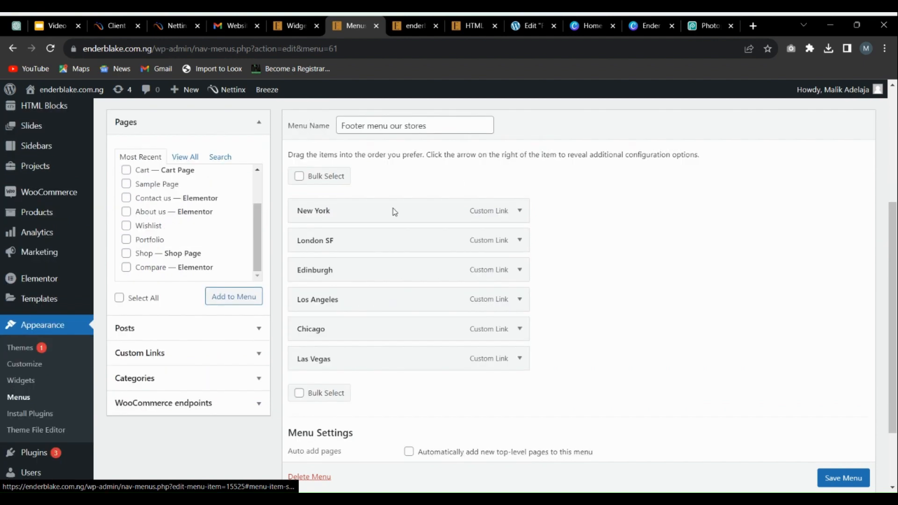
pyautogui.scroll(3, 427, 216)
# Step: Bulk-remove all six city links, New York through Las Vegas, from the Footer menu our stores menu
pyautogui.click(301, 203)
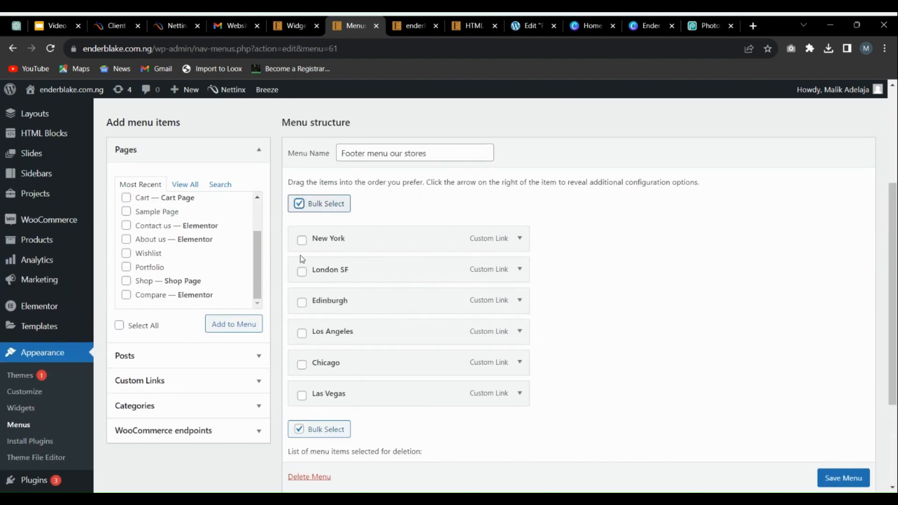
pyautogui.click(302, 240)
pyautogui.click(302, 270)
pyautogui.click(302, 303)
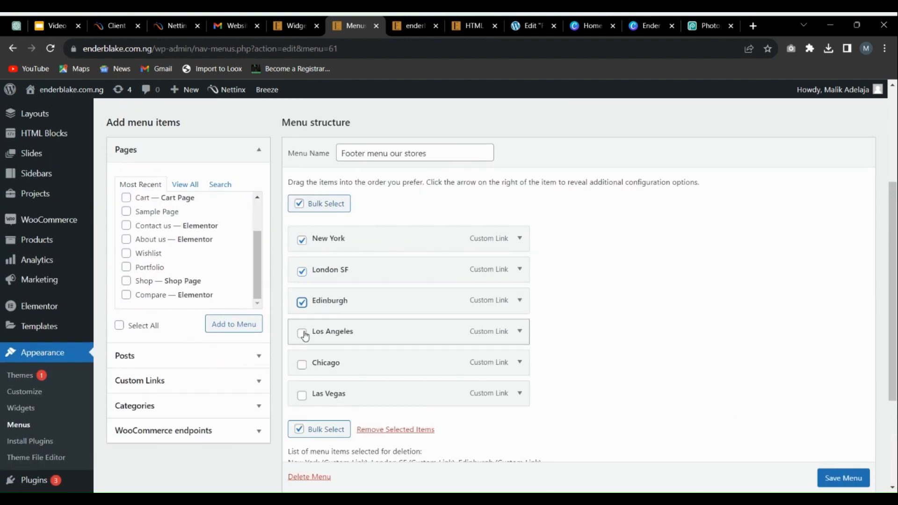
pyautogui.click(302, 333)
pyautogui.click(302, 365)
pyautogui.click(302, 395)
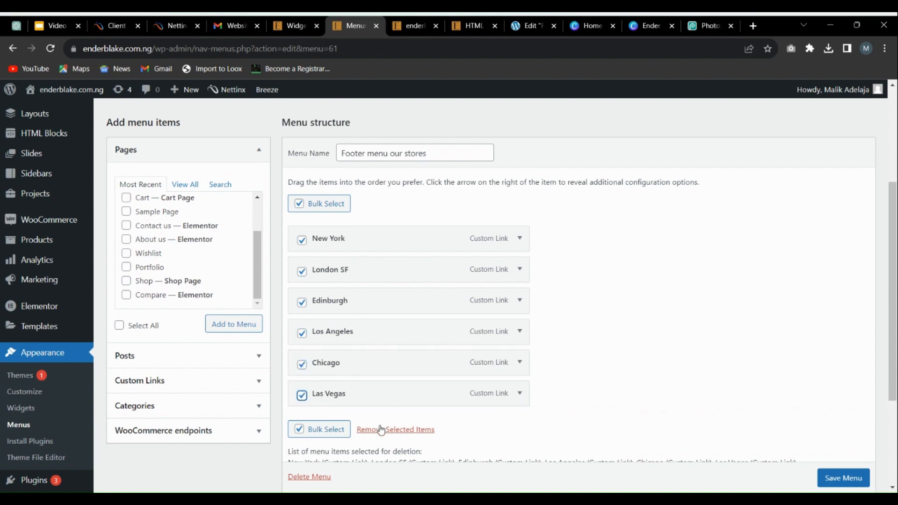
pyautogui.click(381, 430)
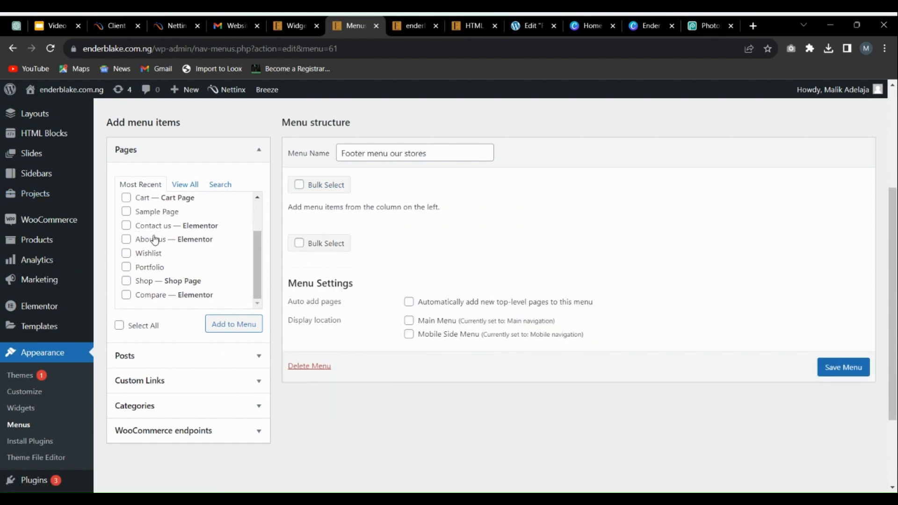
# Step: Add the Contact us and About us pages to the emptied footer menu
pyautogui.scroll(2, 149, 249)
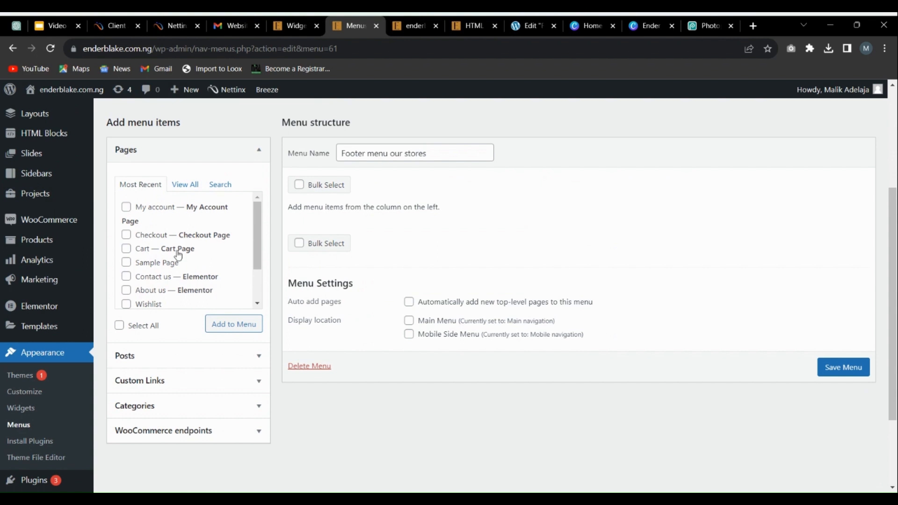
pyautogui.click(126, 276)
pyautogui.scroll(-2, 164, 268)
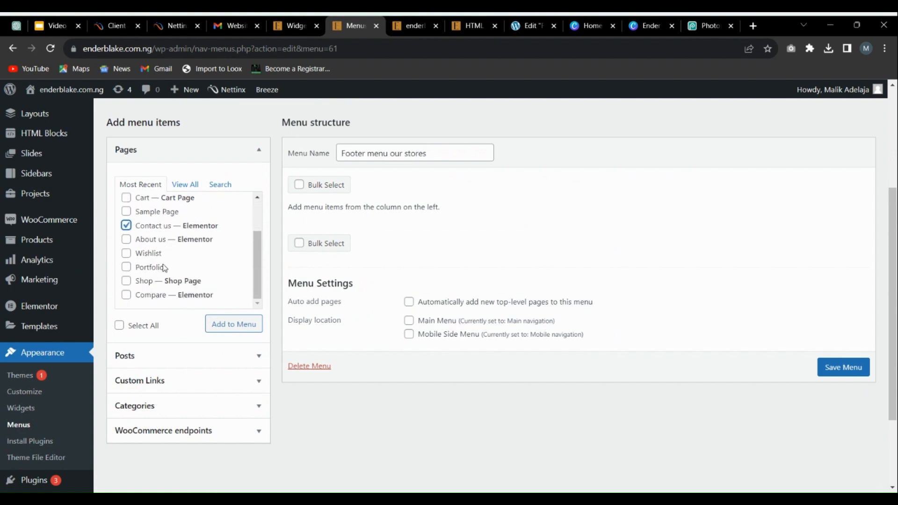
pyautogui.click(127, 227)
pyautogui.click(130, 240)
pyautogui.click(126, 226)
pyautogui.click(236, 324)
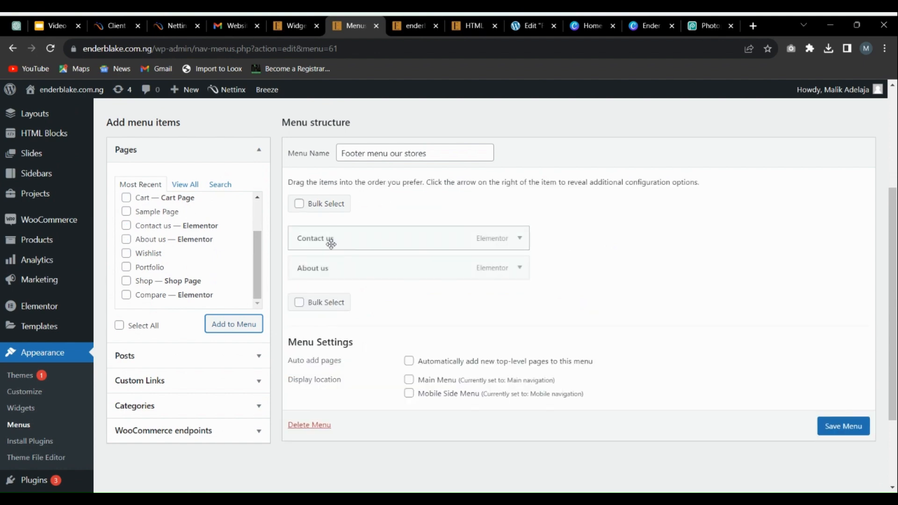
# Step: Add the My account page to the footer menu and save the menu
pyautogui.scroll(2, 180, 211)
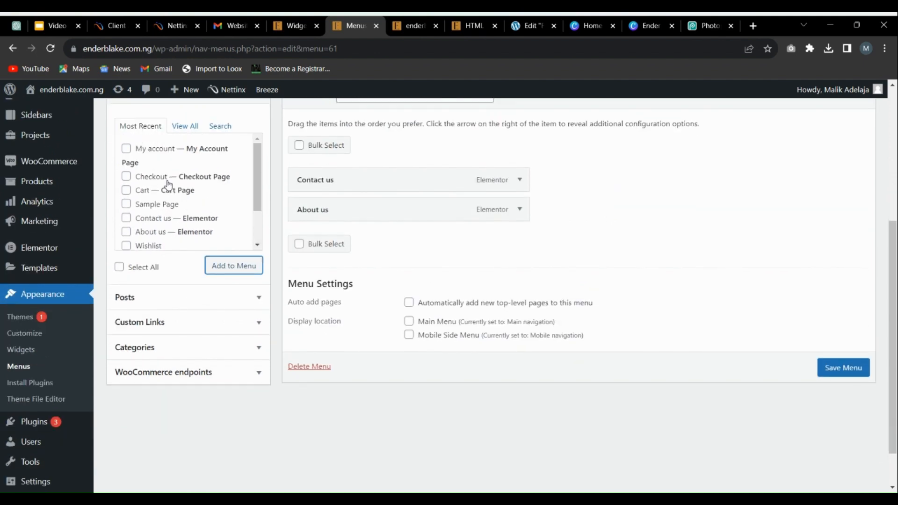
pyautogui.click(126, 149)
pyautogui.click(227, 266)
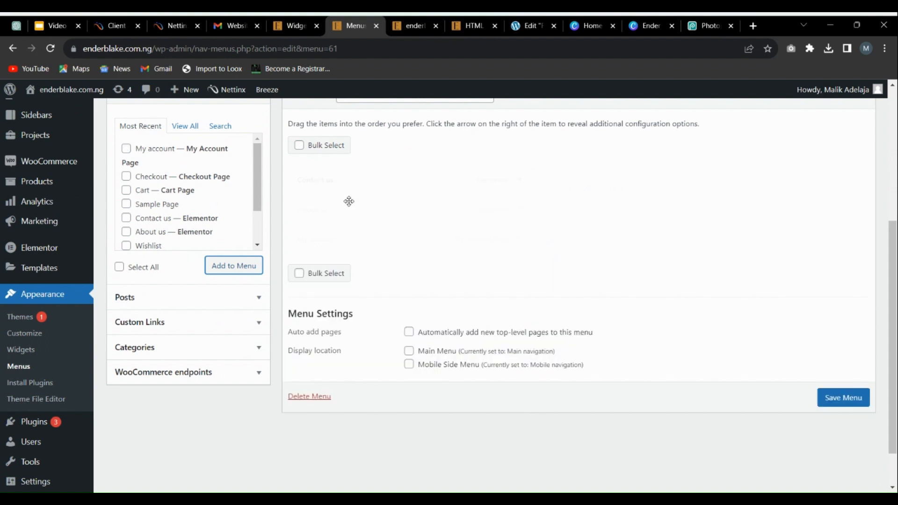
pyautogui.scroll(-2, 178, 197)
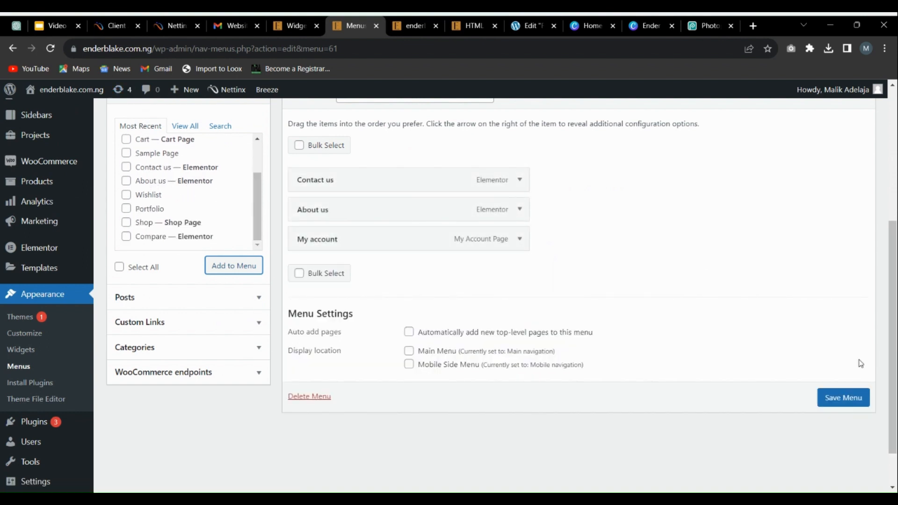
pyautogui.click(850, 402)
# Step: Reload the live homepage to check the Quick Links footer column, and return to the saved menu to review its items
pyautogui.click(411, 26)
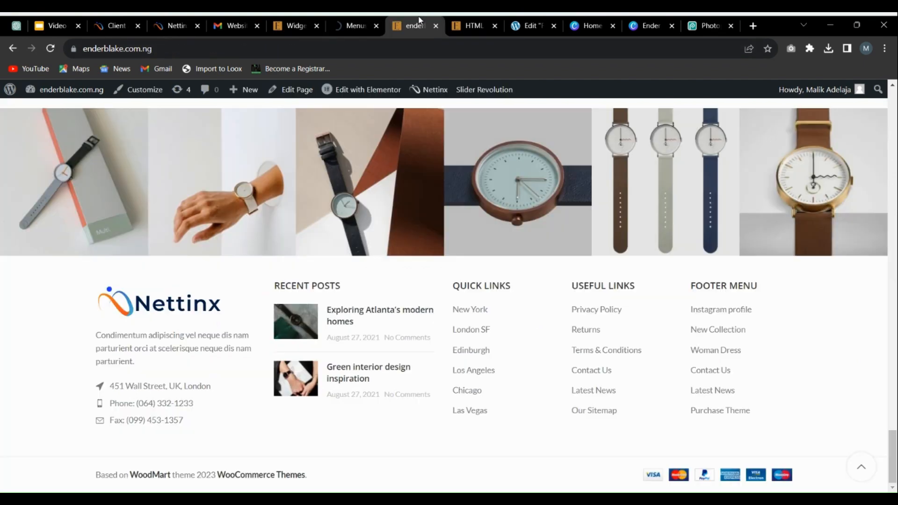
pyautogui.click(50, 48)
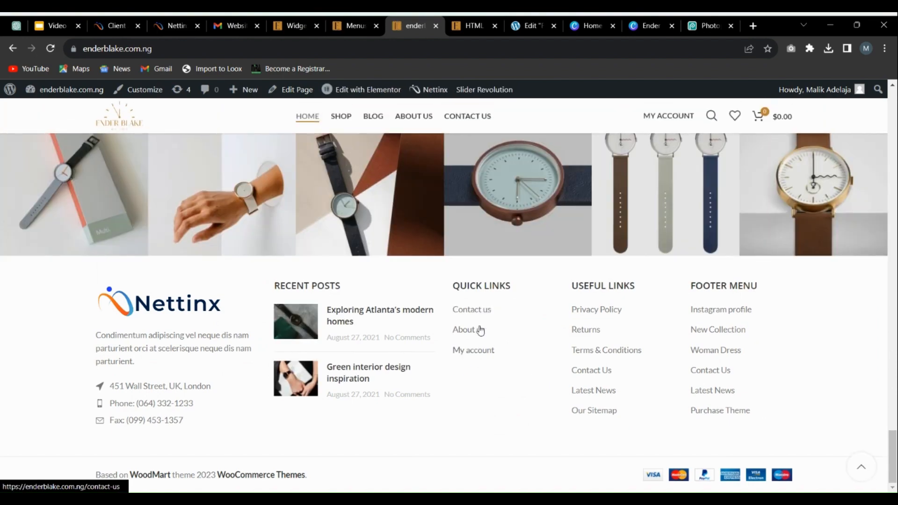
pyautogui.click(352, 26)
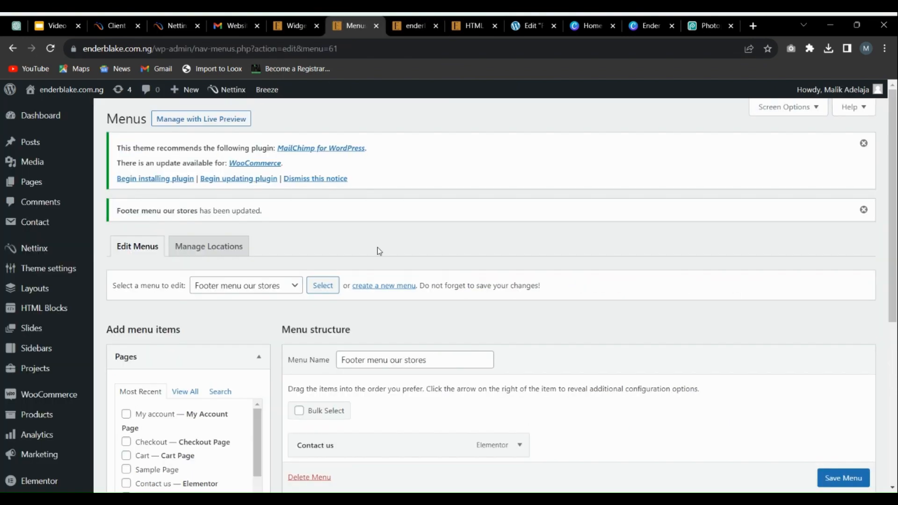
pyautogui.scroll(-4, 379, 251)
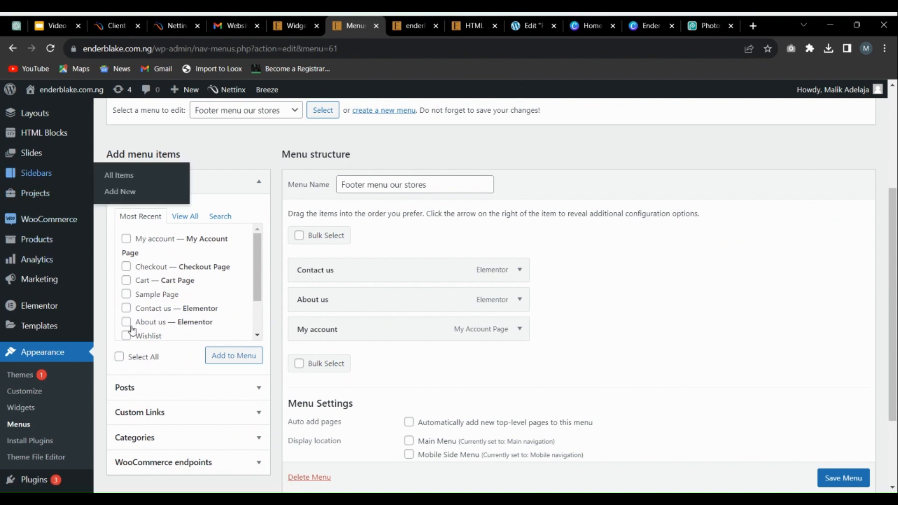
pyautogui.scroll(4, 47, 262)
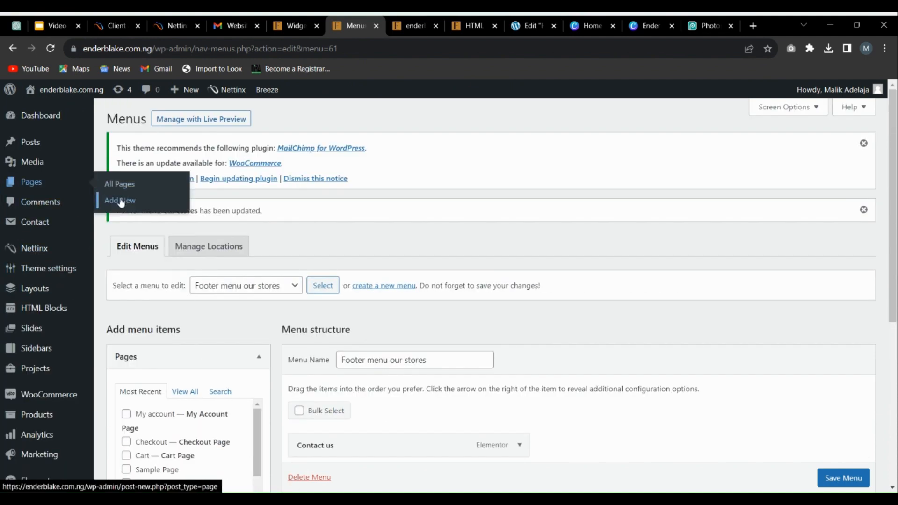
# Step: Open the list of all pages in a new browser tab and locate the draft policy pages
pyautogui.rightClick(123, 185)
pyautogui.click(154, 194)
pyautogui.click(377, 26)
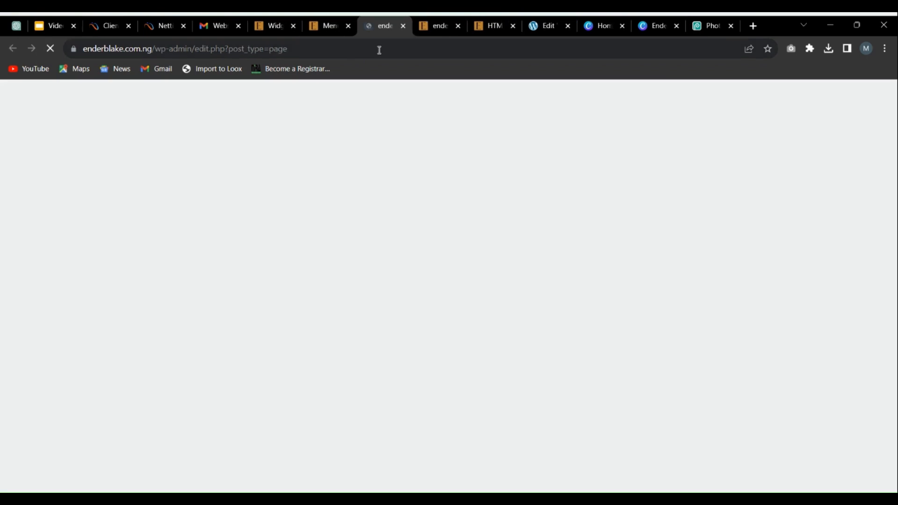
pyautogui.scroll(-5, 234, 239)
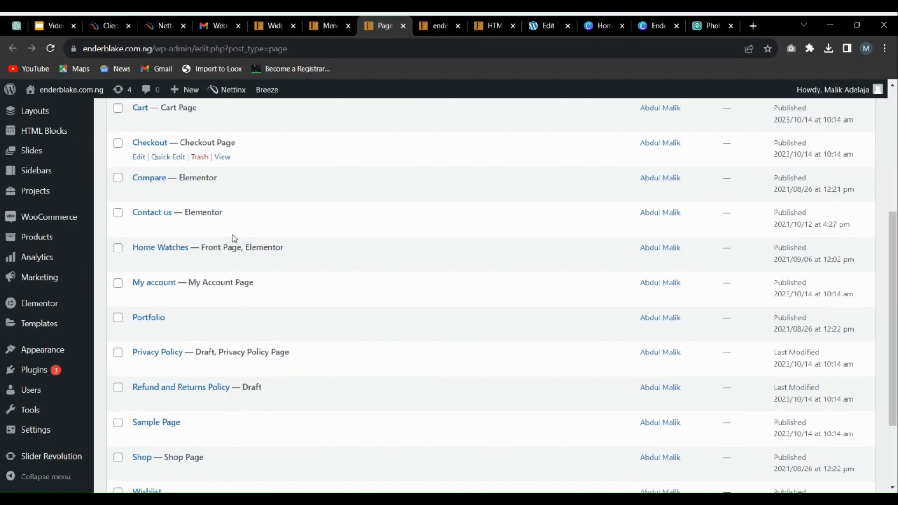
pyautogui.scroll(-3, 234, 238)
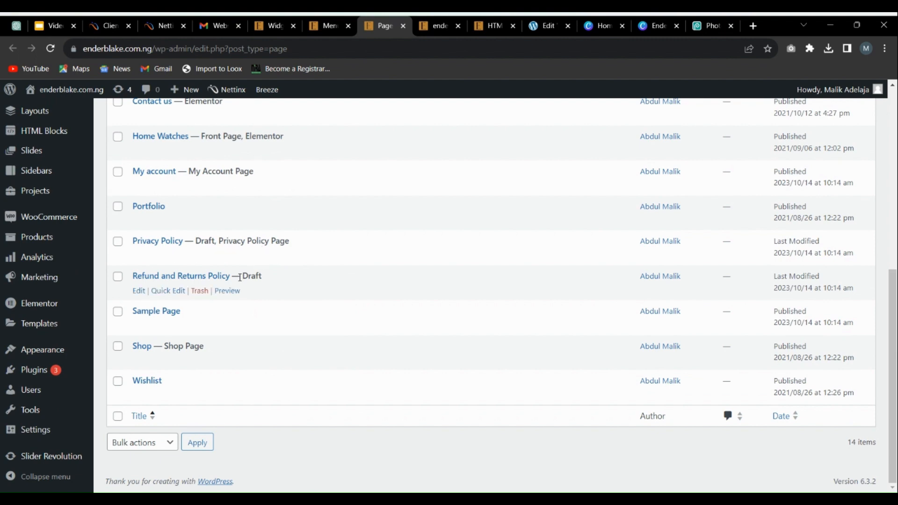
pyautogui.click(119, 277)
pyautogui.click(117, 241)
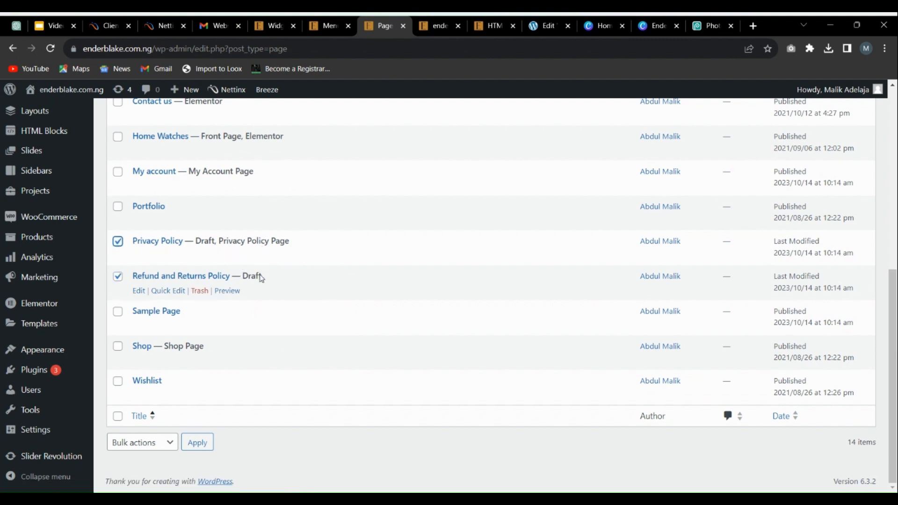
pyautogui.click(118, 243)
pyautogui.click(118, 277)
# Step: Quick-edit the Refund and Returns Policy page, set its status to Published and update it
pyautogui.click(168, 291)
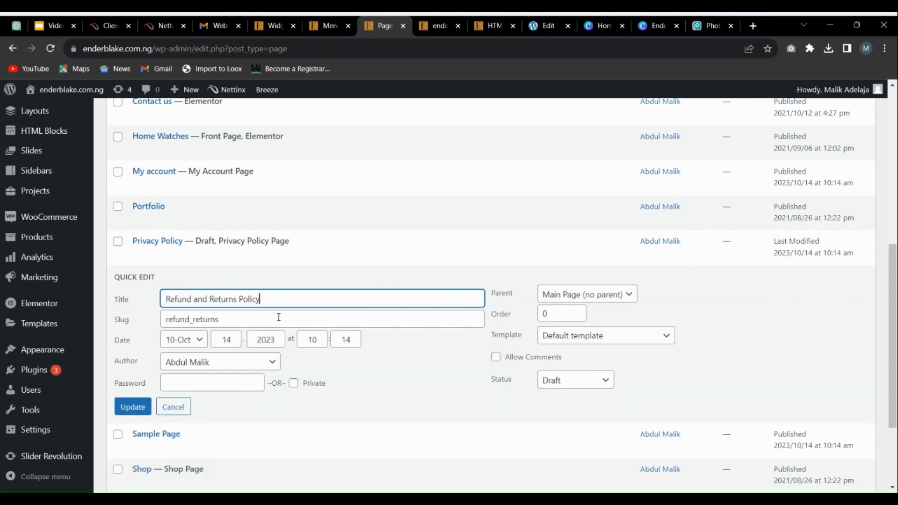
pyautogui.click(578, 384)
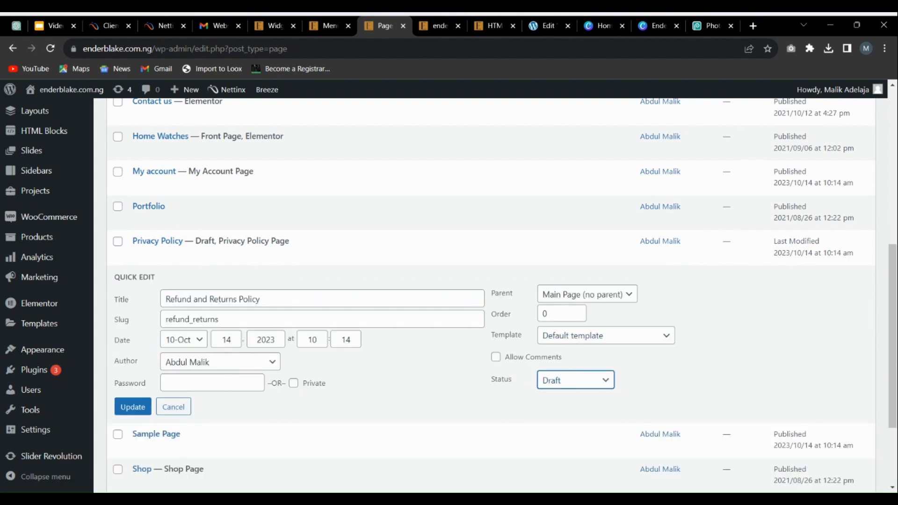
pyautogui.click(570, 397)
pyautogui.click(132, 407)
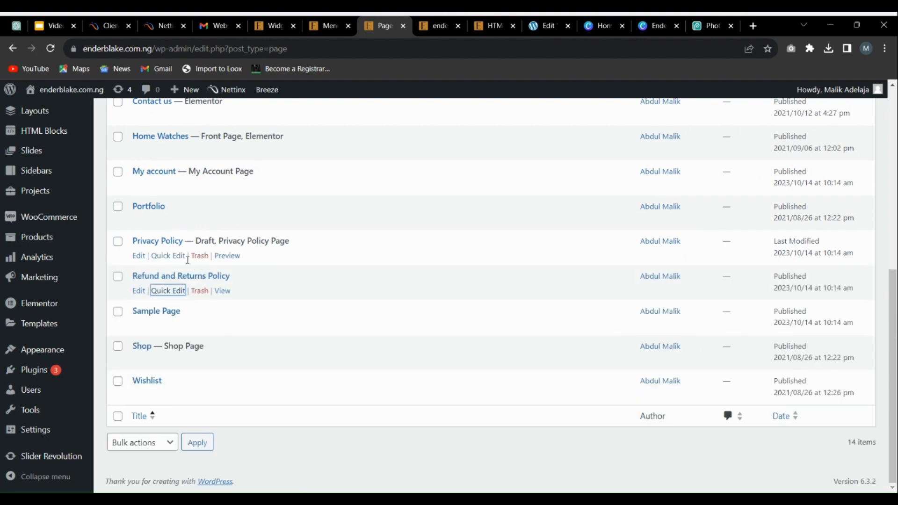
# Step: Quick-edit the Privacy Policy page, set its status to Published and update it
pyautogui.click(164, 256)
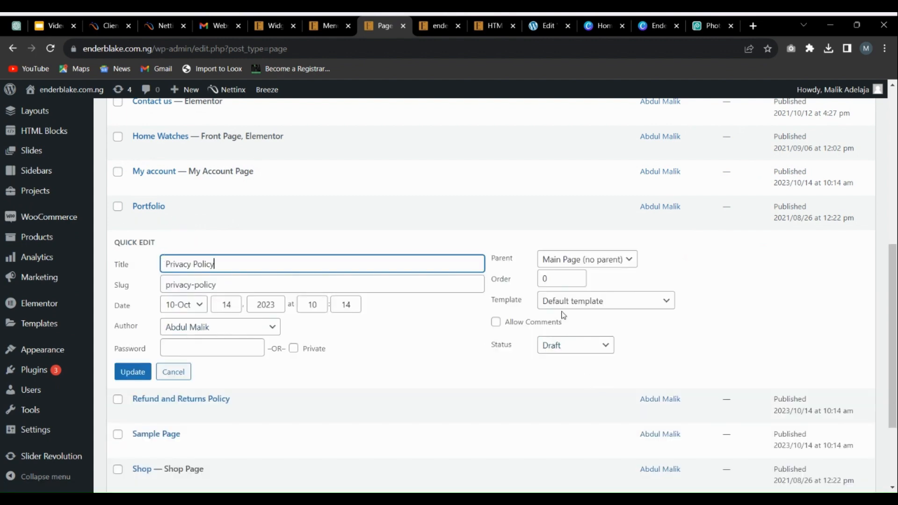
pyautogui.click(565, 356)
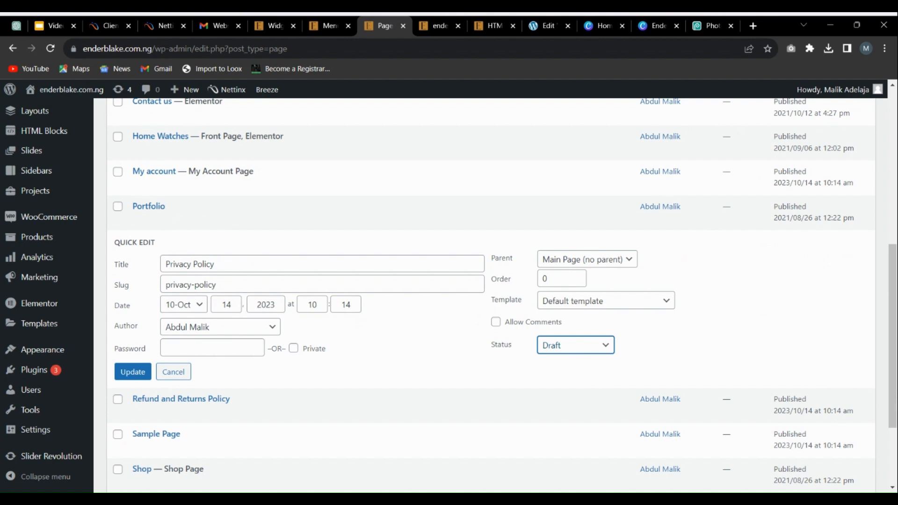
pyautogui.click(565, 369)
pyautogui.click(132, 372)
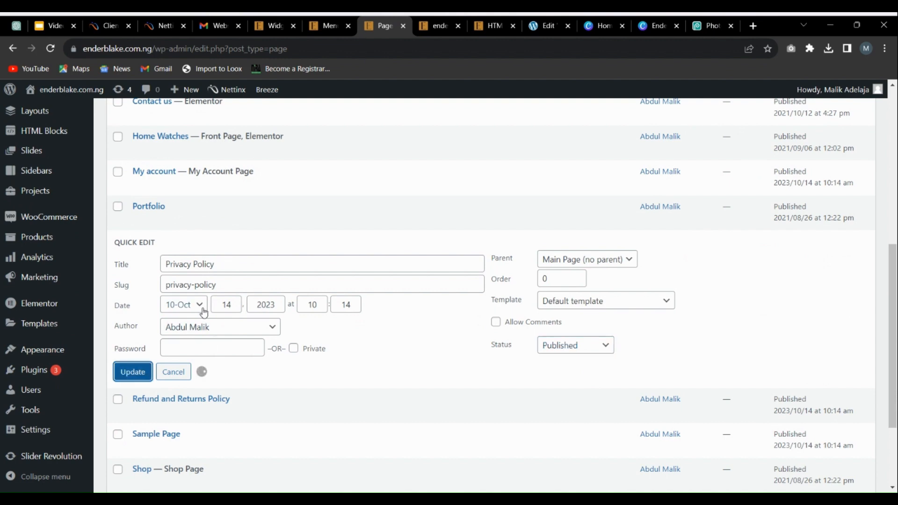
# Step: Return to the Footer menu our stores editor and reload it to refresh the available pages
pyautogui.click(330, 26)
pyautogui.scroll(-5, 270, 414)
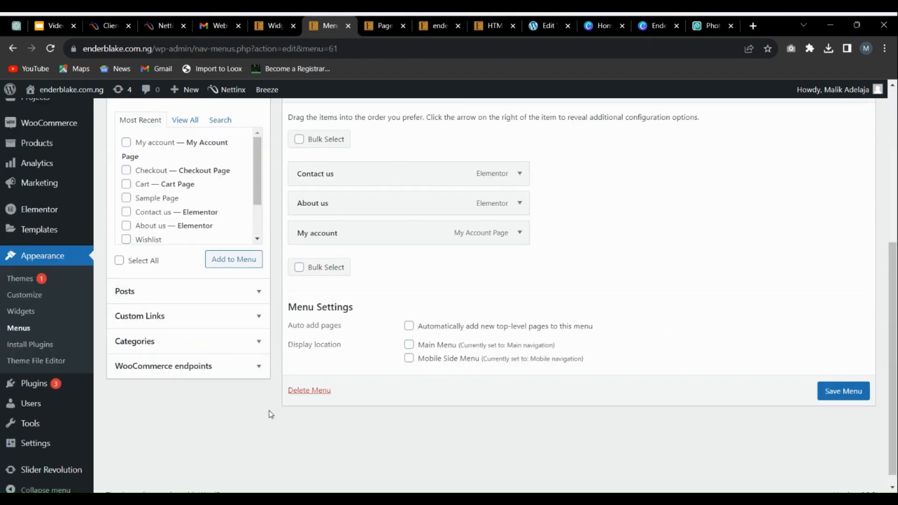
pyautogui.scroll(1, 175, 220)
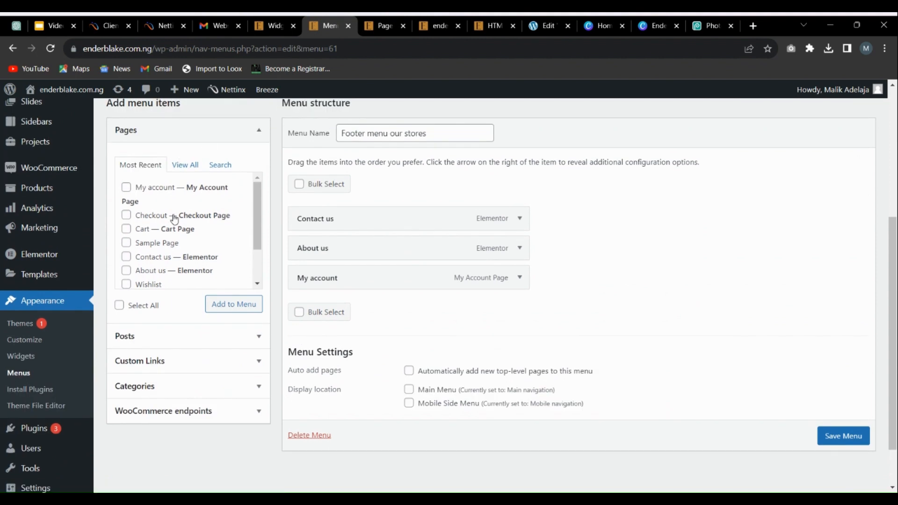
pyautogui.click(50, 49)
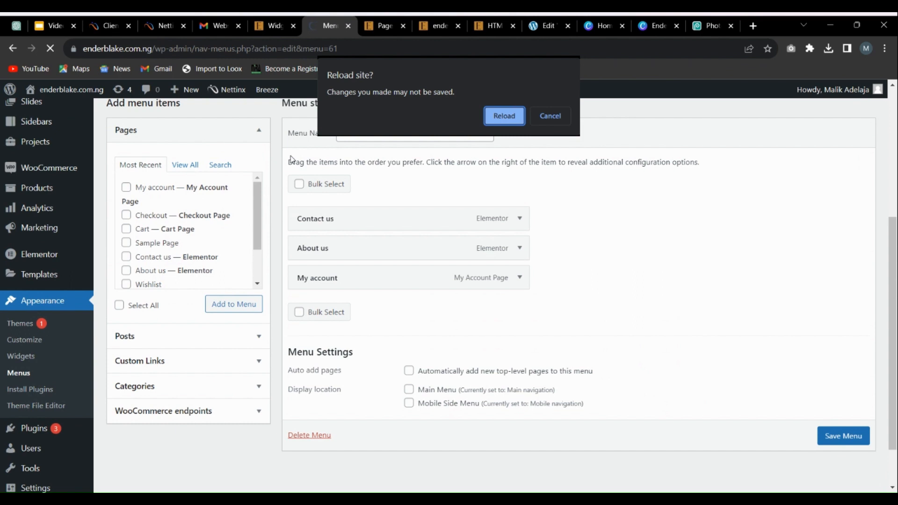
pyautogui.click(486, 113)
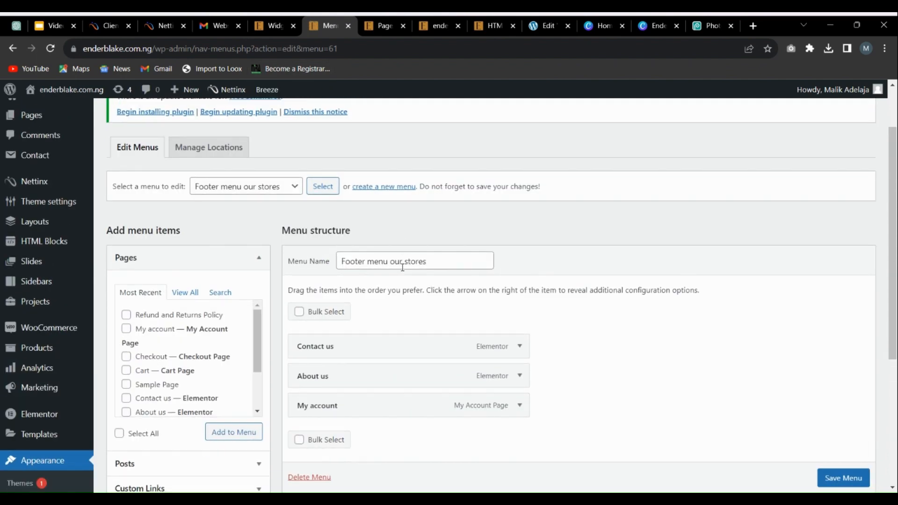
# Step: Add the Privacy Policy and Refund and Returns Policy pages to the footer menu and save the menu
pyautogui.scroll(-3, 301, 225)
pyautogui.scroll(-3, 171, 201)
pyautogui.scroll(3, 171, 201)
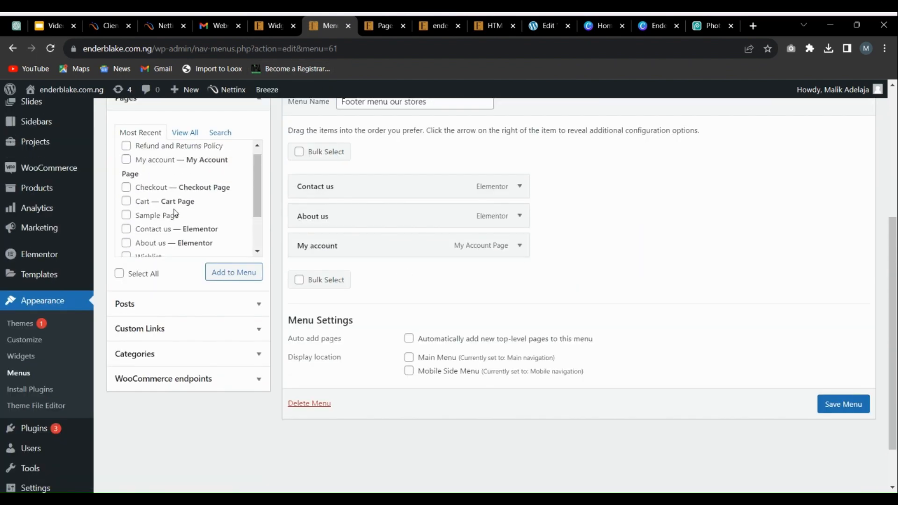
pyautogui.click(186, 132)
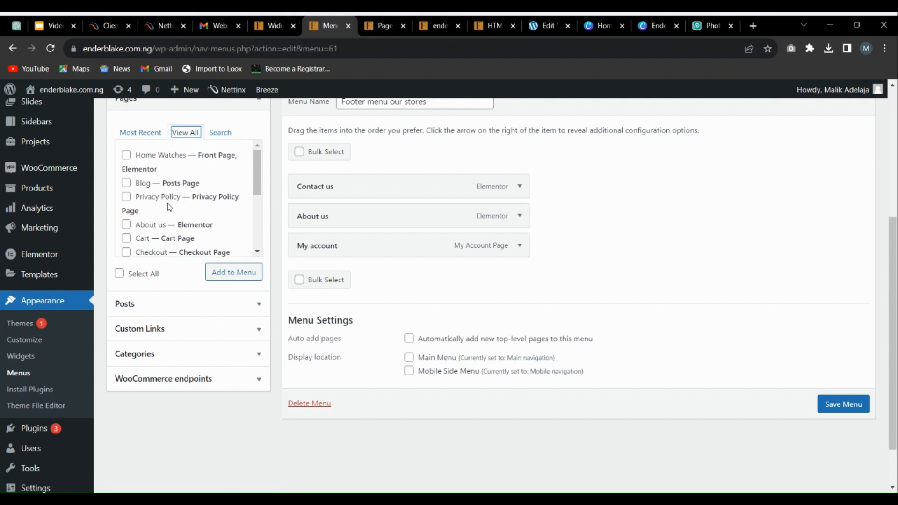
pyautogui.scroll(-2, 183, 215)
pyautogui.scroll(2, 211, 196)
pyautogui.click(127, 197)
pyautogui.scroll(-3, 178, 218)
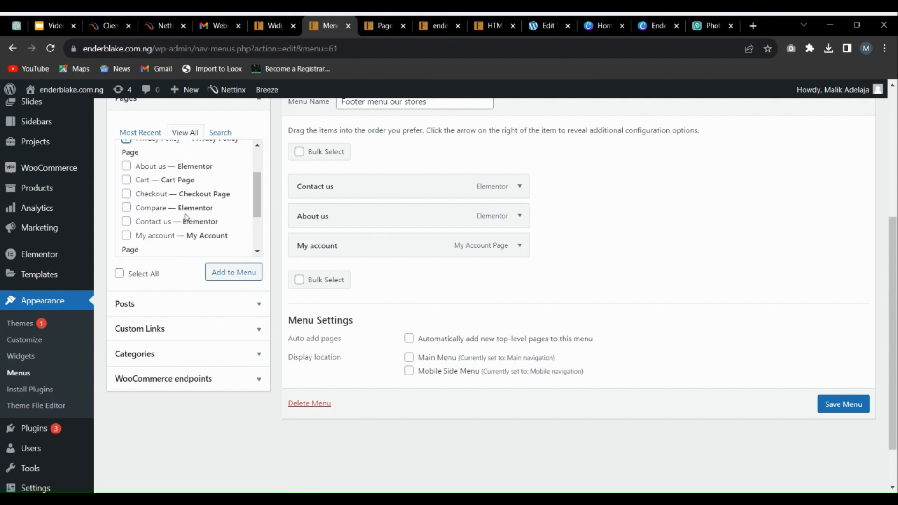
pyautogui.click(126, 220)
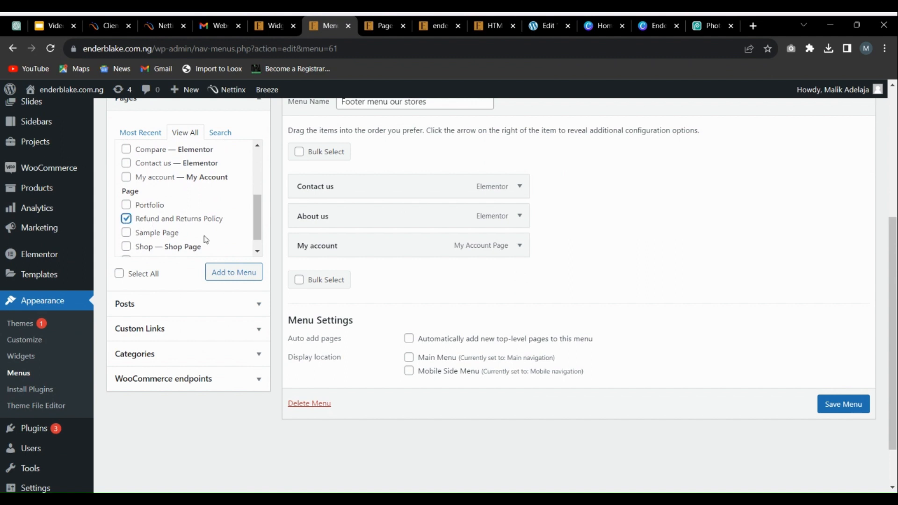
pyautogui.click(231, 276)
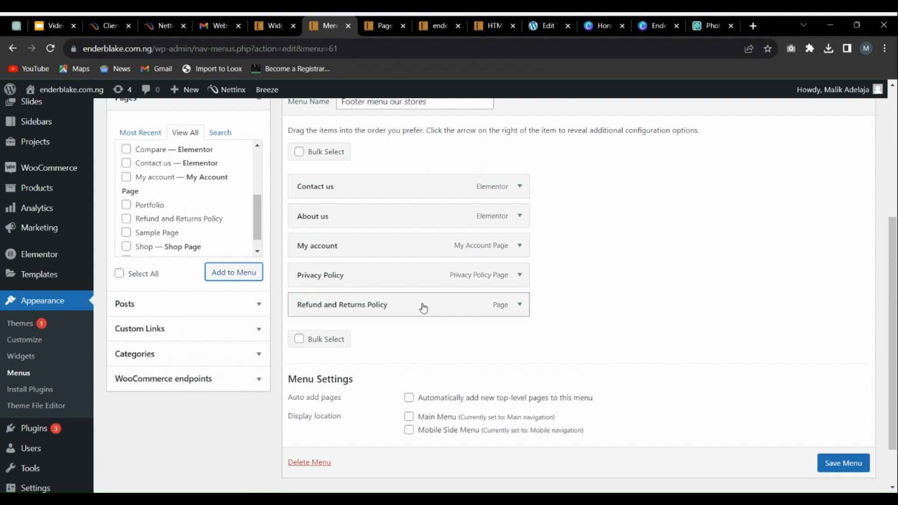
pyautogui.scroll(-1, 395, 266)
pyautogui.click(859, 401)
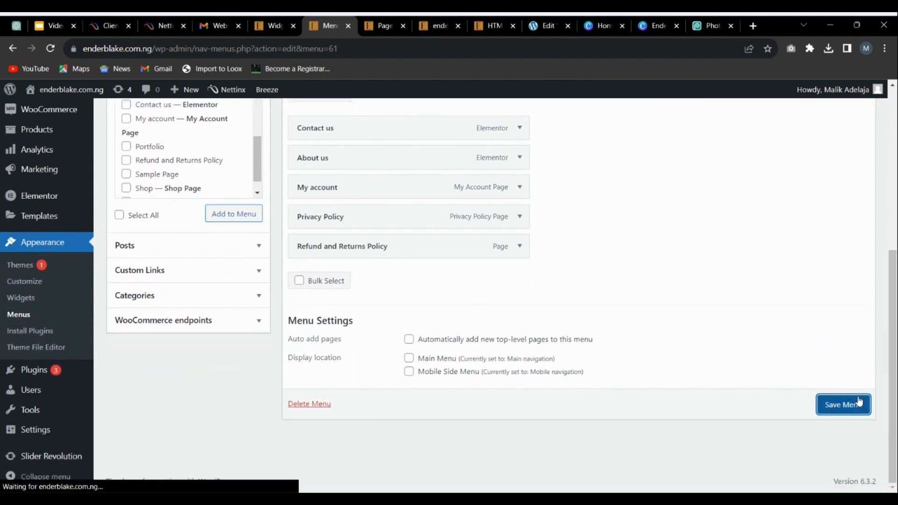
# Step: Check the Quick Links column on the live homepage, and open its Contact us link in a new tab to review that page
pyautogui.click(372, 23)
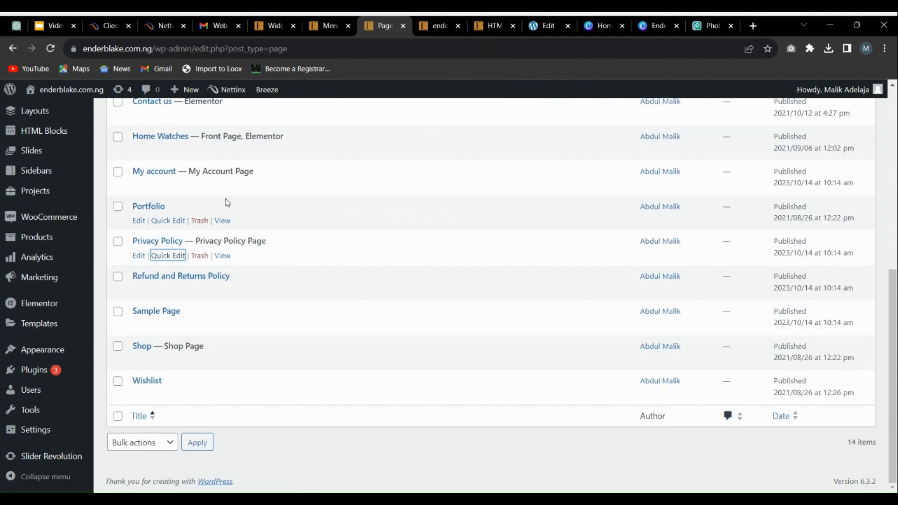
pyautogui.click(434, 24)
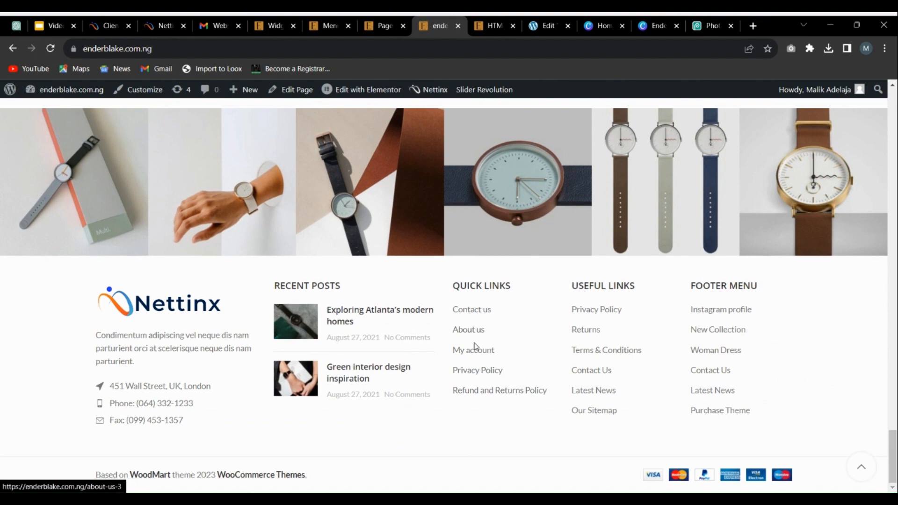
pyautogui.rightClick(478, 314)
pyautogui.click(497, 317)
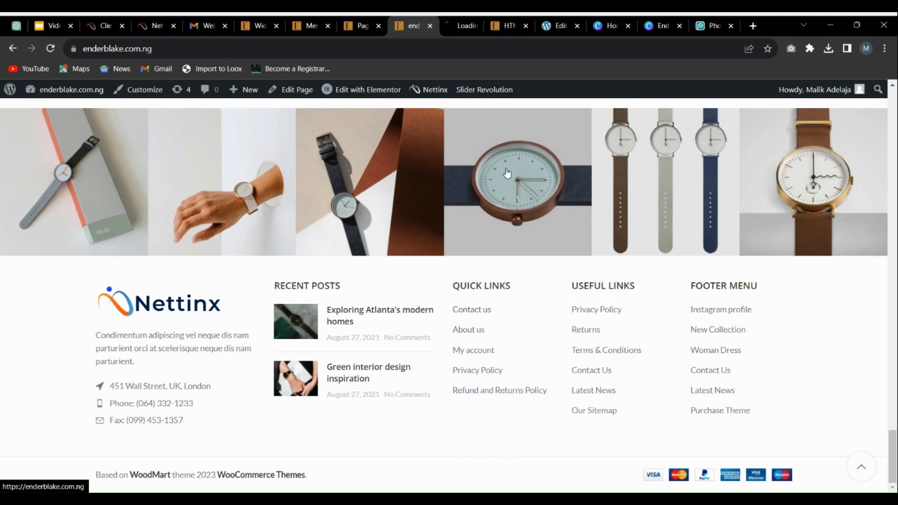
pyautogui.click(459, 22)
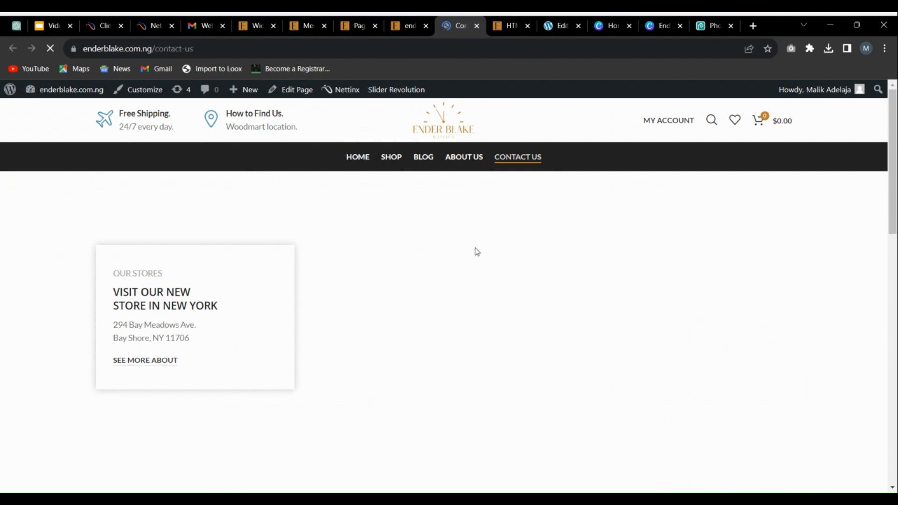
pyautogui.scroll(-5, 365, 225)
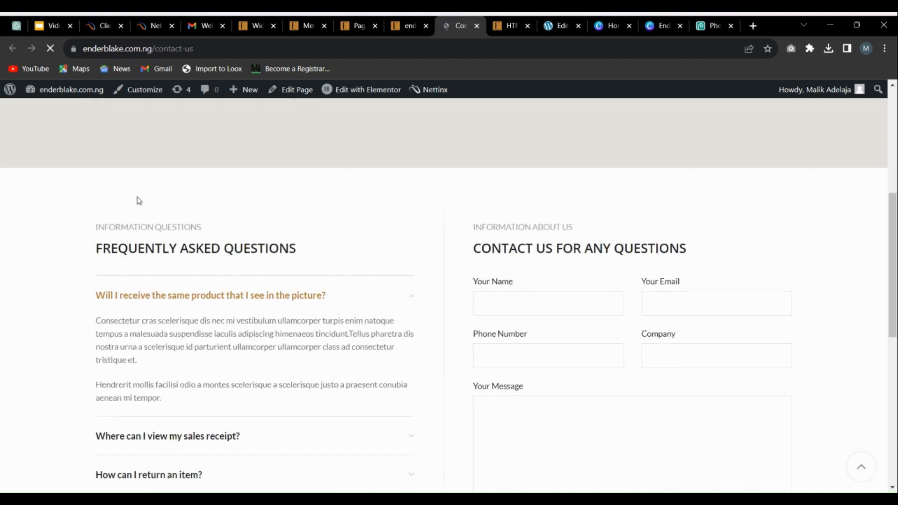
pyautogui.scroll(-8, 196, 248)
pyautogui.scroll(10, 303, 255)
pyautogui.scroll(3, 302, 255)
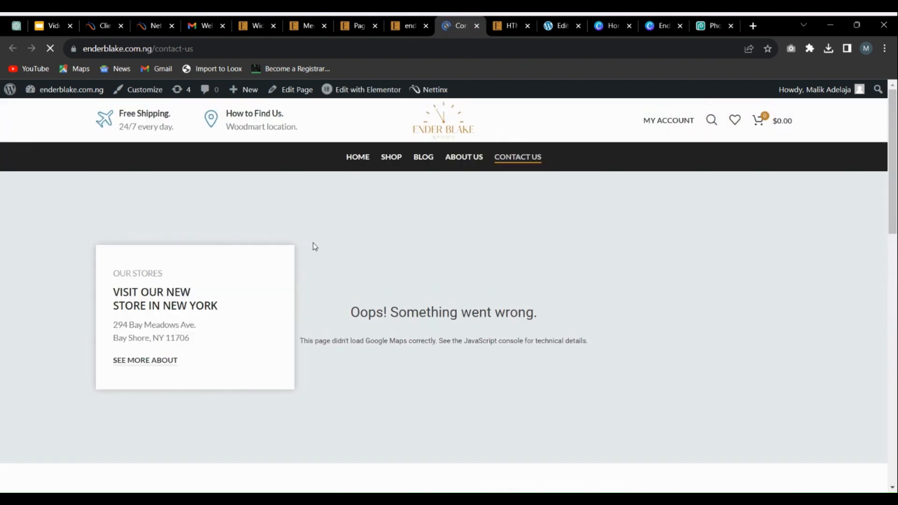
# Step: Open the About us link from the homepage's Quick Links column in a new tab and close the Contact us tab
pyautogui.click(421, 20)
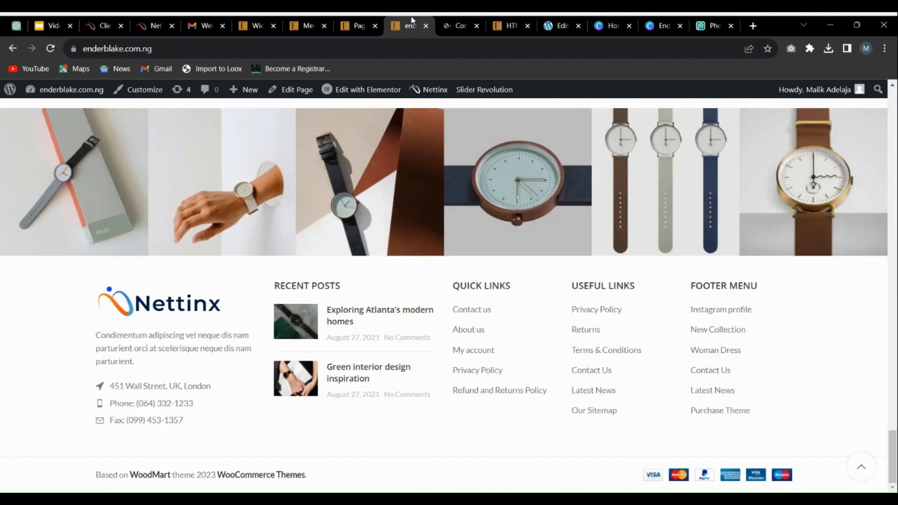
pyautogui.rightClick(473, 330)
pyautogui.click(485, 334)
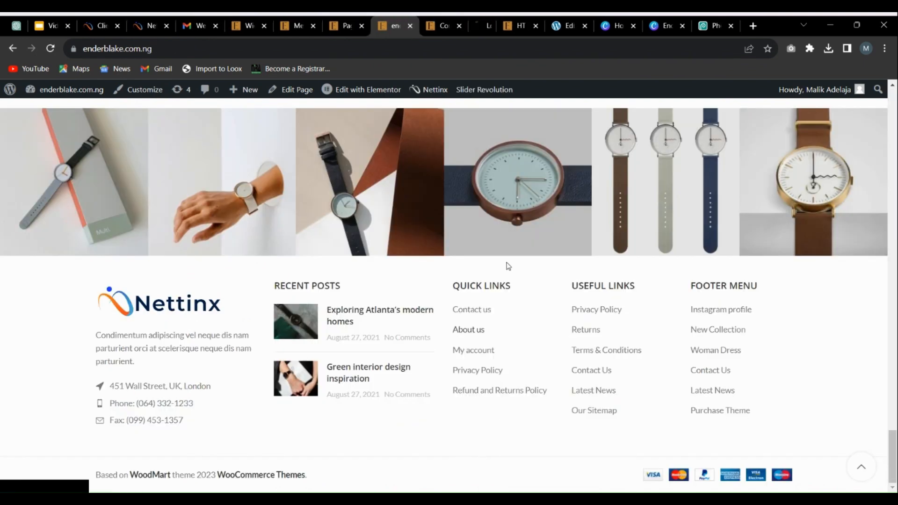
pyautogui.click(428, 24)
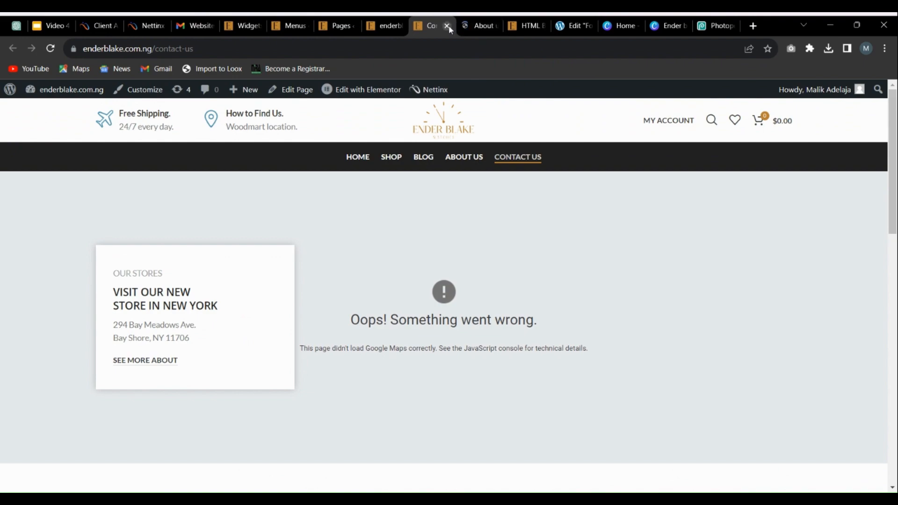
pyautogui.click(447, 26)
# Step: Review the live About us page from its introduction and team section down to the footer
pyautogui.scroll(-3, 461, 280)
pyautogui.scroll(-12, 461, 280)
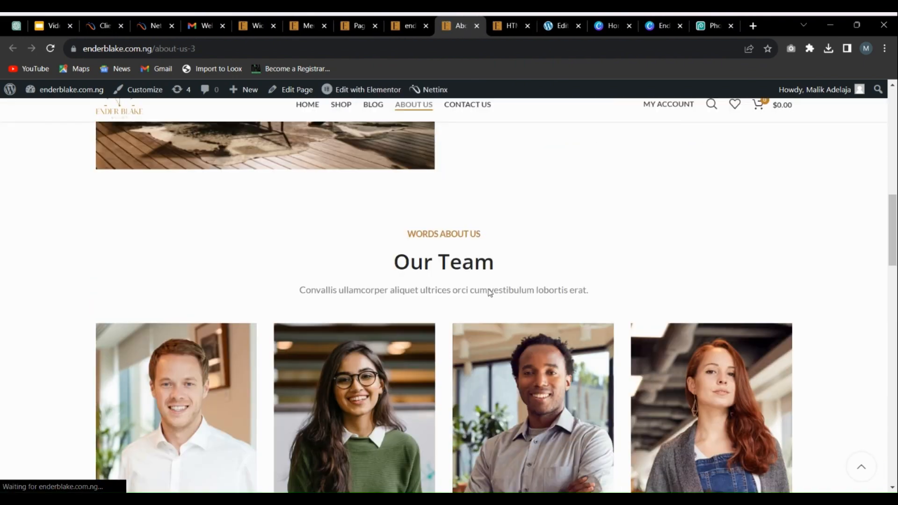
pyautogui.scroll(9, 493, 285)
pyautogui.scroll(5, 468, 295)
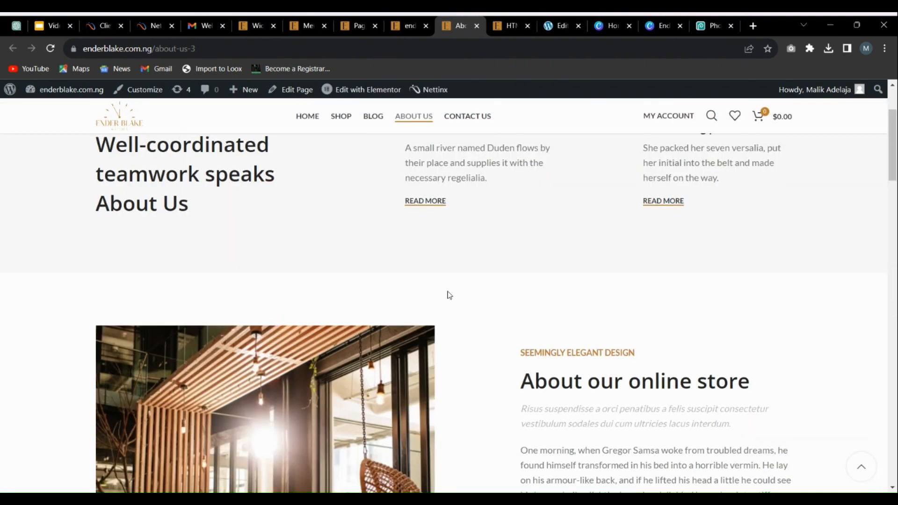
pyautogui.scroll(-16, 447, 294)
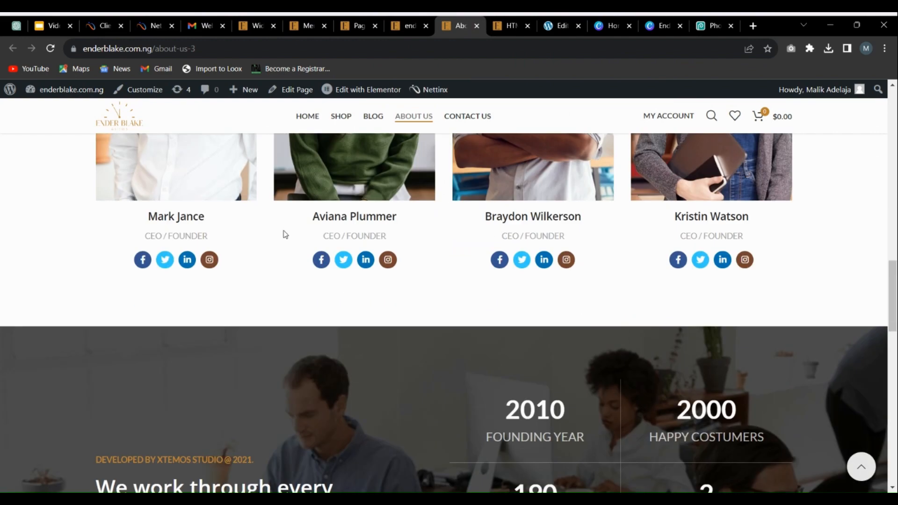
pyautogui.scroll(-5, 474, 208)
pyautogui.scroll(5, 682, 243)
pyautogui.scroll(5, 125, 221)
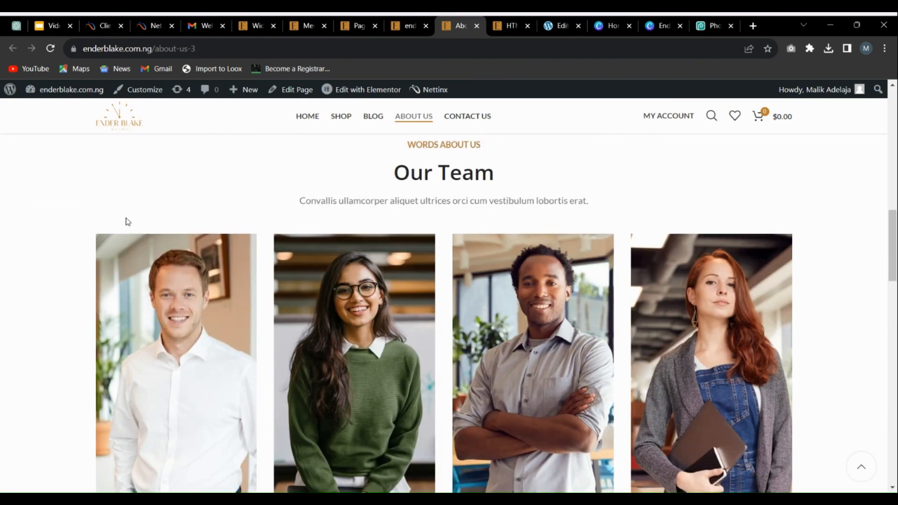
pyautogui.scroll(-14, 155, 302)
pyautogui.scroll(-5, 155, 302)
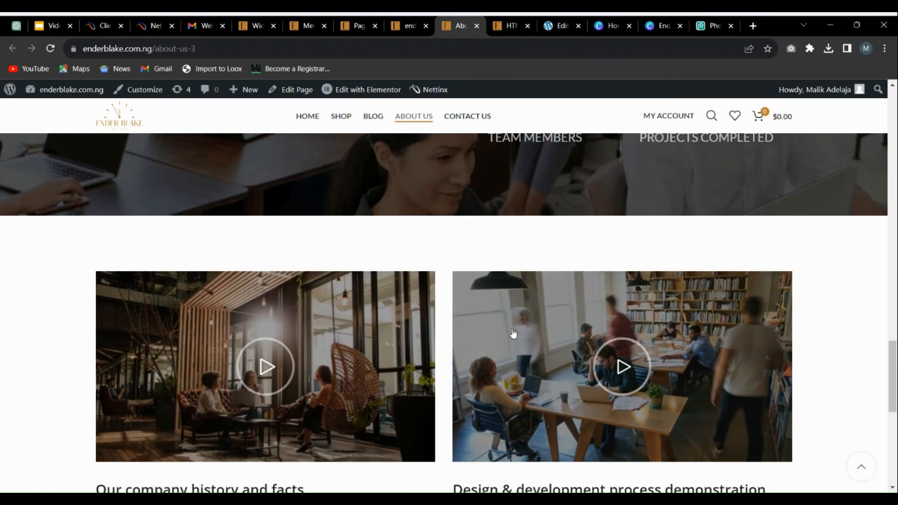
pyautogui.scroll(-3, 274, 254)
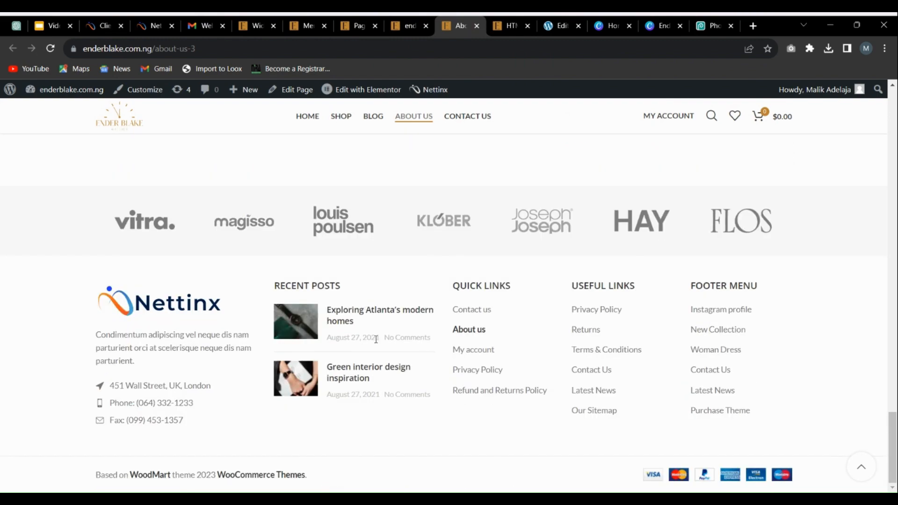
# Step: Return to the live homepage and open the Privacy Policy link from the Quick Links column in a new tab
pyautogui.scroll(20, 387, 347)
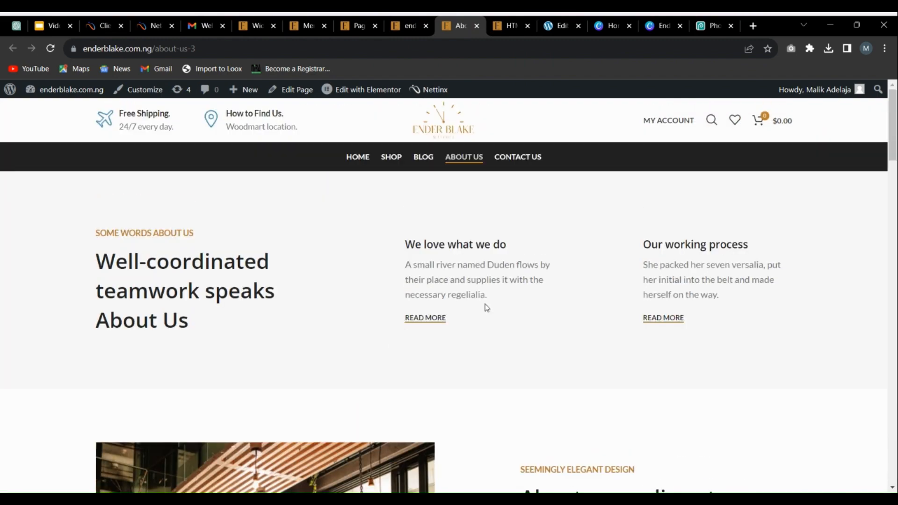
pyautogui.click(410, 21)
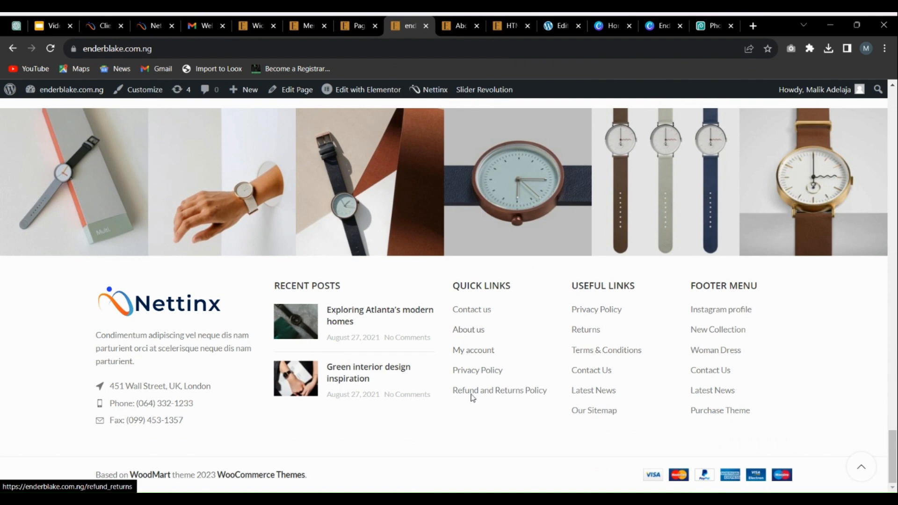
pyautogui.rightClick(482, 371)
pyautogui.click(495, 230)
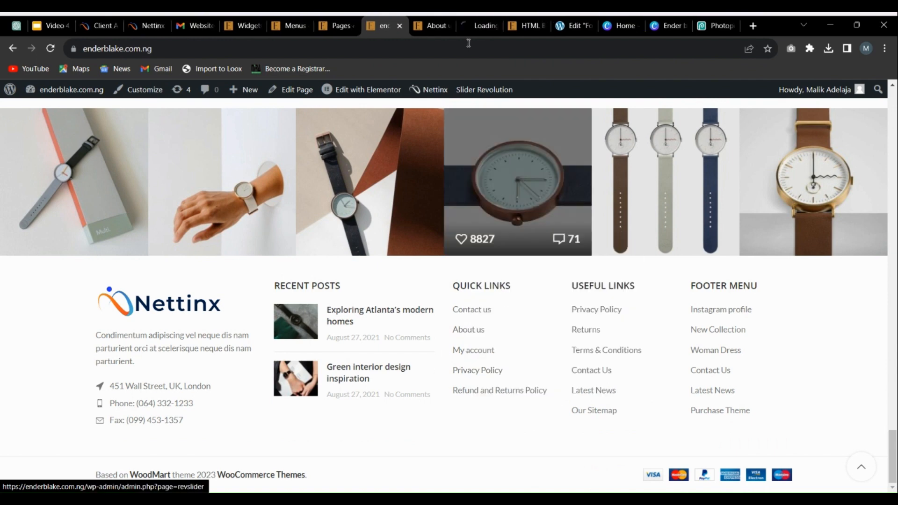
pyautogui.click(468, 24)
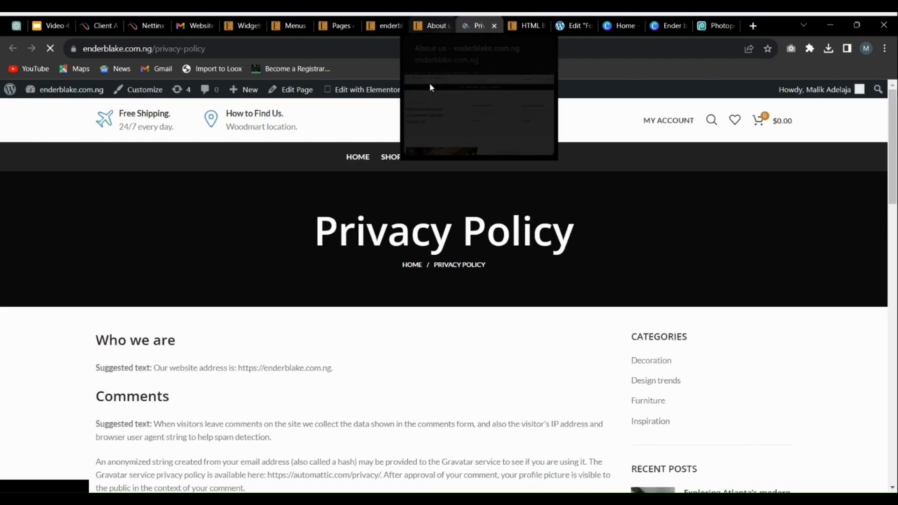
# Step: Review the live Privacy Policy page from its title and suggested text sections down to the footer
pyautogui.scroll(-14, 217, 278)
pyautogui.scroll(14, 485, 309)
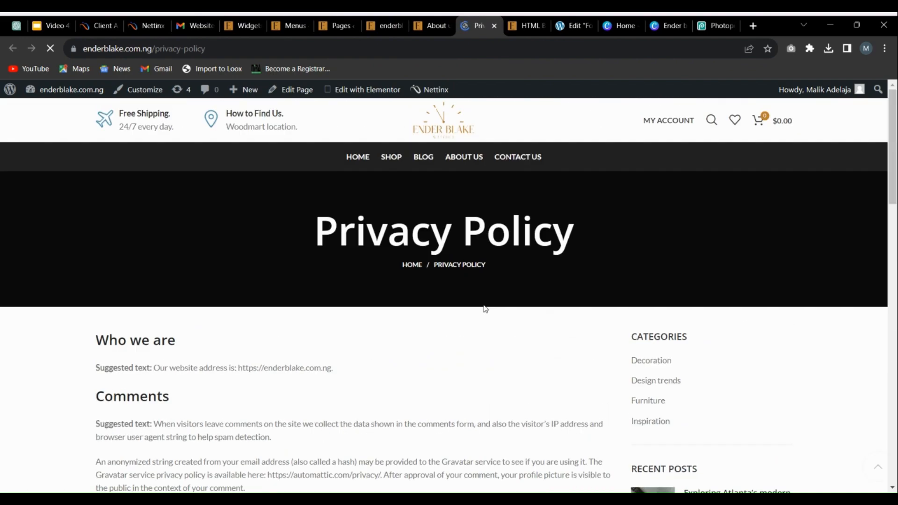
pyautogui.scroll(-5, 484, 308)
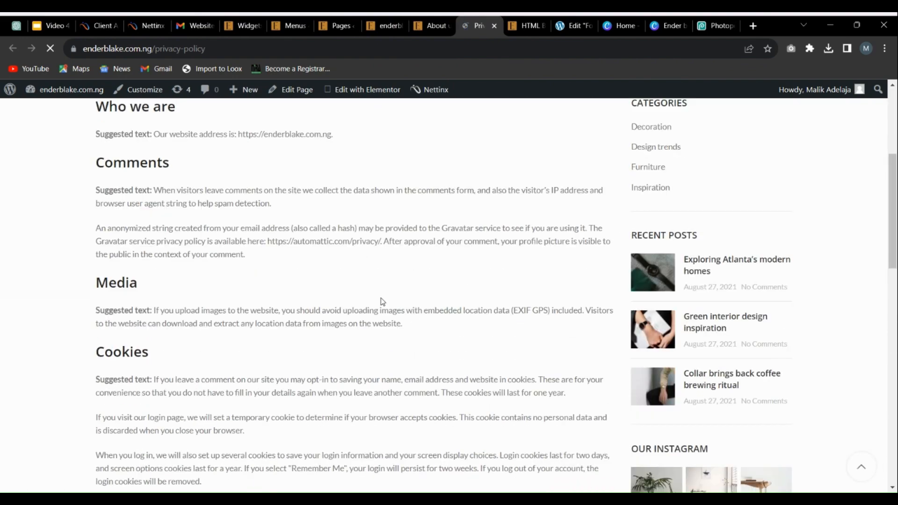
pyautogui.scroll(-15, 382, 302)
pyautogui.scroll(6, 284, 252)
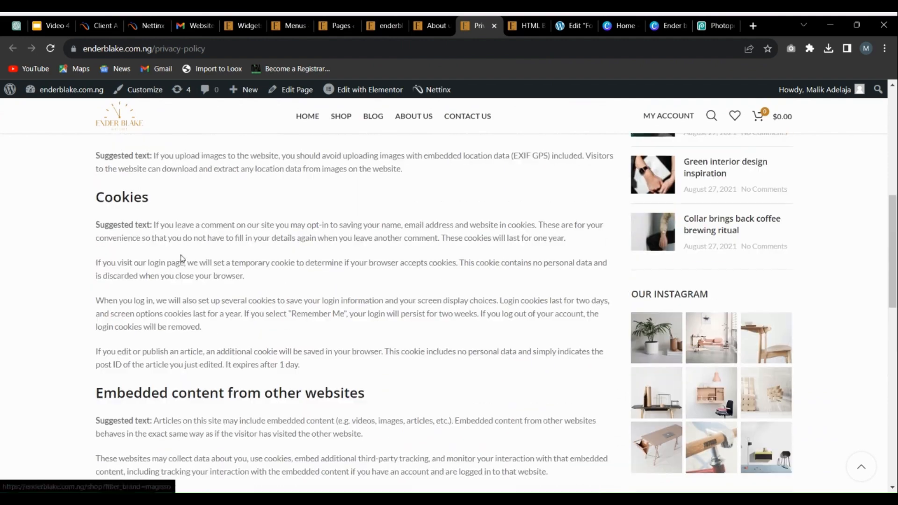
pyautogui.scroll(6, 168, 253)
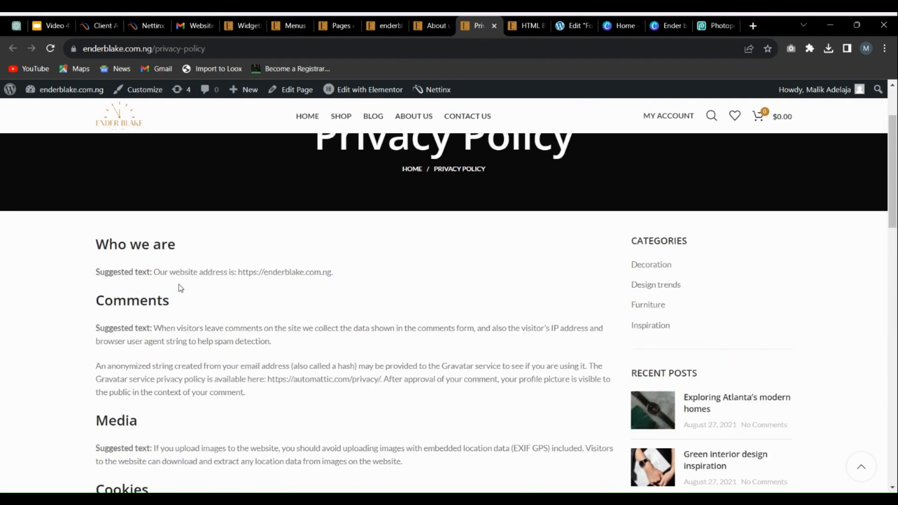
pyautogui.scroll(-10, 457, 344)
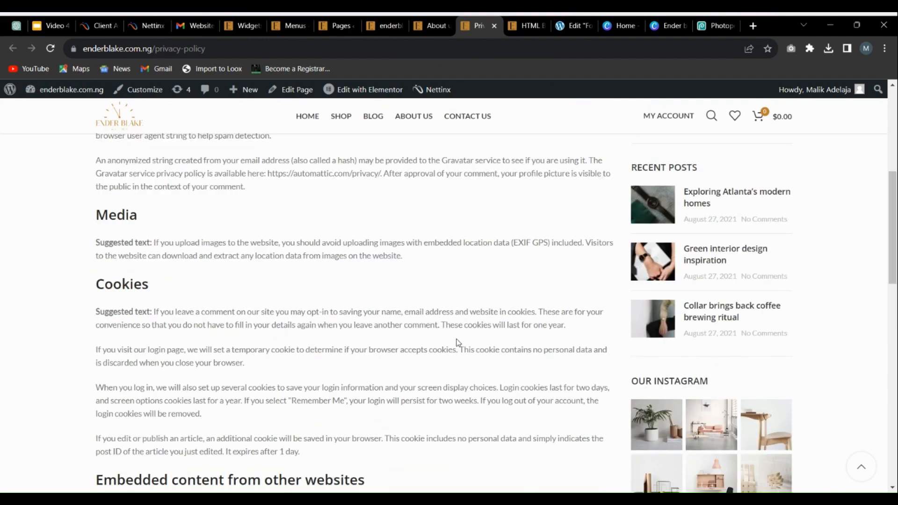
pyautogui.scroll(10, 164, 328)
pyautogui.scroll(4, 164, 329)
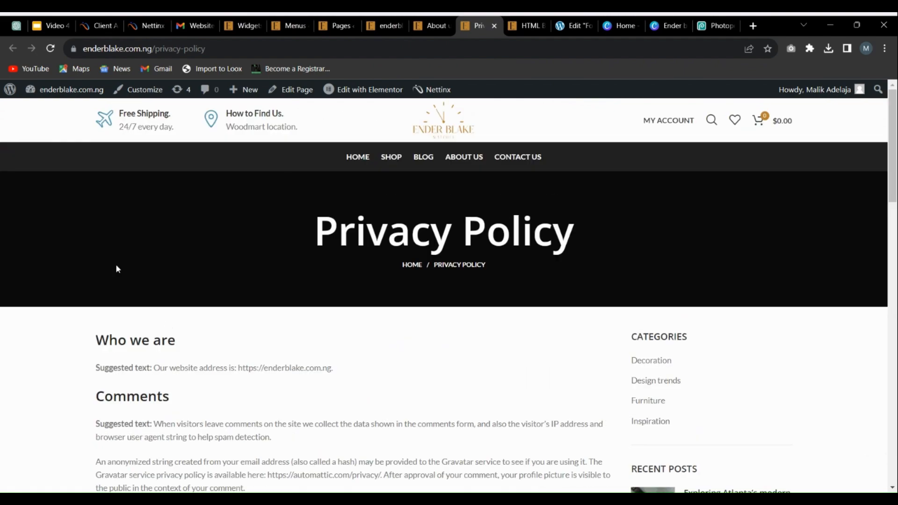
pyautogui.scroll(-5, 296, 340)
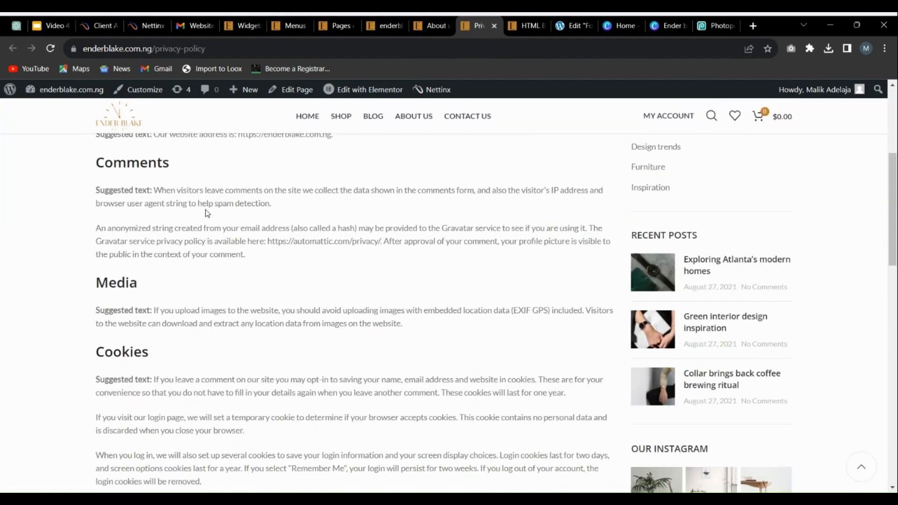
pyautogui.scroll(5, 315, 211)
pyautogui.scroll(-6, 314, 255)
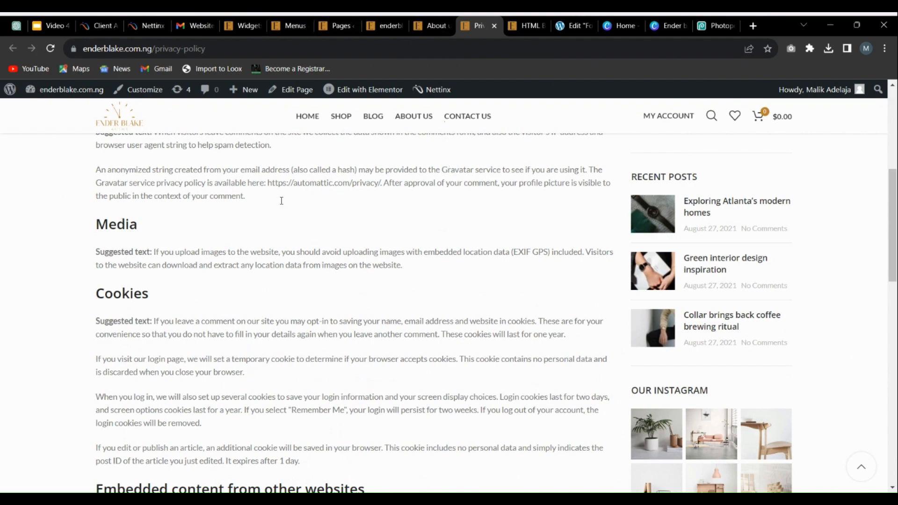
pyautogui.scroll(-10, 413, 328)
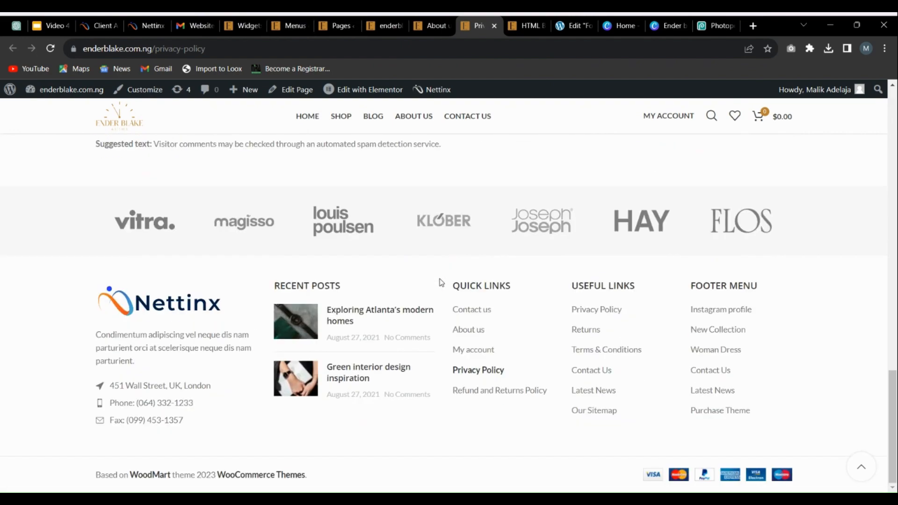
pyautogui.scroll(8, 439, 280)
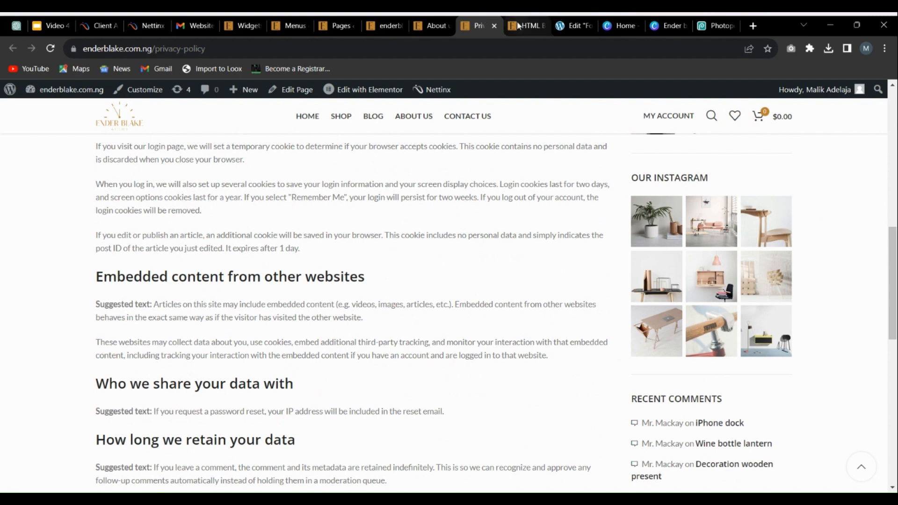
# Step: Close the Privacy Policy, About us and HTML Blocks tabs, check the Pages list and return to the live homepage's footer
pyautogui.click(494, 25)
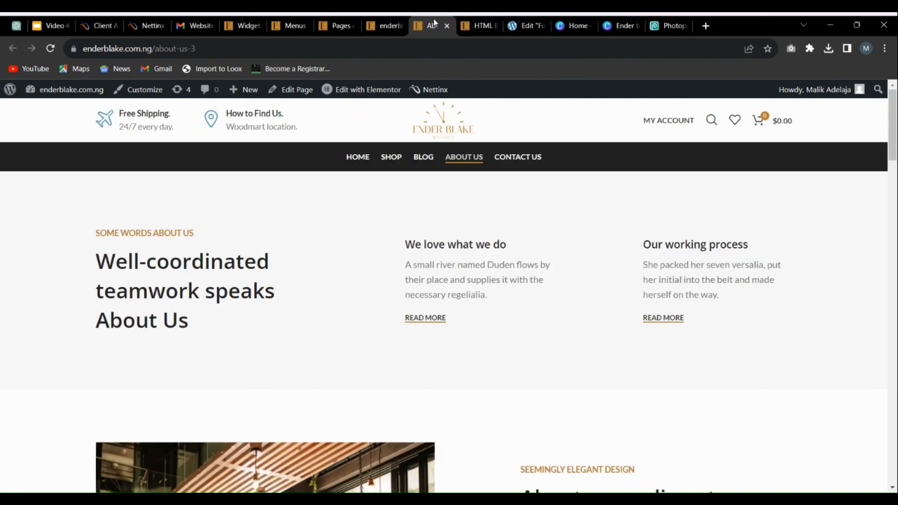
pyautogui.click(447, 26)
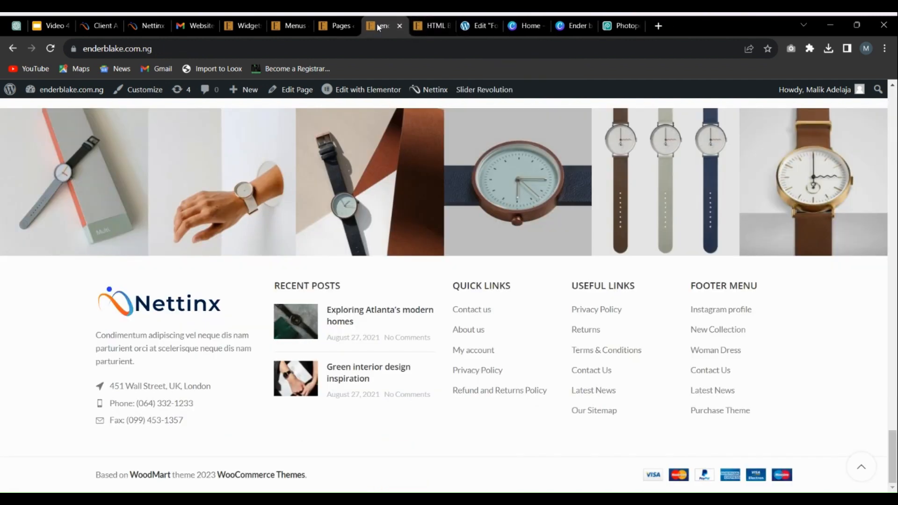
pyautogui.click(433, 23)
pyautogui.click(447, 25)
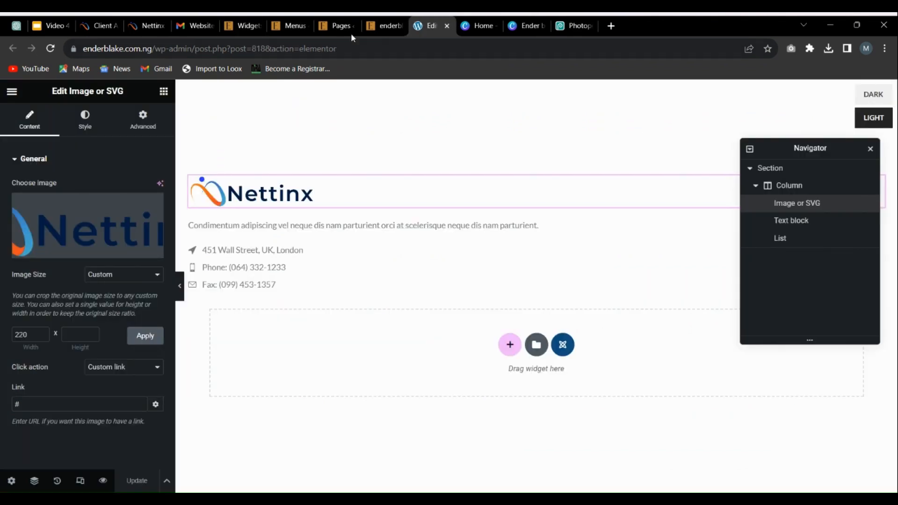
pyautogui.click(387, 24)
pyautogui.click(337, 21)
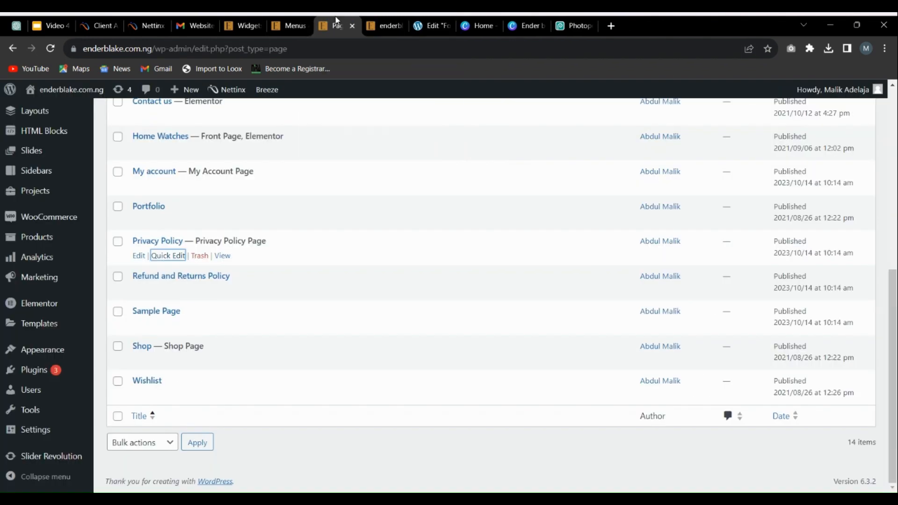
pyautogui.click(382, 24)
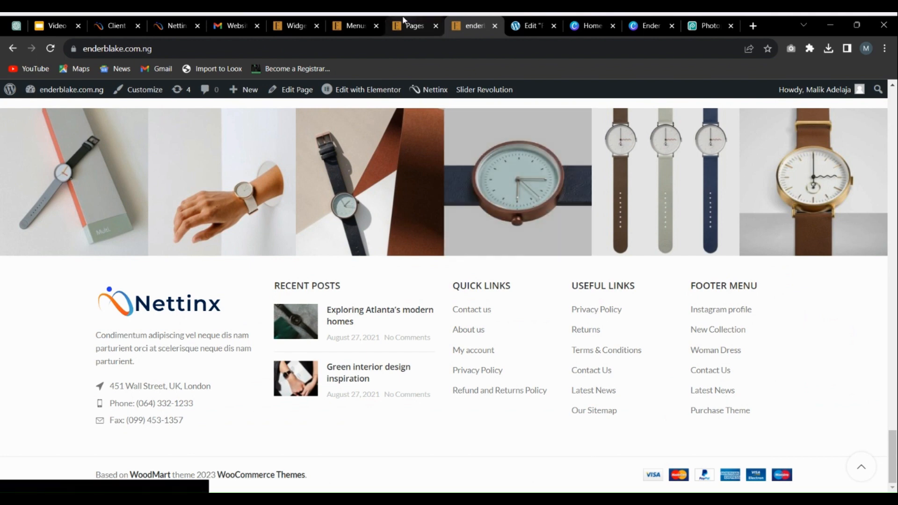
# Step: On the Widgets page, retitle the Footer Column 4 navigation menu widget "CUSTOMER SERVUCE" and update the widgets
pyautogui.click(410, 26)
pyautogui.click(354, 20)
pyautogui.click(302, 21)
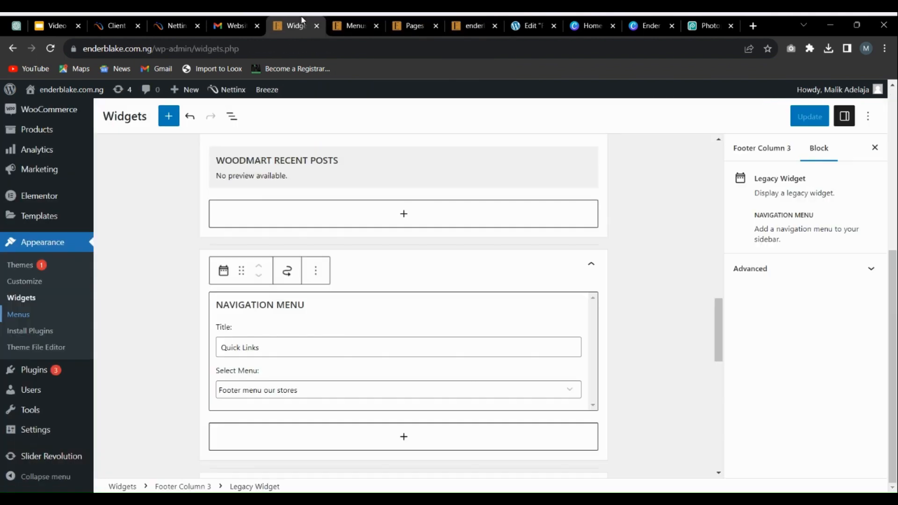
pyautogui.scroll(-5, 301, 295)
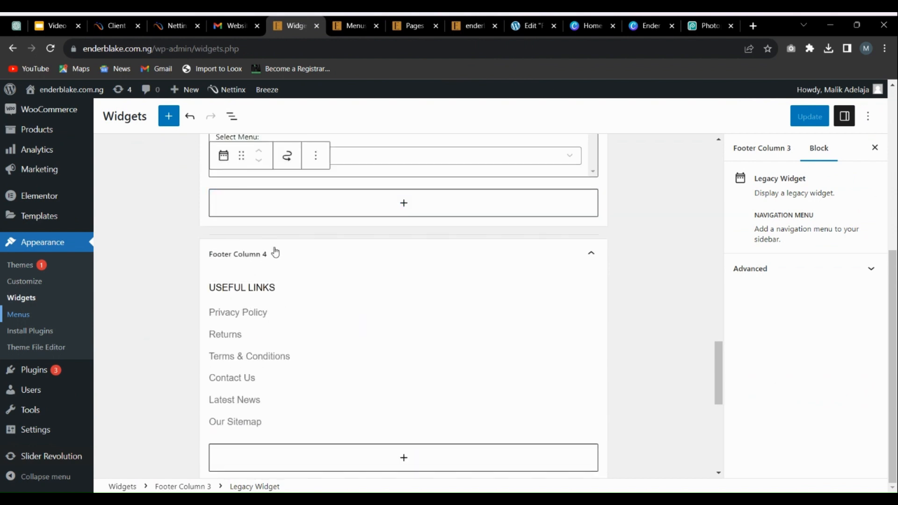
pyautogui.click(358, 302)
pyautogui.scroll(-3, 364, 302)
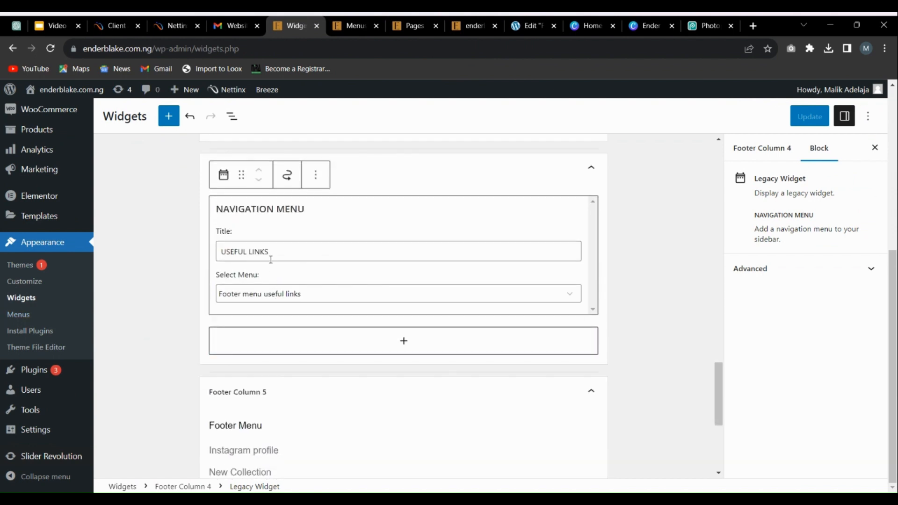
pyautogui.tripleClick(270, 248)
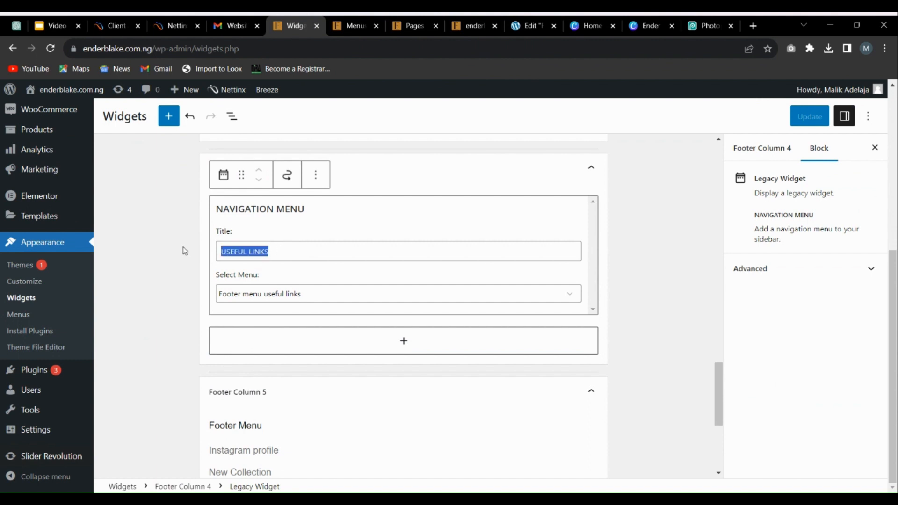
pyautogui.write('CUS')
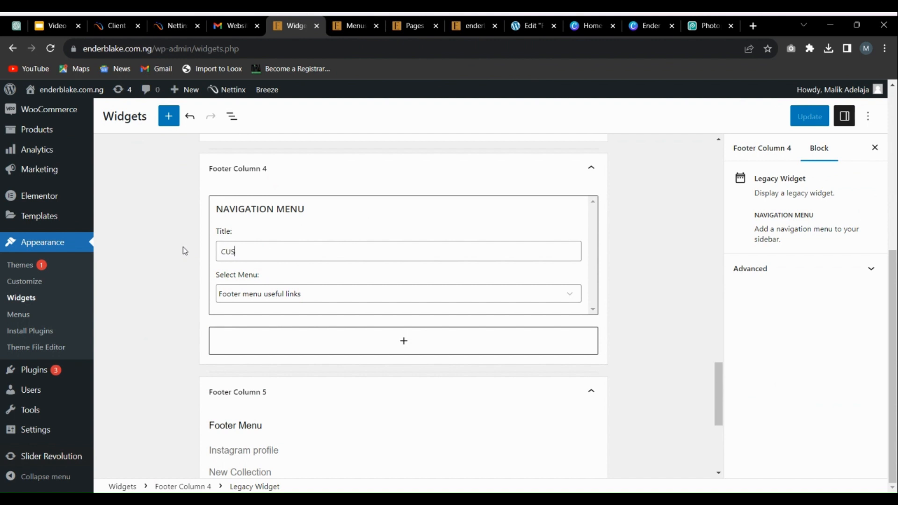
pyautogui.write('TOMER SERVUCE')
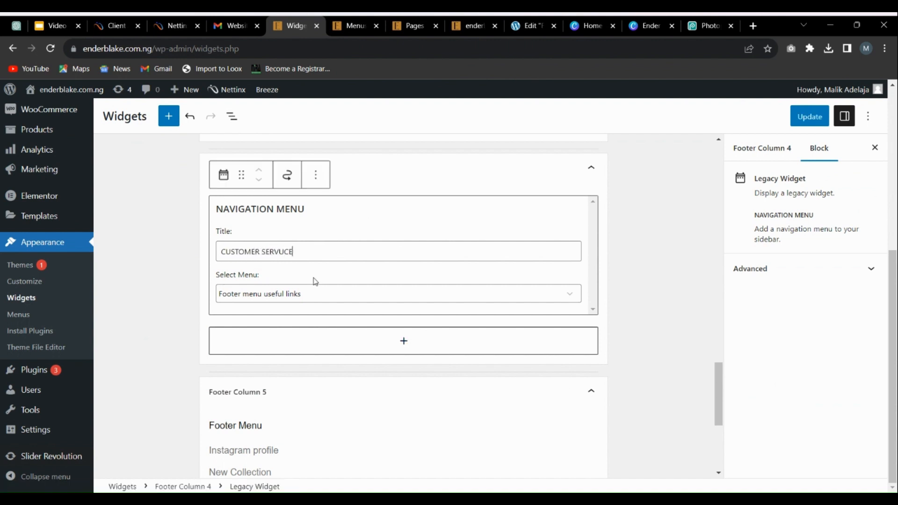
pyautogui.click(809, 117)
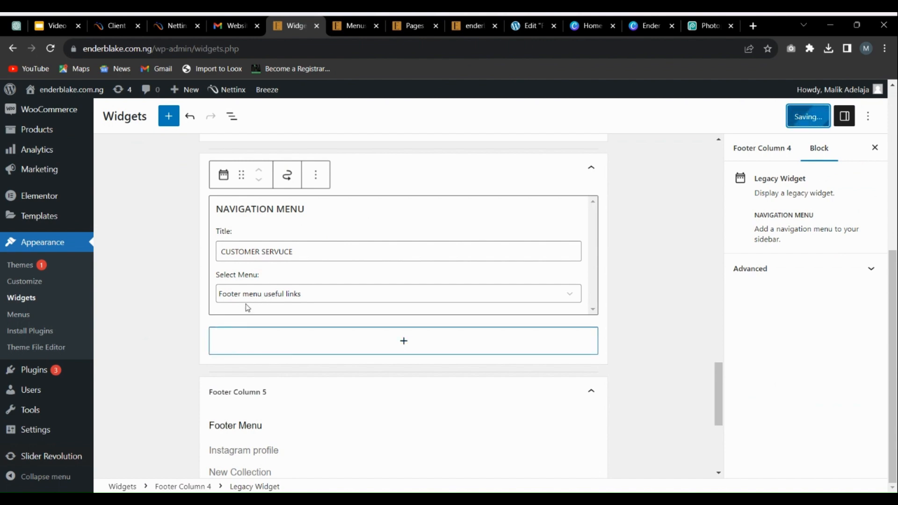
# Step: Load "Footer menu useful links" for editing on the Menus page, leaving the current menu without saving, and look over its items
pyautogui.click(356, 26)
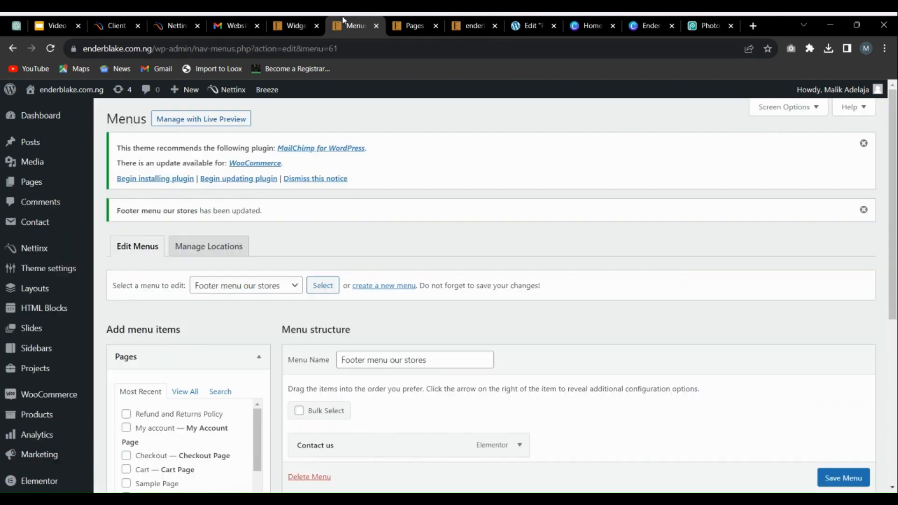
pyautogui.click(231, 287)
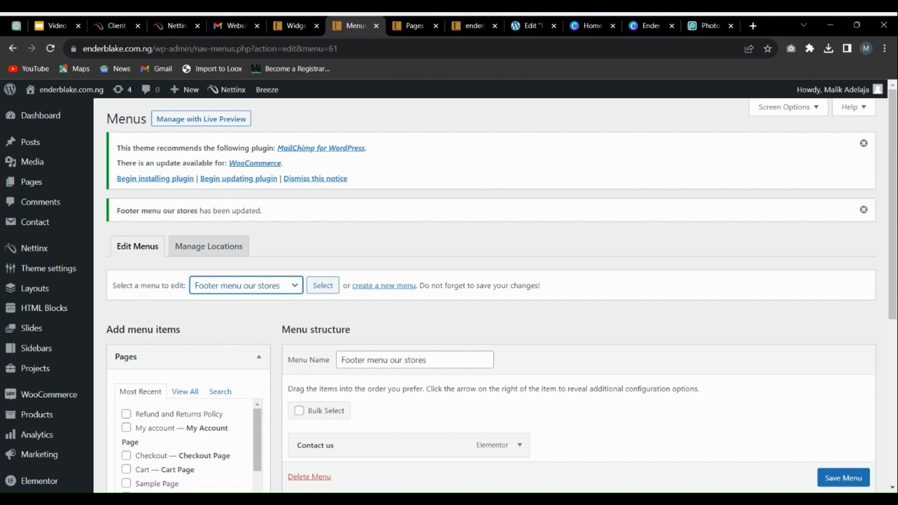
pyautogui.click(277, 328)
pyautogui.click(322, 287)
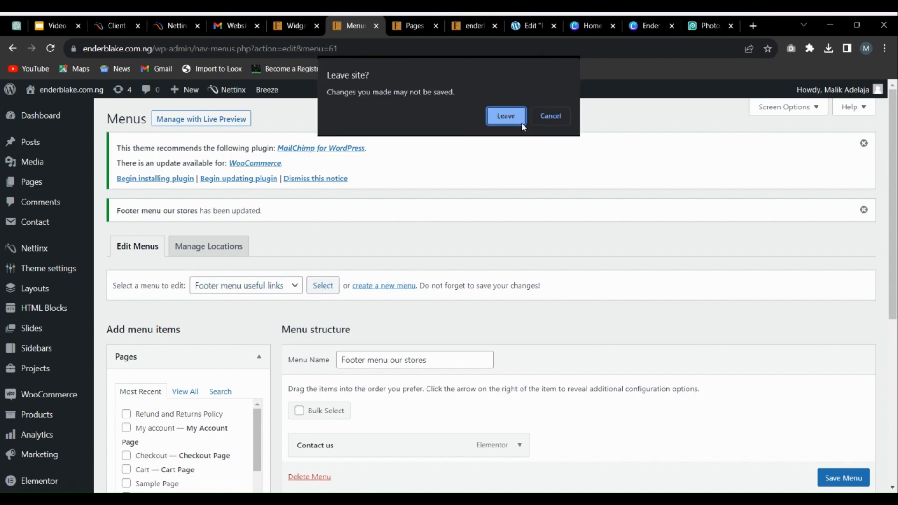
pyautogui.click(522, 126)
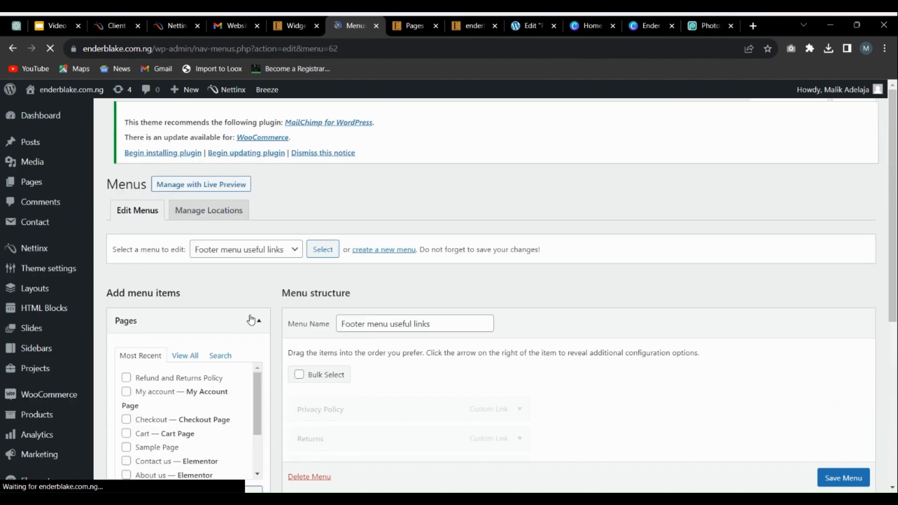
pyautogui.scroll(-5, 198, 361)
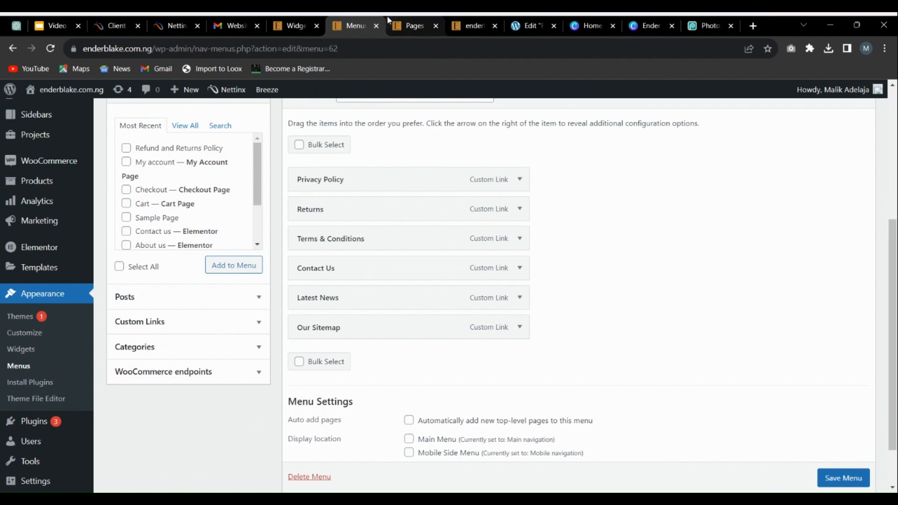
# Step: Switch to the Google Slides presentation and point out the "Edit the Header & Footer Section" bullet on slide 6
pyautogui.click(414, 26)
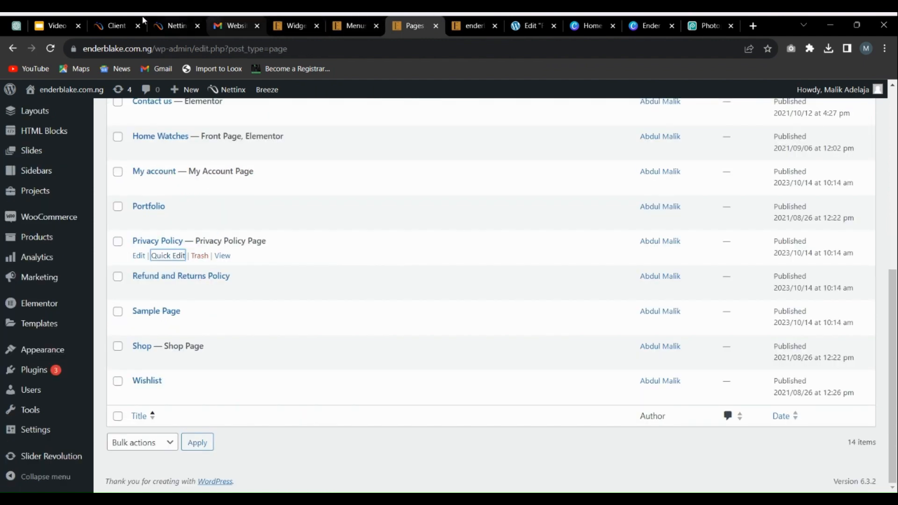
pyautogui.click(60, 24)
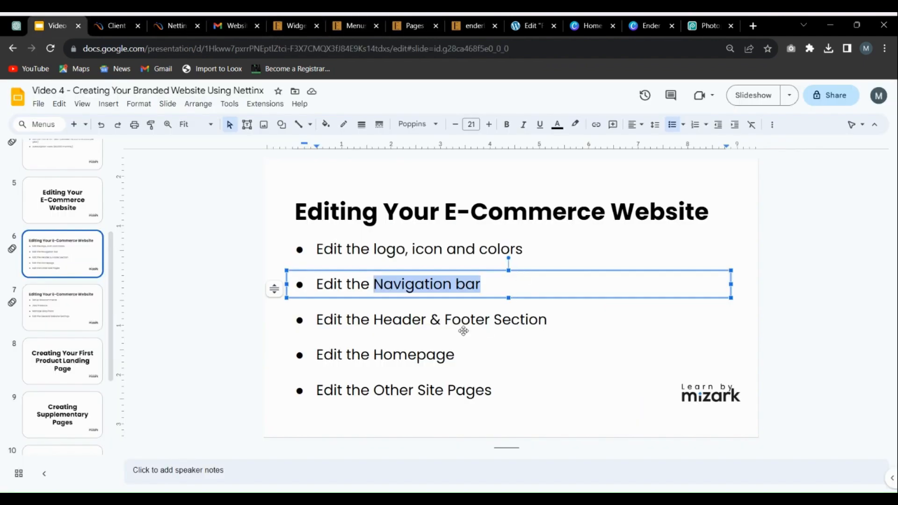
pyautogui.click(602, 247)
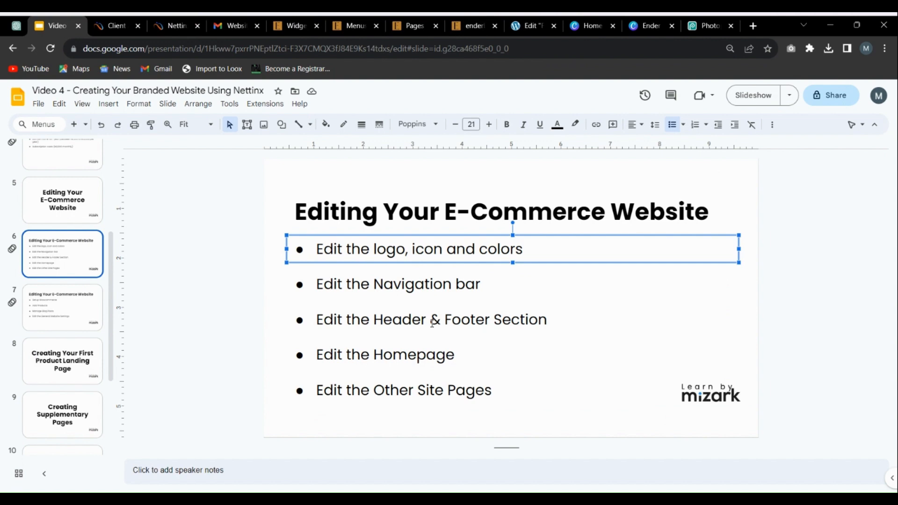
pyautogui.click(463, 323)
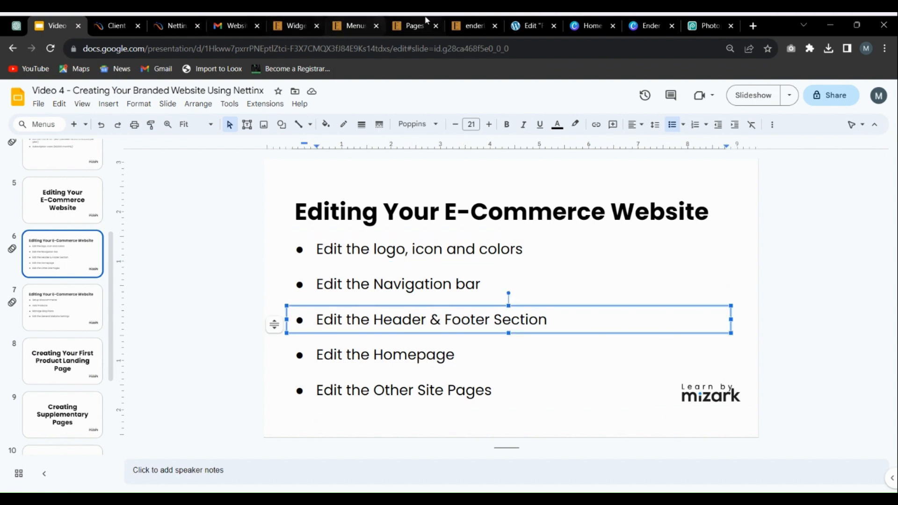
# Step: Return to the live Ender Blake homepage and look over its header section
pyautogui.click(461, 20)
pyautogui.scroll(20, 396, 201)
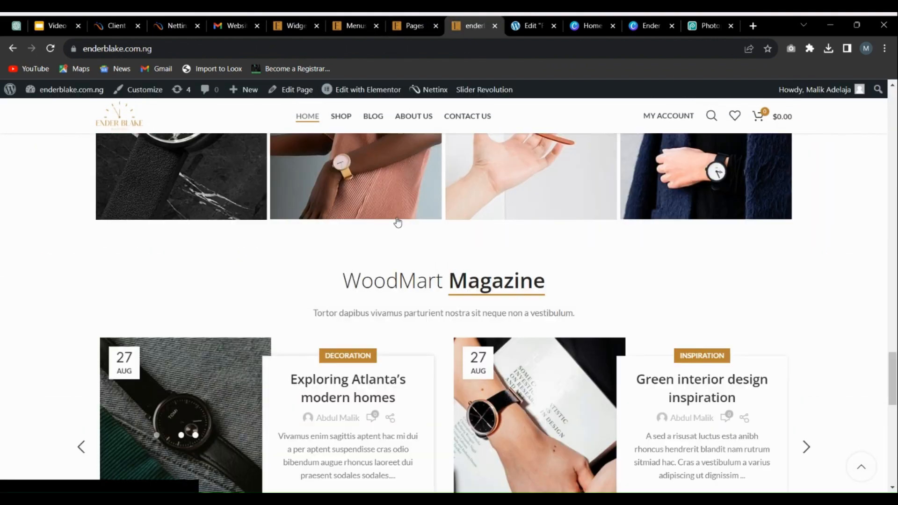
pyautogui.scroll(10, 374, 203)
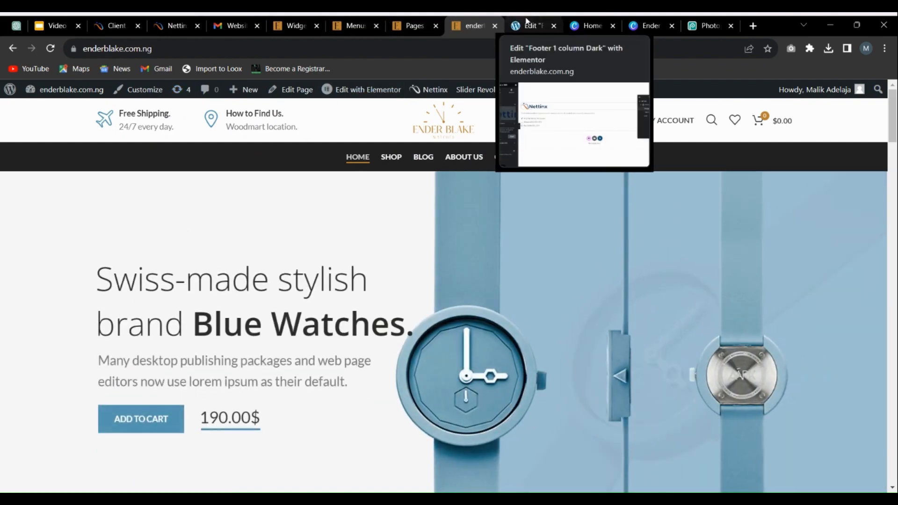
# Step: Close the Pages and Menus browser tabs of the WordPress admin
pyautogui.click(420, 18)
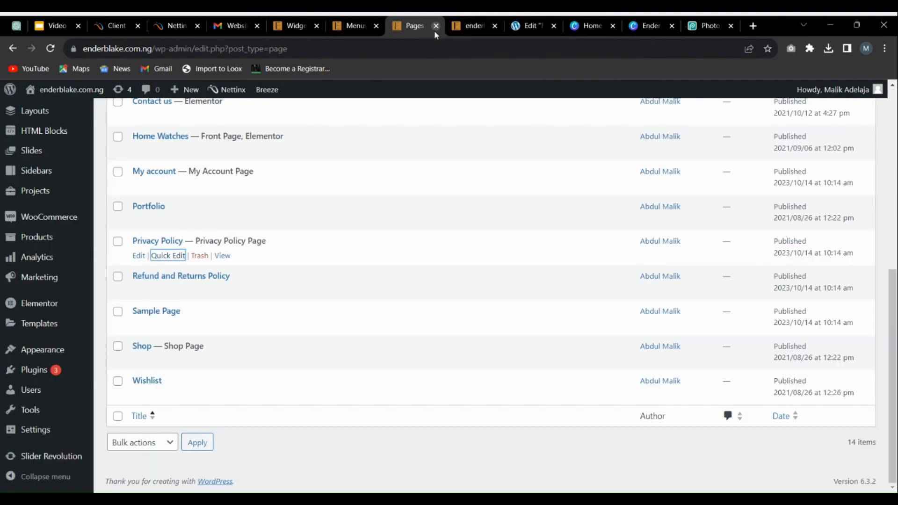
pyautogui.click(435, 27)
pyautogui.click(376, 27)
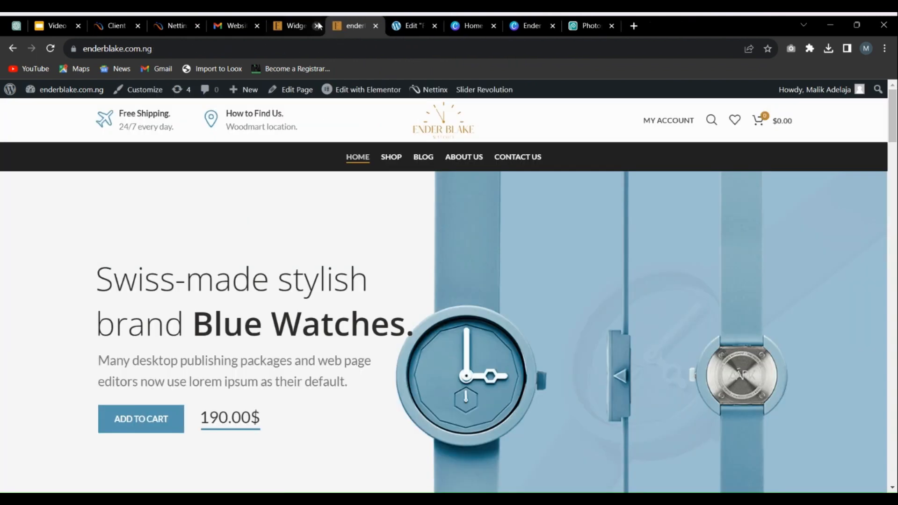
# Step: From the WordPress admin's Widgets page, go to the Nettinx Header builder and open the "Header Watches" layout for editing
pyautogui.click(304, 26)
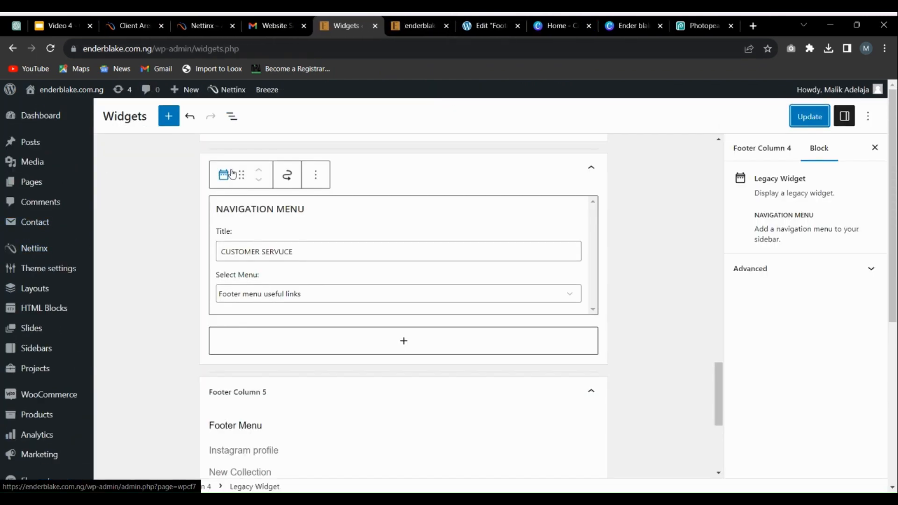
pyautogui.scroll(15, 253, 187)
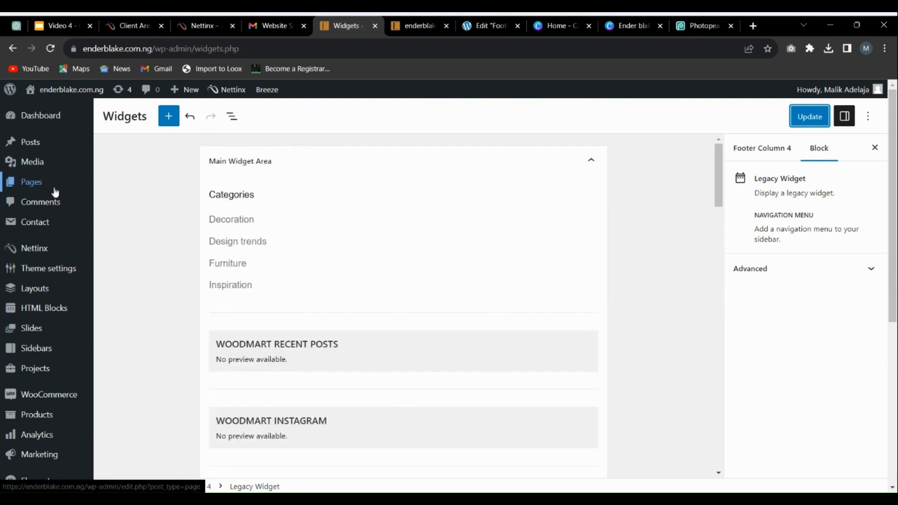
pyautogui.click(32, 258)
pyautogui.click(506, 117)
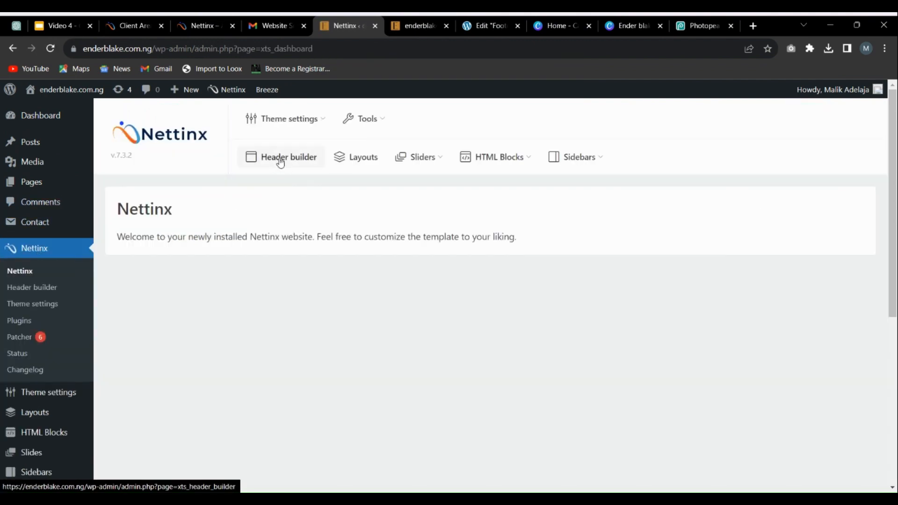
pyautogui.click(293, 160)
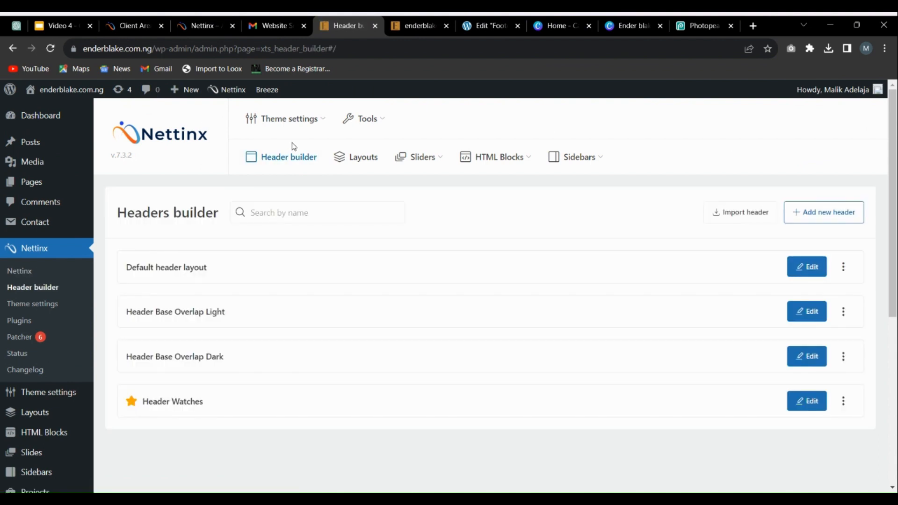
pyautogui.click(821, 401)
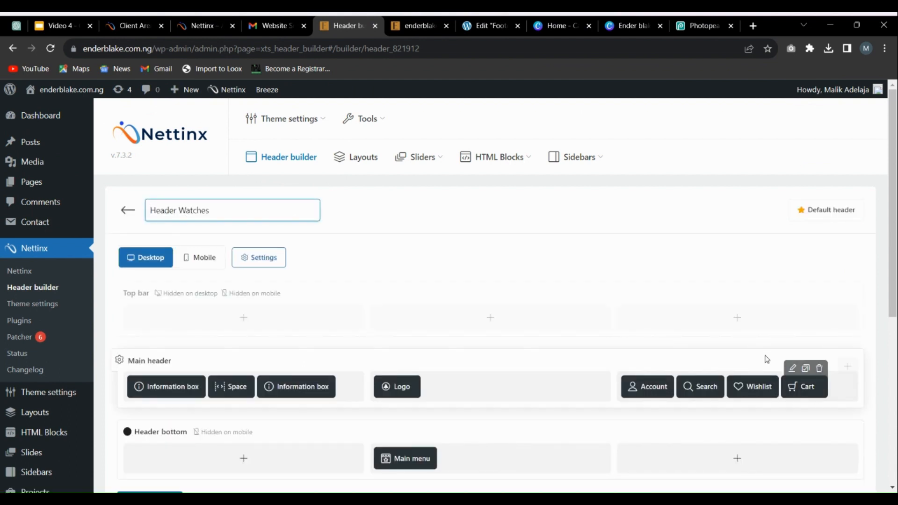
pyautogui.scroll(-3, 483, 385)
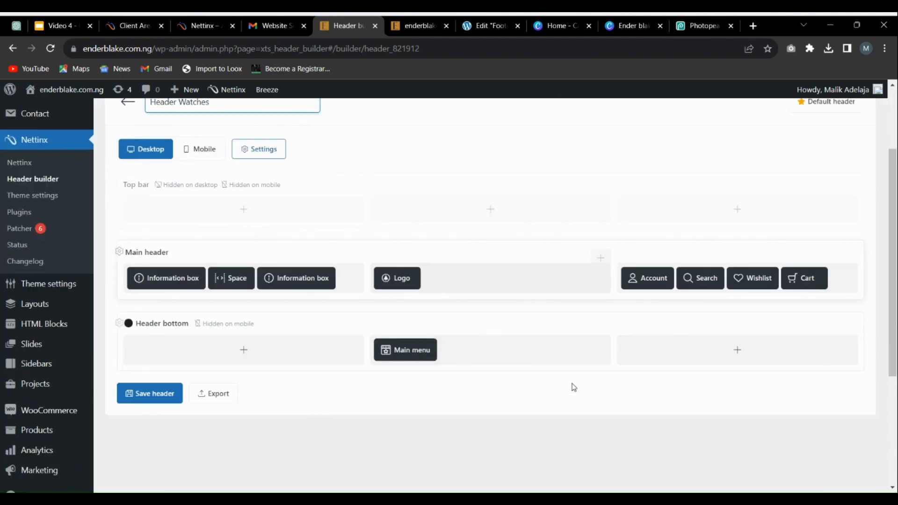
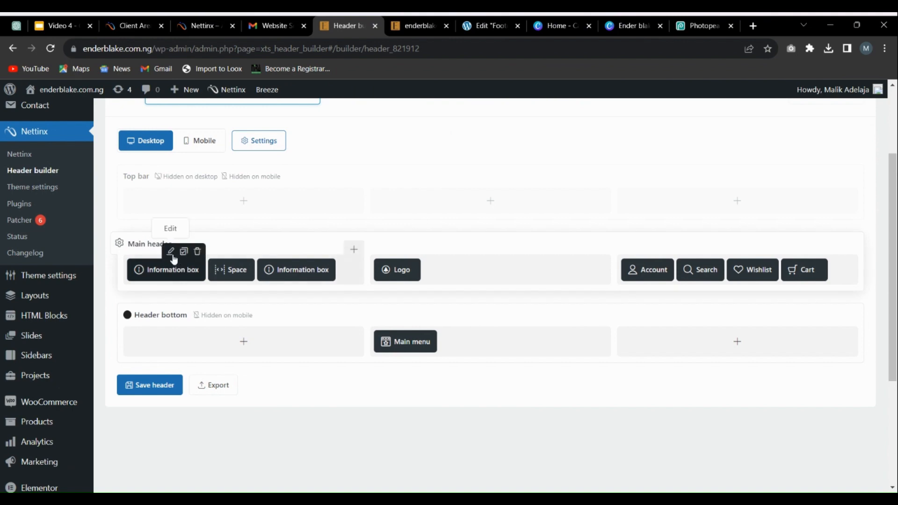
# Step: Open the settings of the first Information box in the main header and look over its icon and content options
pyautogui.click(171, 253)
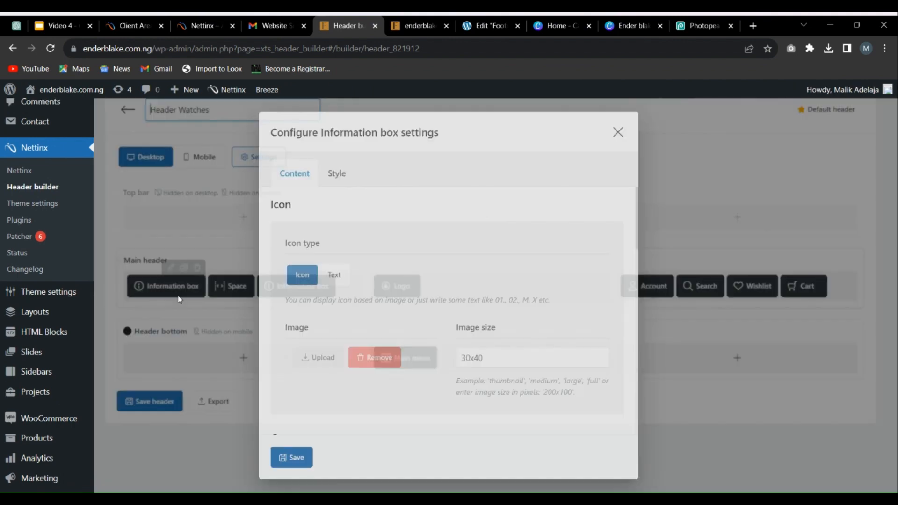
pyautogui.scroll(-3, 559, 330)
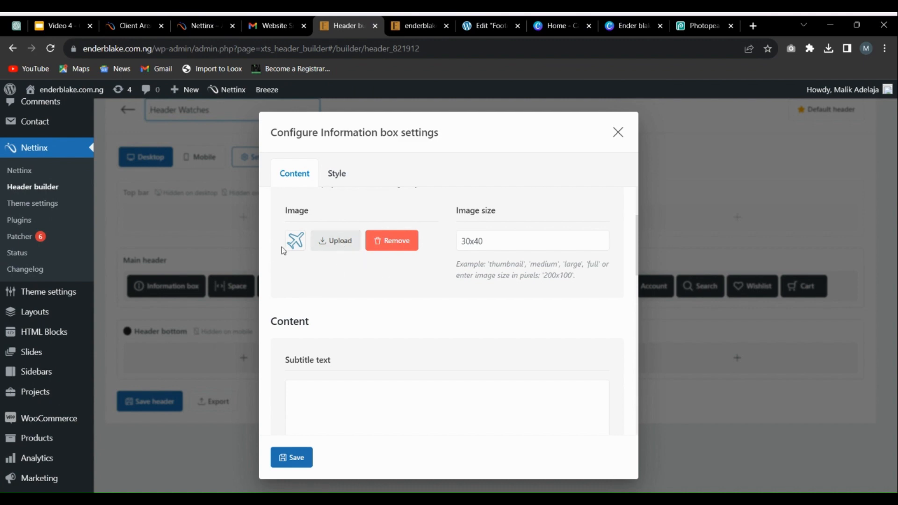
pyautogui.scroll(3, 290, 248)
pyautogui.scroll(-3, 328, 317)
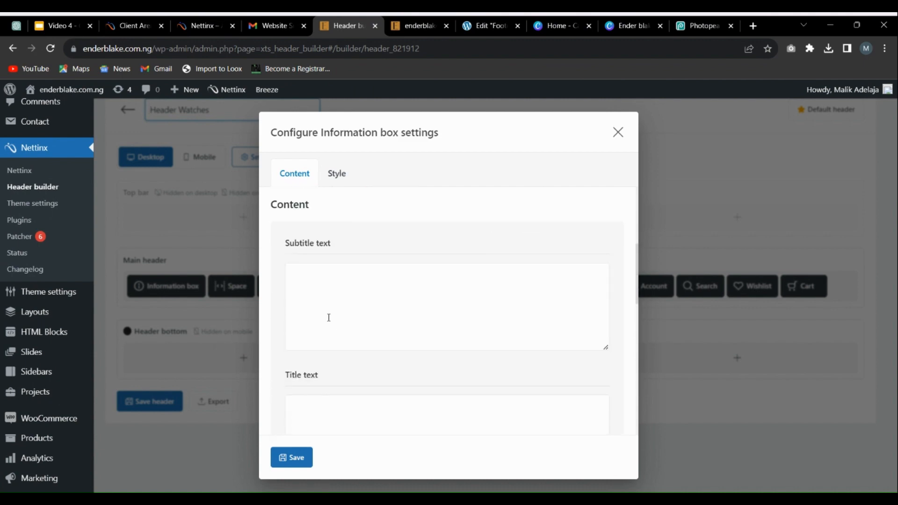
pyautogui.scroll(3, 329, 317)
# Step: Search Google for ICONIFY in a new browser tab and go from the Iconify site to its icon sets page
pyautogui.click(753, 26)
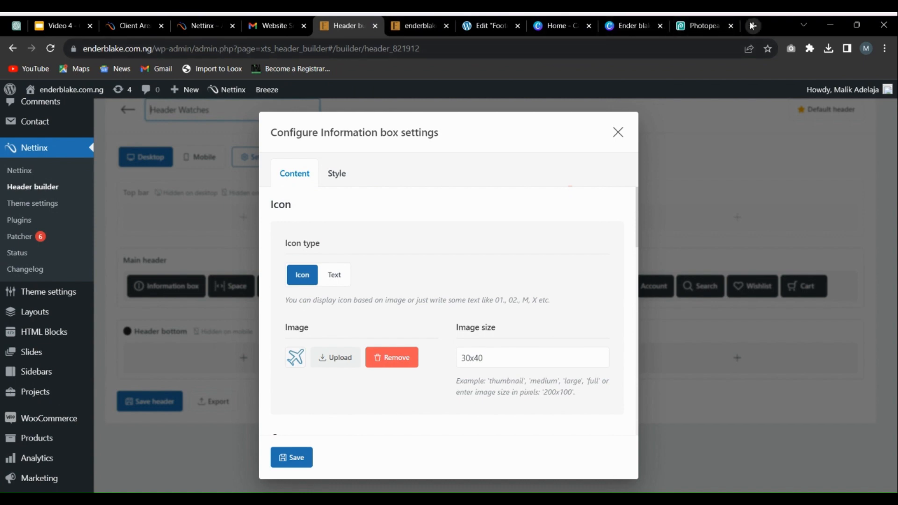
pyautogui.write('ICONIFY')
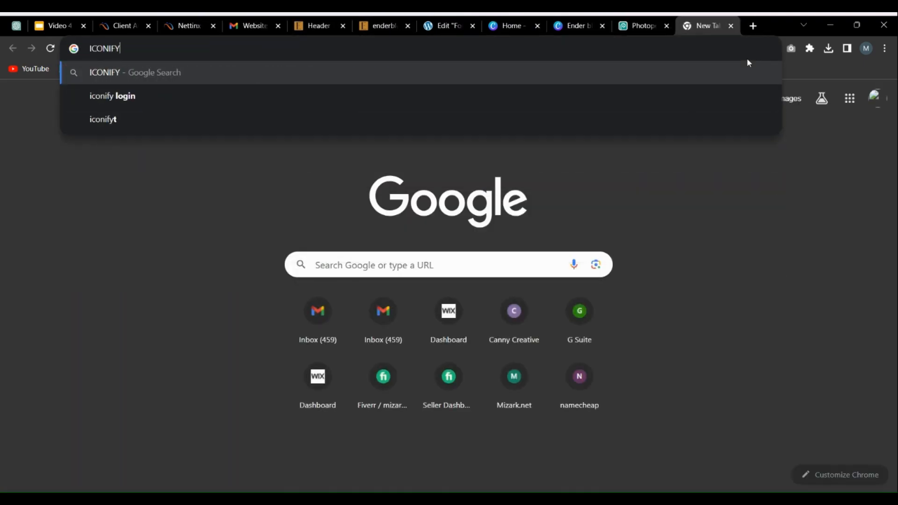
pyautogui.press('Return')
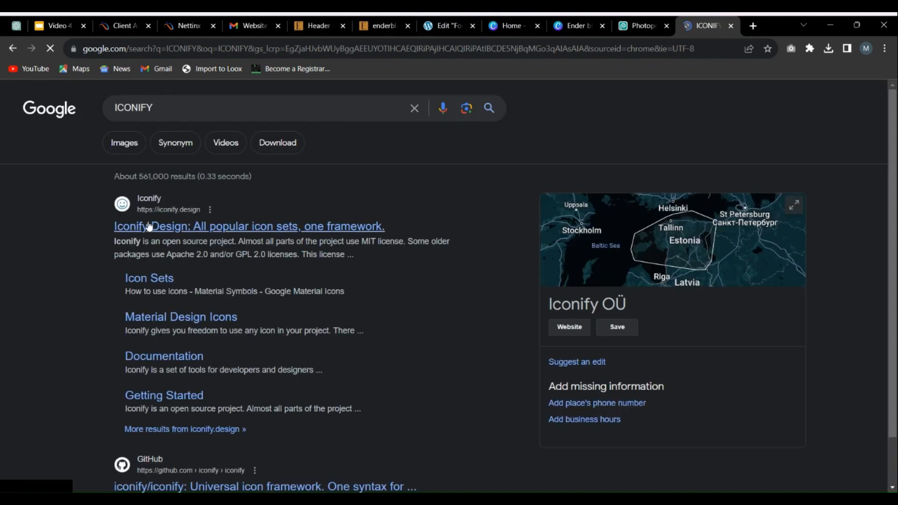
pyautogui.click(201, 226)
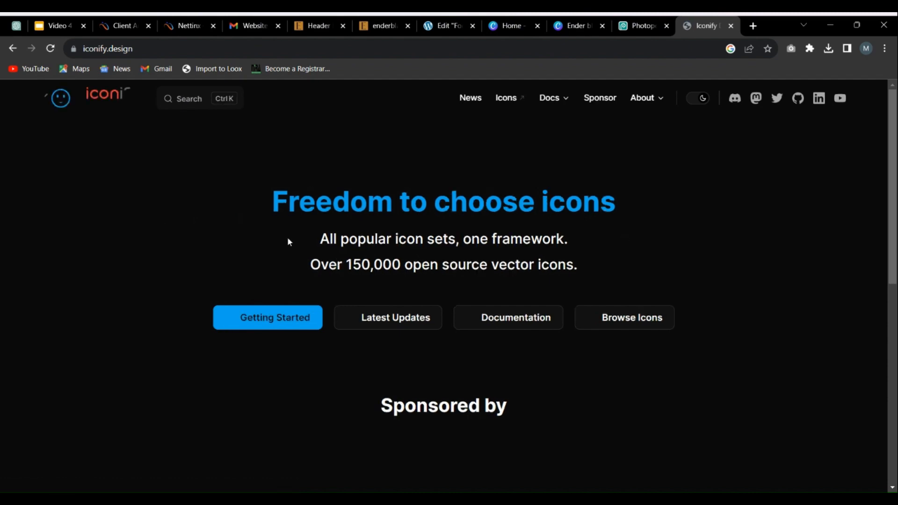
pyautogui.scroll(-6, 637, 225)
pyautogui.scroll(6, 551, 215)
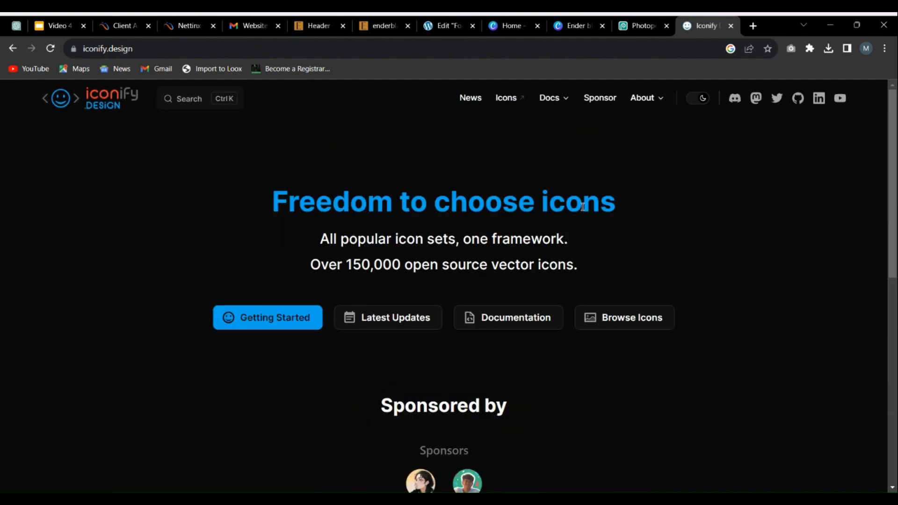
pyautogui.click(506, 98)
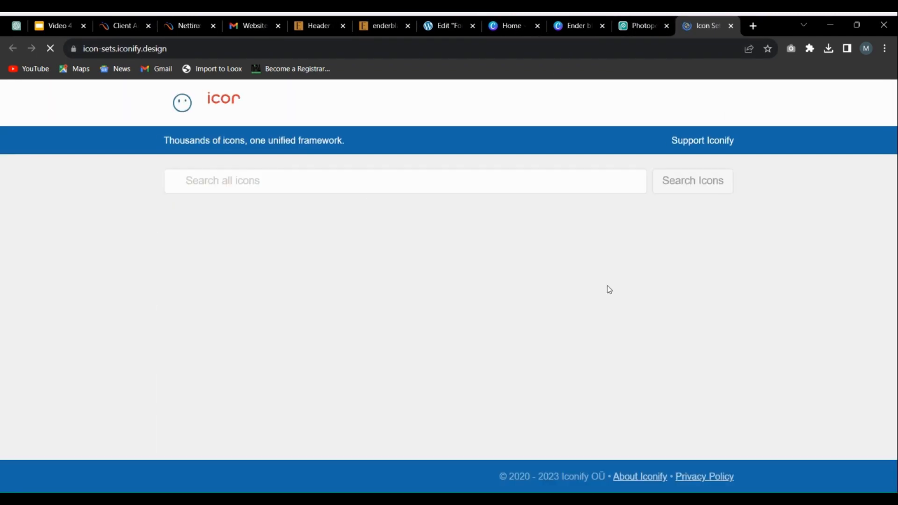
# Step: Search all Iconify icons for TRUCK and browse the matching icons
pyautogui.scroll(-1, 572, 282)
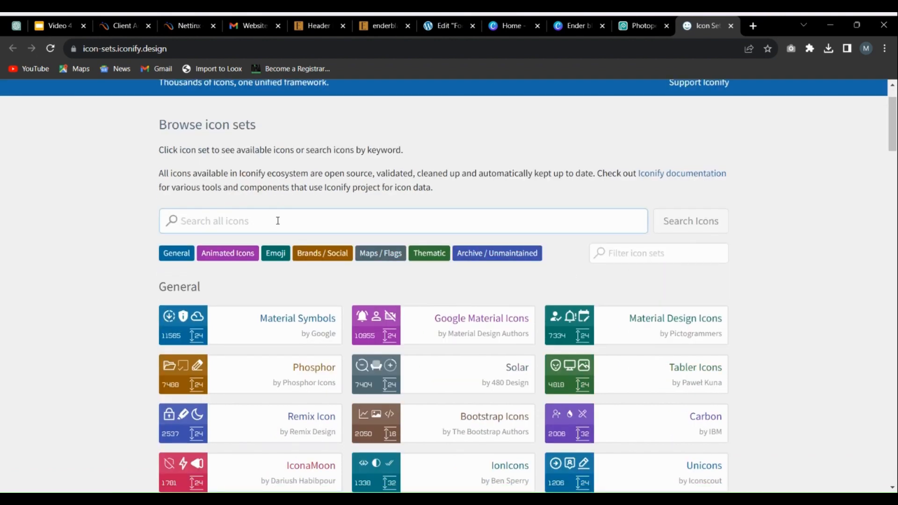
pyautogui.write('TRUCK')
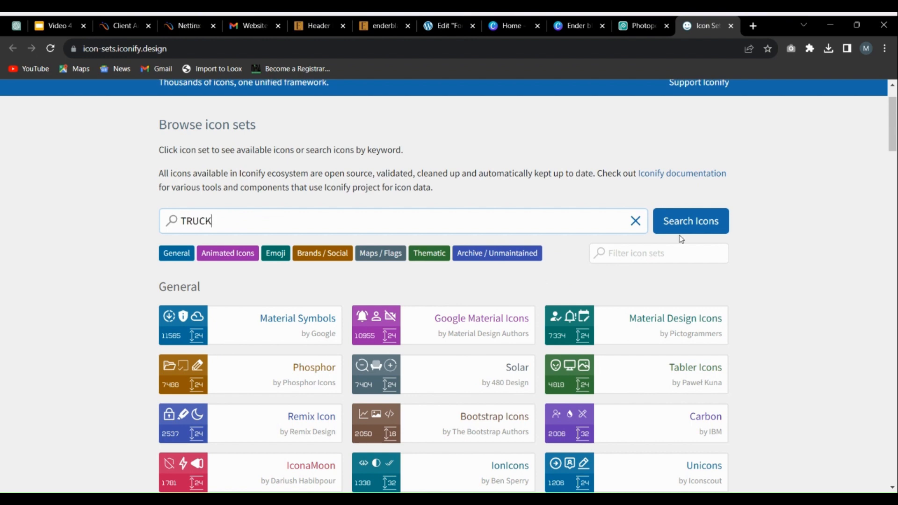
pyautogui.click(697, 220)
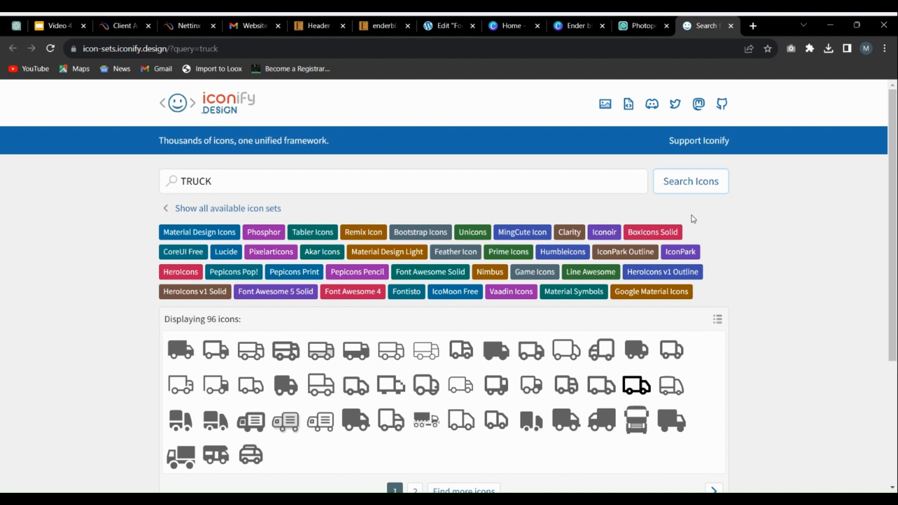
pyautogui.scroll(-4, 575, 243)
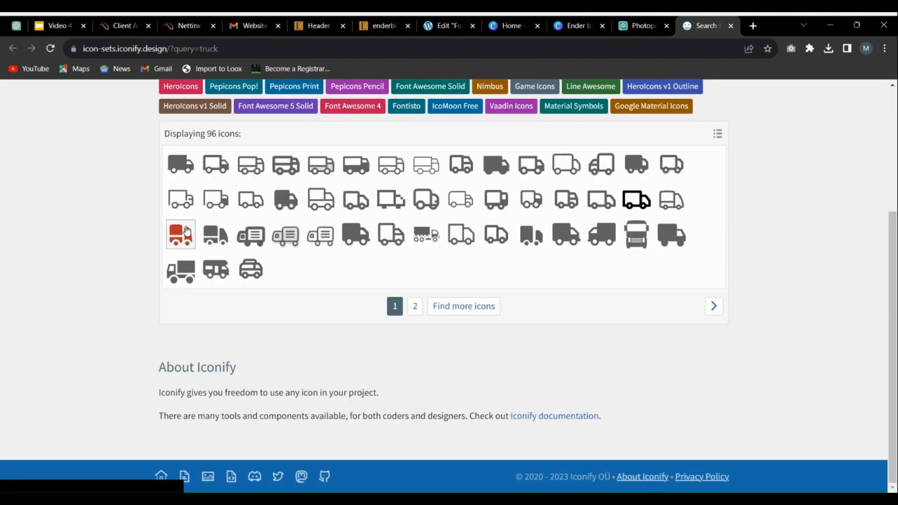
pyautogui.scroll(4, 589, 206)
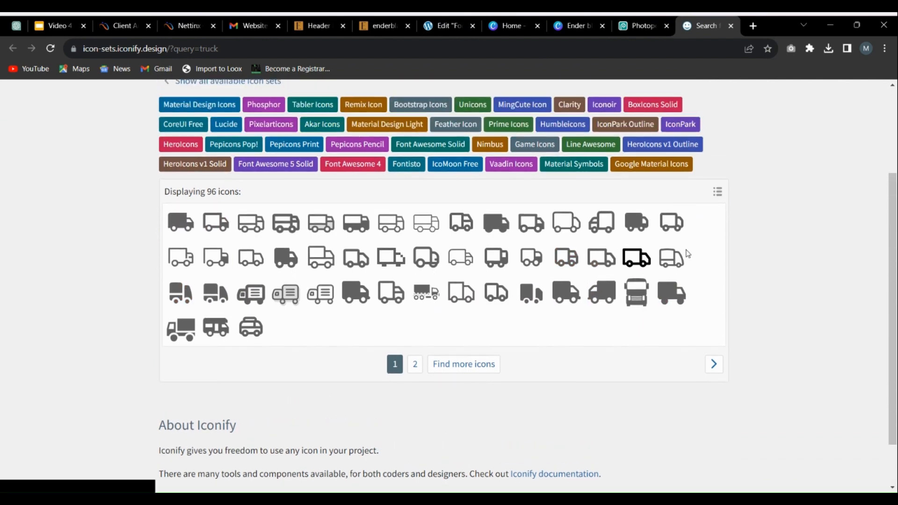
pyautogui.scroll(-3, 295, 213)
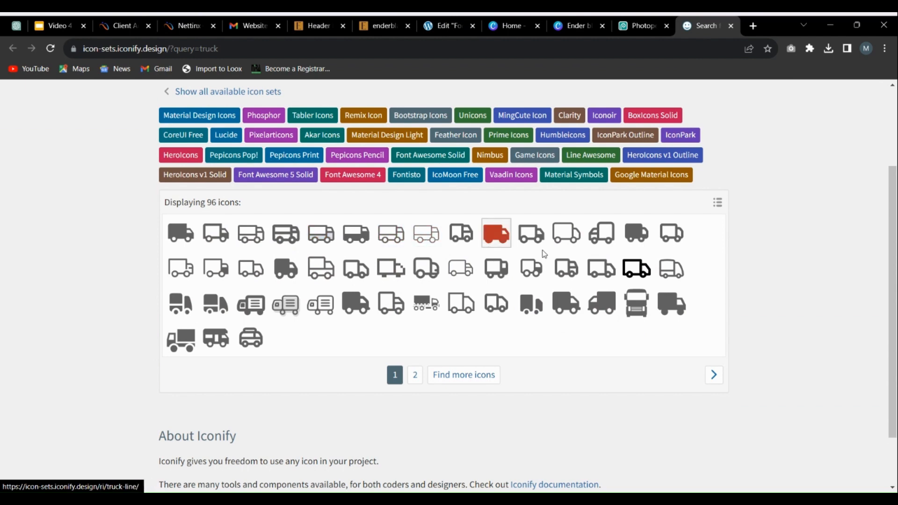
pyautogui.scroll(3, 496, 271)
# Step: Search the Iconify icons for CASH instead and choose the Iconoir hand-cash icon
pyautogui.doubleClick(208, 181)
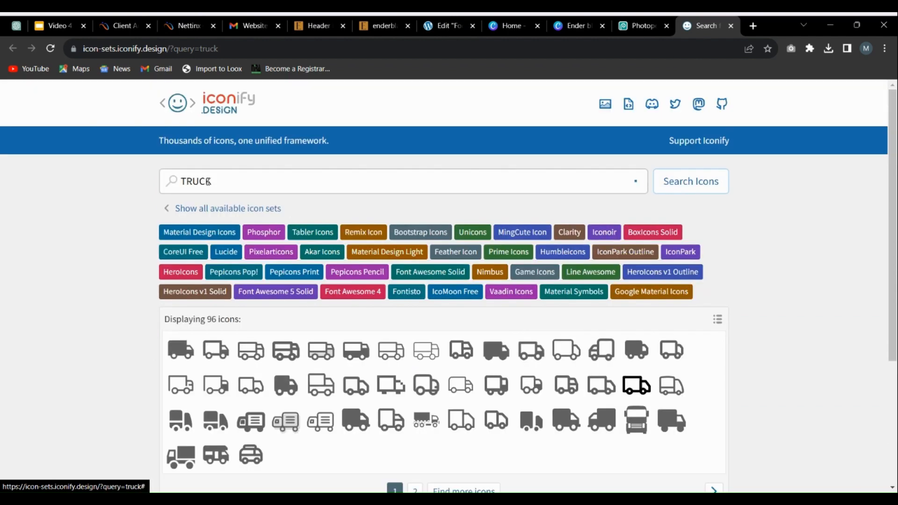
pyautogui.write('PAY')
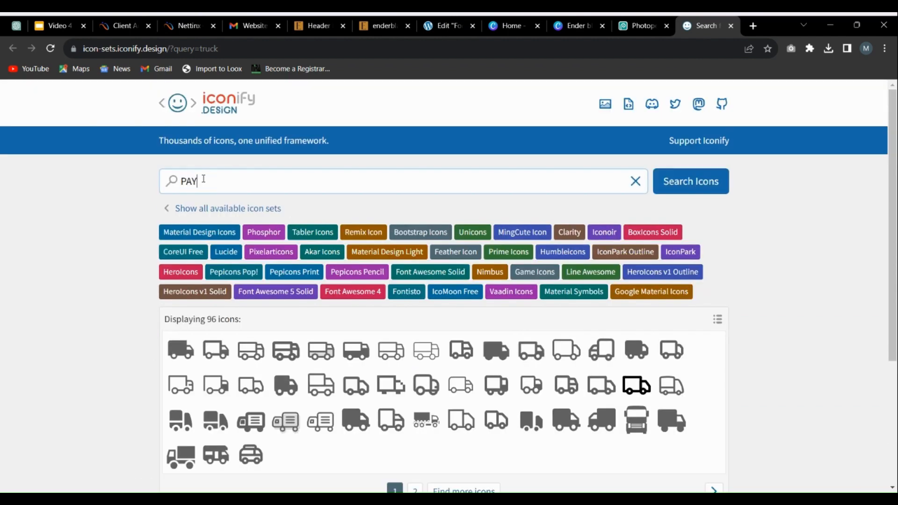
pyautogui.press('BackSpace')
pyautogui.write('CASH')
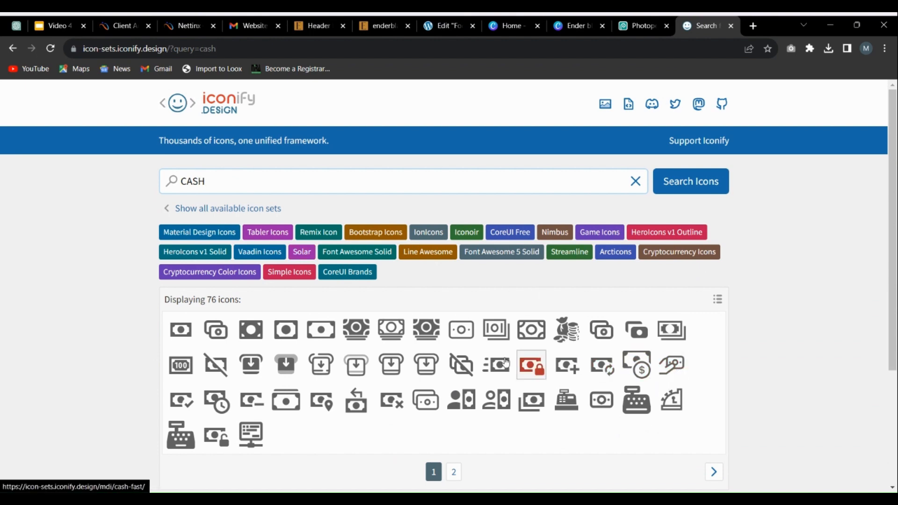
pyautogui.scroll(-1, 567, 365)
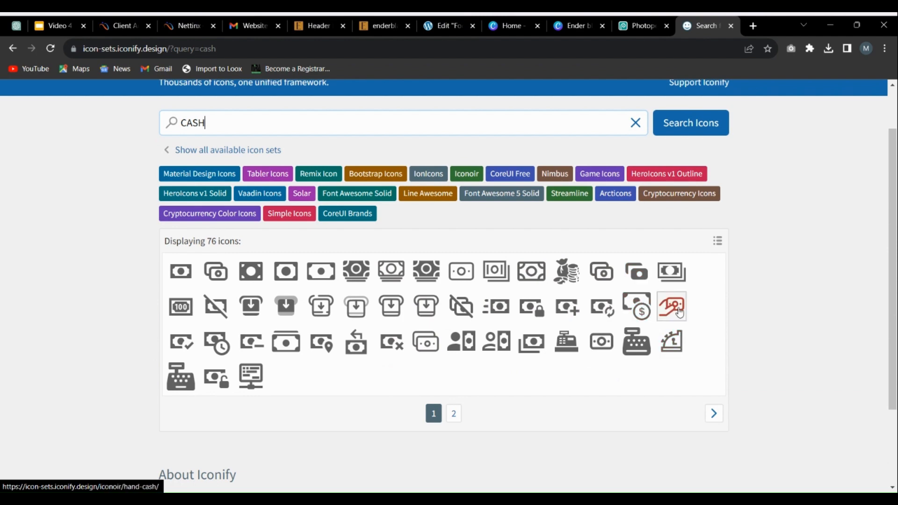
pyautogui.scroll(1, 679, 312)
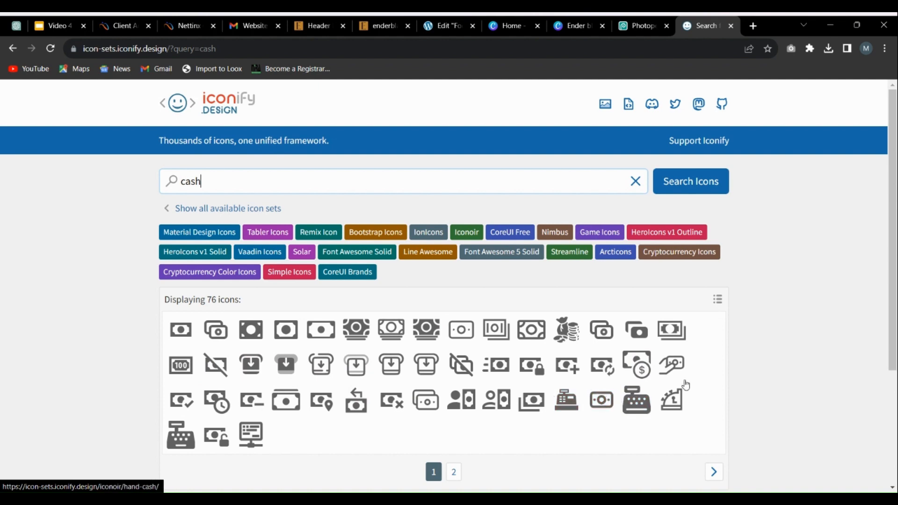
pyautogui.click(671, 365)
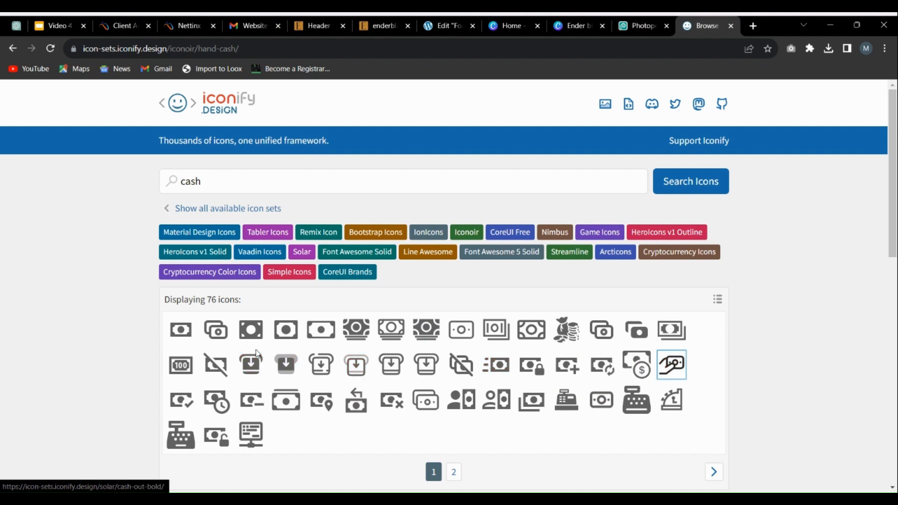
# Step: Go to the colour setting of the hand-cash icon, then copy the brand colour code #BD8334 from the Ender blake Canva design
pyautogui.scroll(-8, 421, 341)
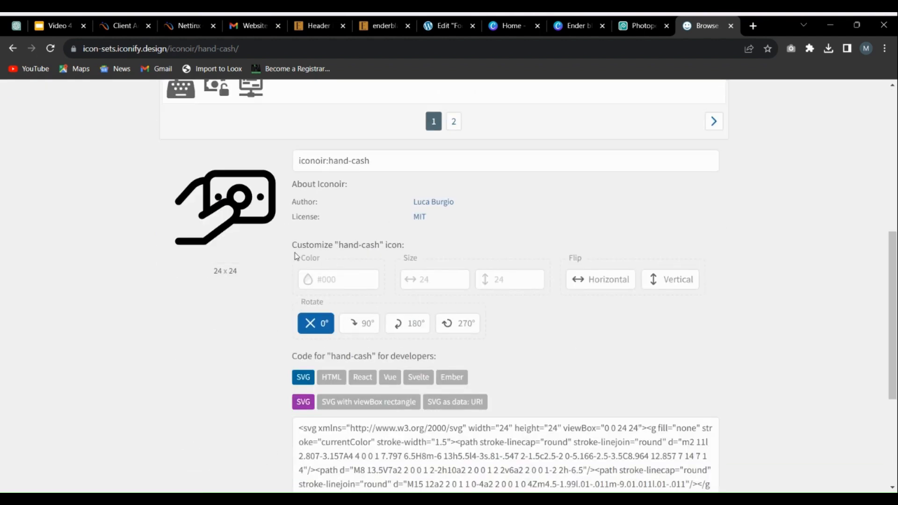
pyautogui.click(351, 279)
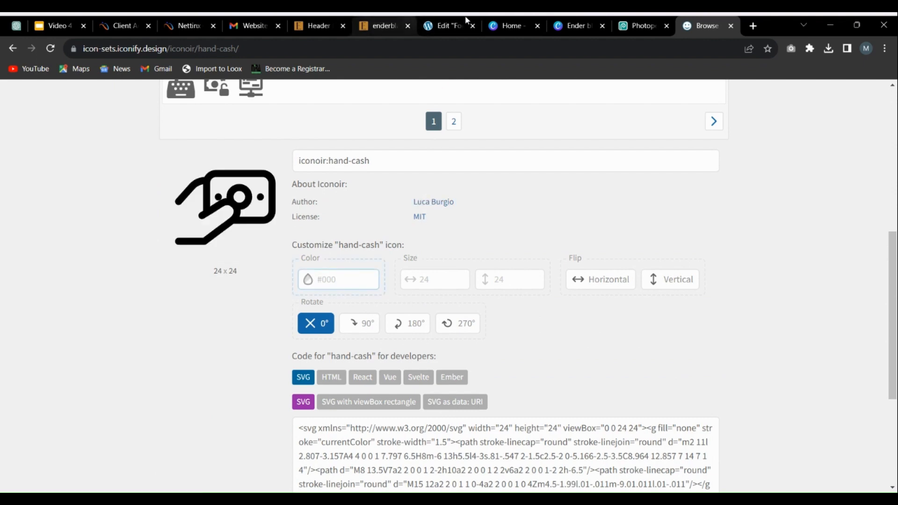
pyautogui.click(575, 25)
pyautogui.rightClick(145, 340)
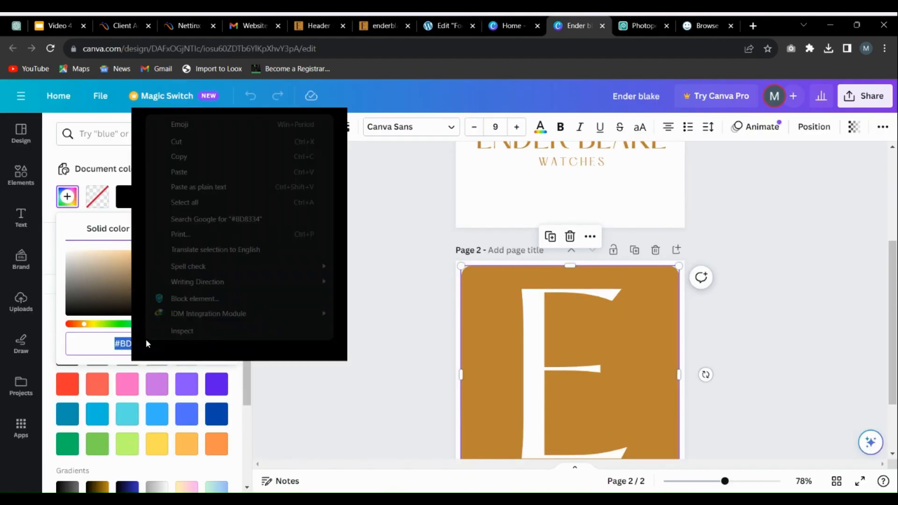
pyautogui.click(187, 158)
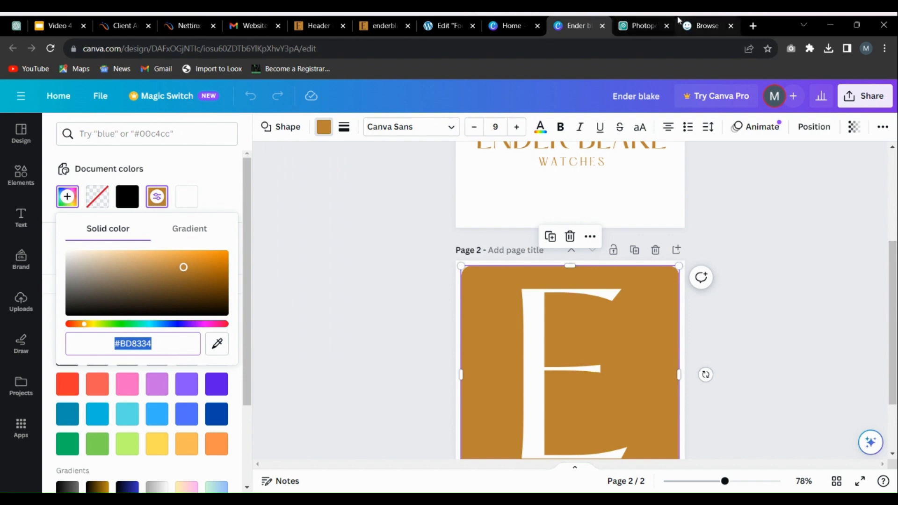
# Step: Back in Iconify, set the hand-cash icon's colour to #bd8334 and download the icon as an SVG
pyautogui.click(704, 26)
pyautogui.rightClick(332, 279)
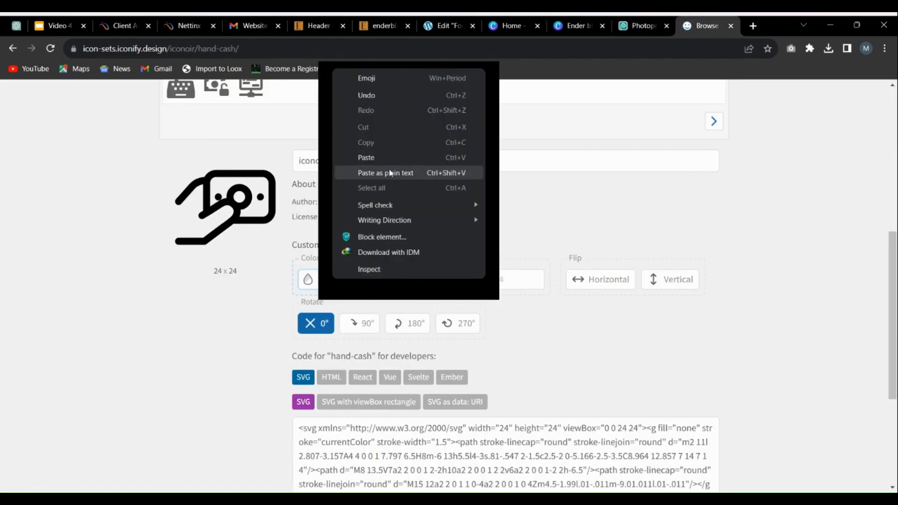
pyautogui.click(356, 172)
pyautogui.click(264, 270)
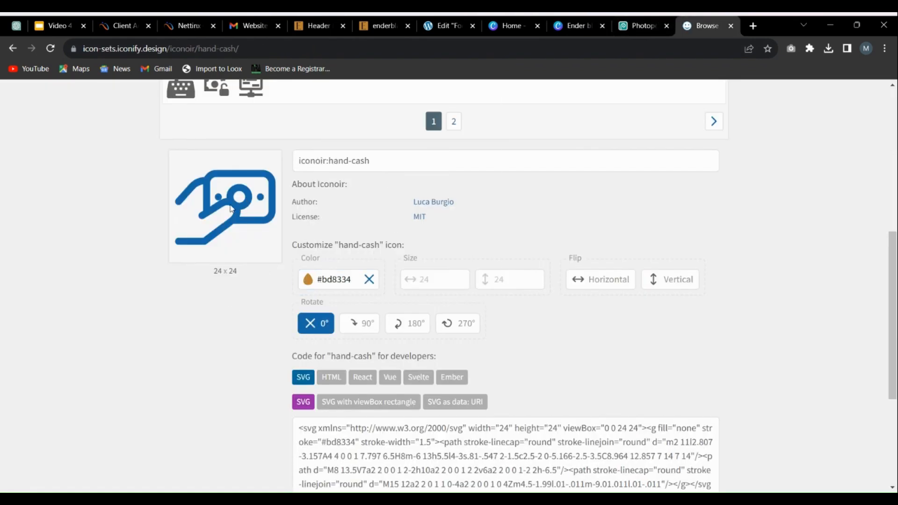
pyautogui.scroll(-4, 167, 229)
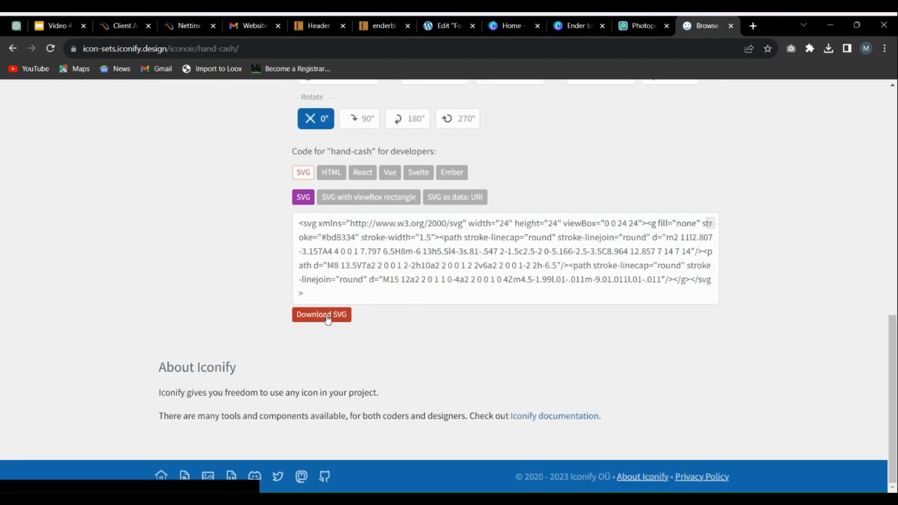
pyautogui.click(328, 318)
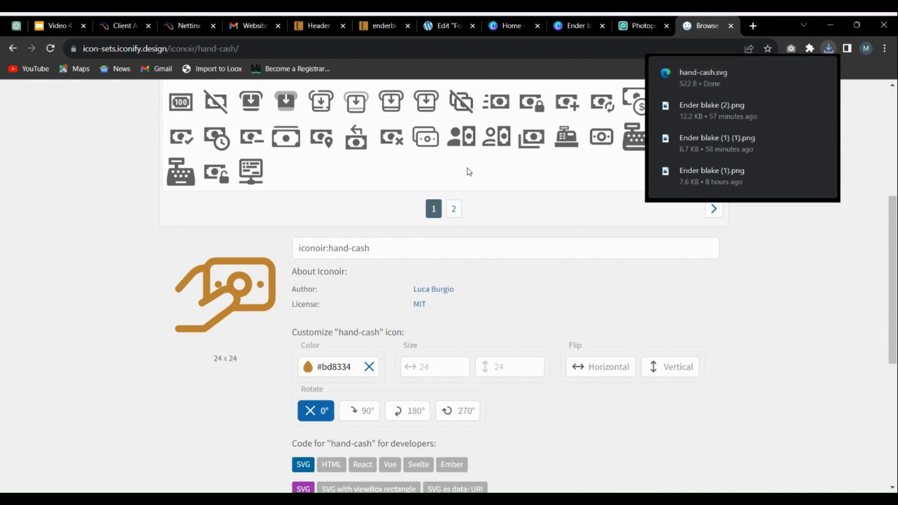
# Step: Return to the header builder's Information box settings, keep the icon type as Icon, and upload the hand-cash file from Downloads for its image
pyautogui.click(373, 24)
pyautogui.click(346, 23)
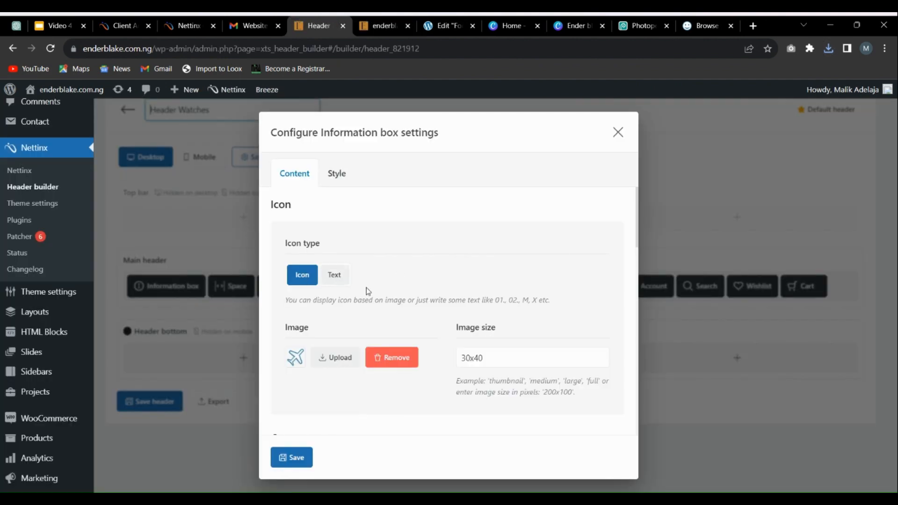
pyautogui.click(340, 280)
pyautogui.click(301, 275)
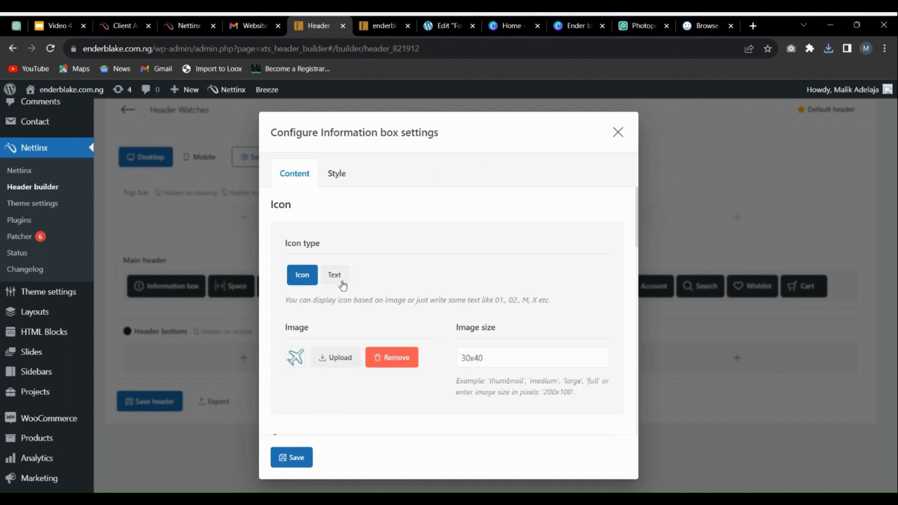
pyautogui.click(332, 359)
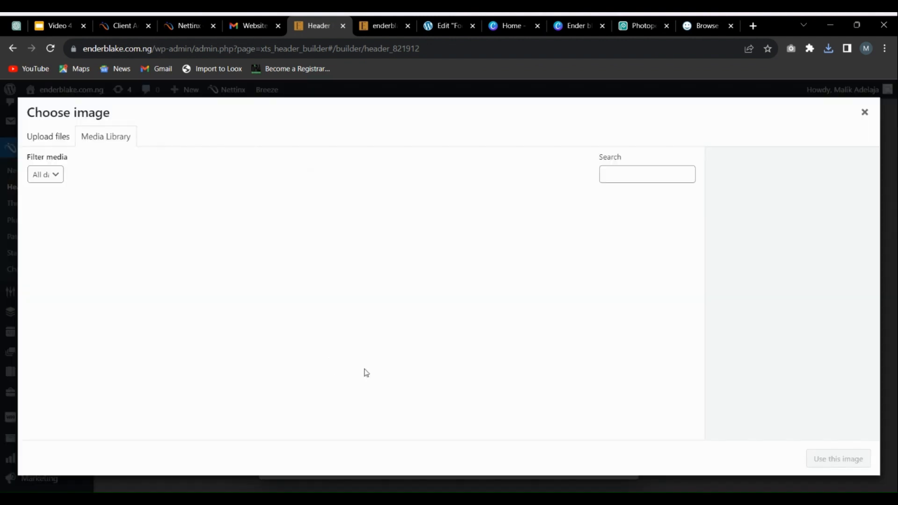
pyautogui.click(63, 137)
pyautogui.click(428, 302)
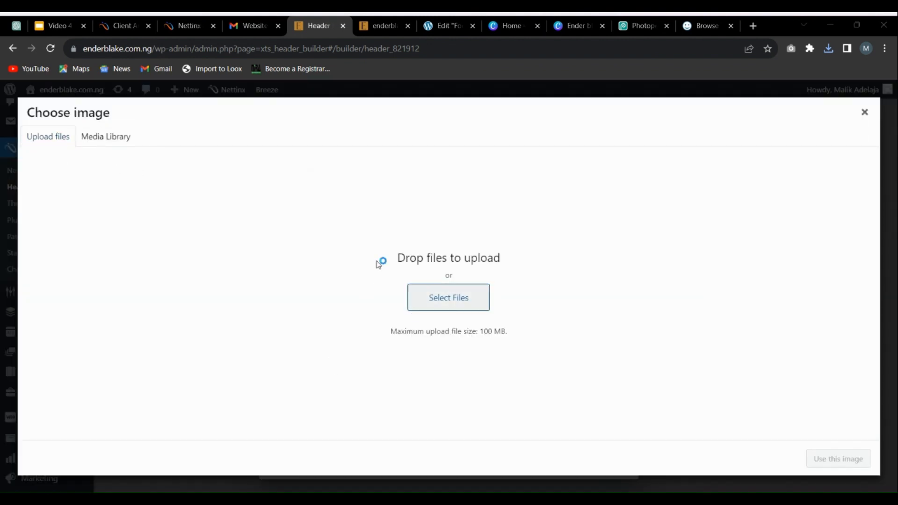
pyautogui.click(212, 168)
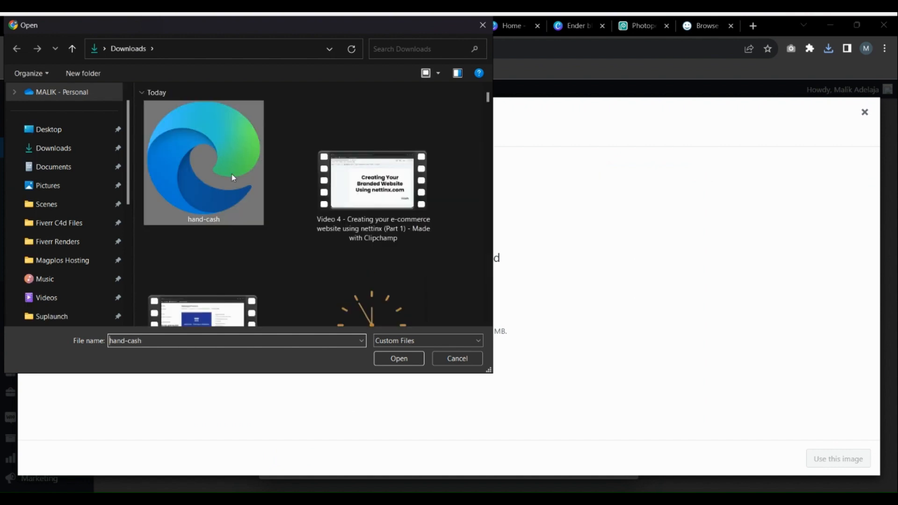
pyautogui.click(423, 358)
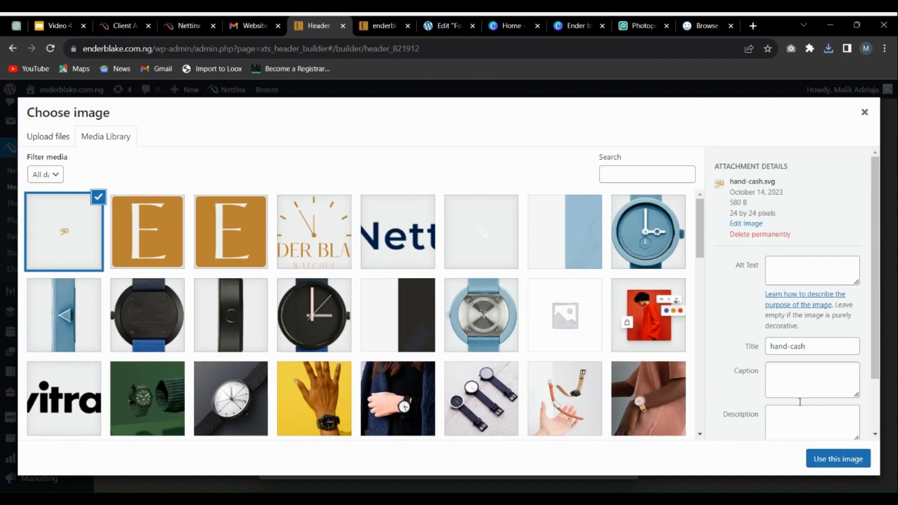
# Step: Use the uploaded hand-cash image as the information box icon and replace the "Free Shipping." heading with "PAYMENT ON DELIVERY"
pyautogui.click(806, 463)
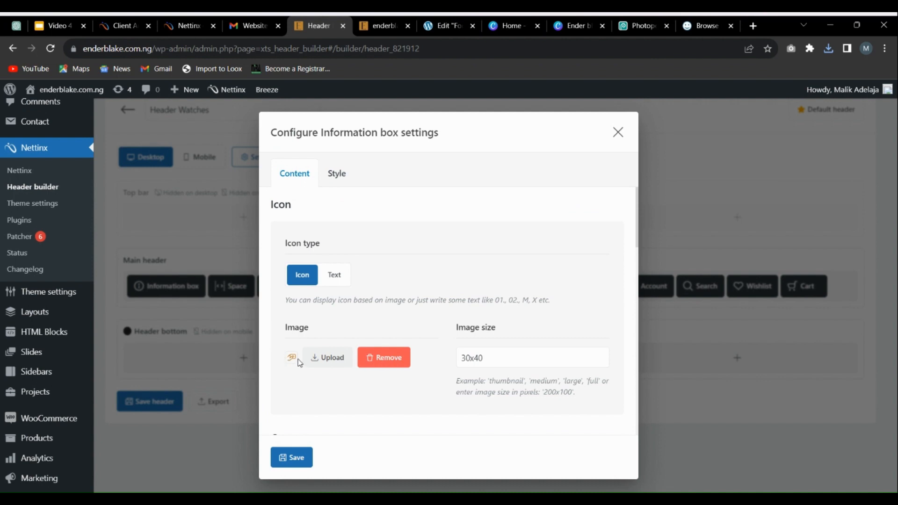
pyautogui.scroll(-2, 333, 317)
pyautogui.scroll(2, 305, 237)
pyautogui.scroll(-5, 365, 337)
pyautogui.scroll(-5, 365, 337)
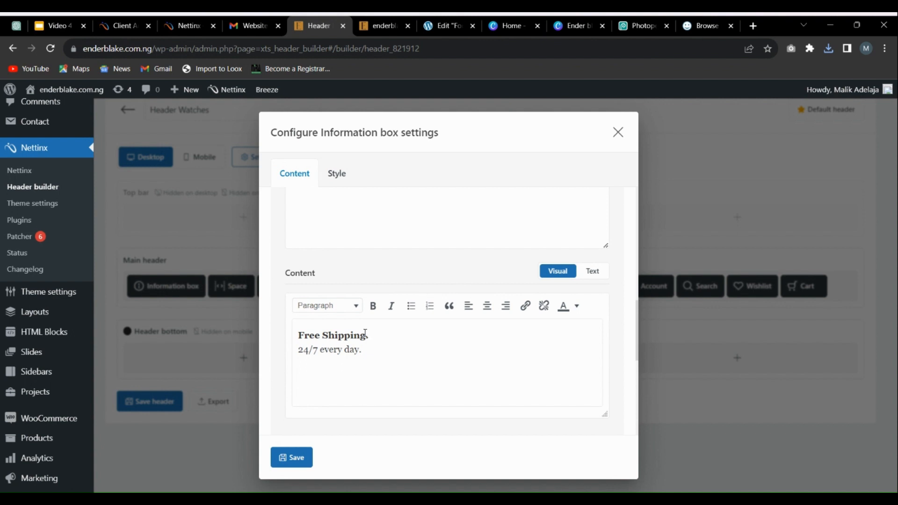
pyautogui.moveTo(368, 334); pyautogui.dragTo(290, 337)
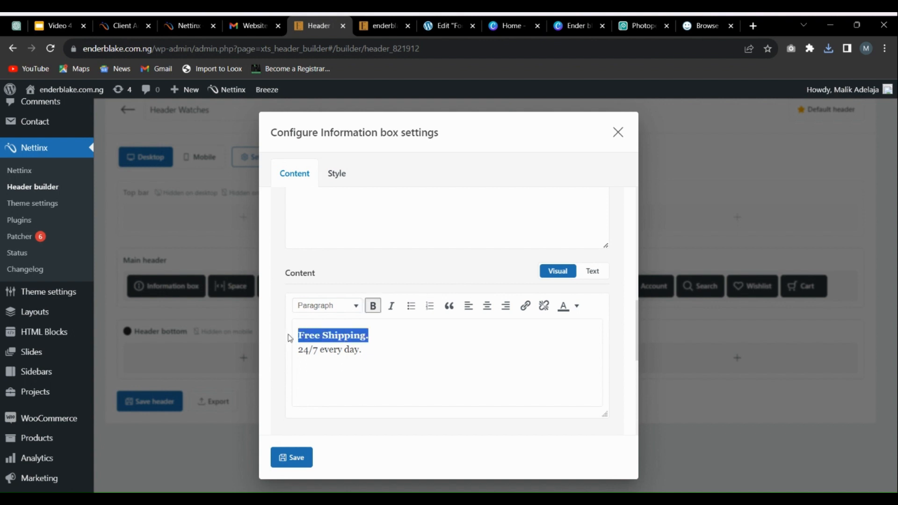
pyautogui.write('PAYMENT ON DELIVERY')
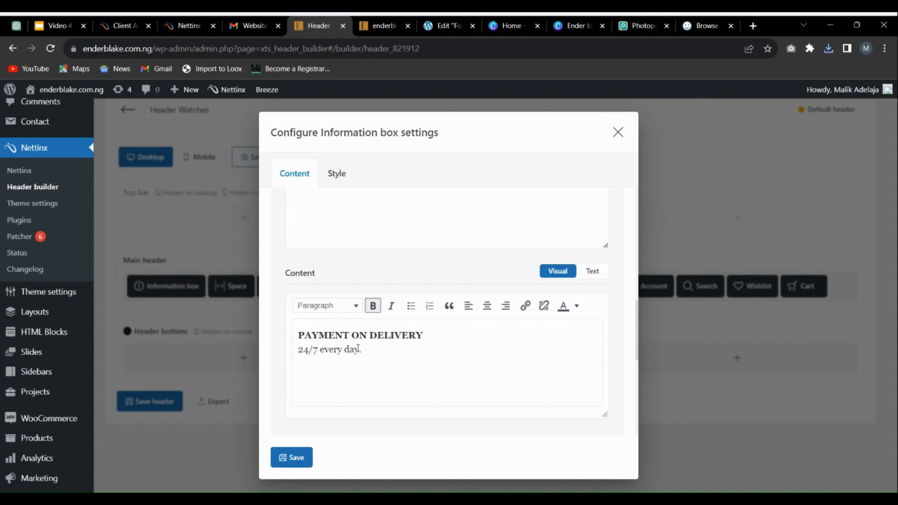
# Step: Replace the "24/7 every day" line below the heading with "Available Nationwide." and save the information box settings
pyautogui.moveTo(359, 349); pyautogui.dragTo(195, 348)
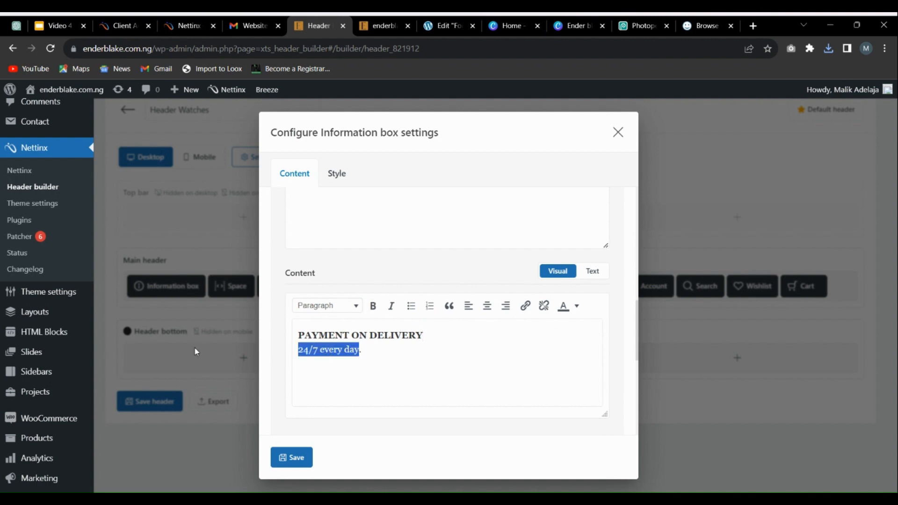
pyautogui.write('Available ')
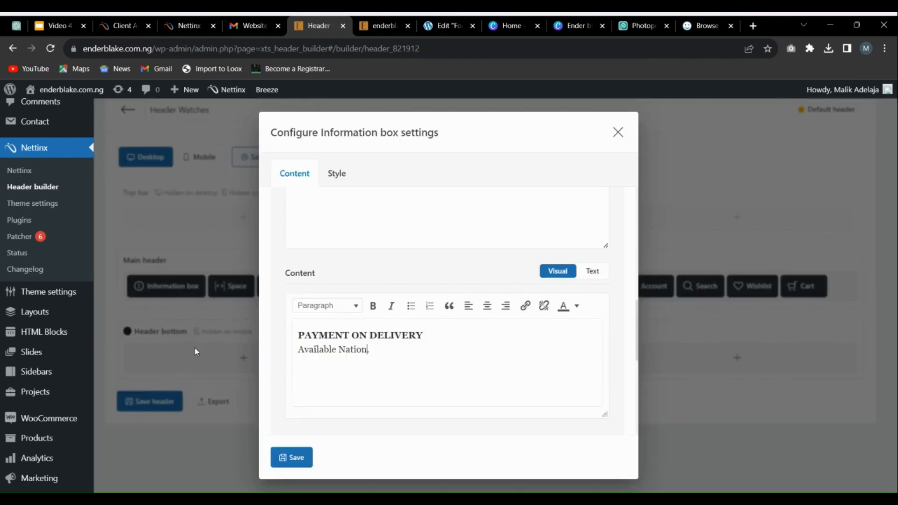
pyautogui.write('Nationwide.')
pyautogui.click(298, 461)
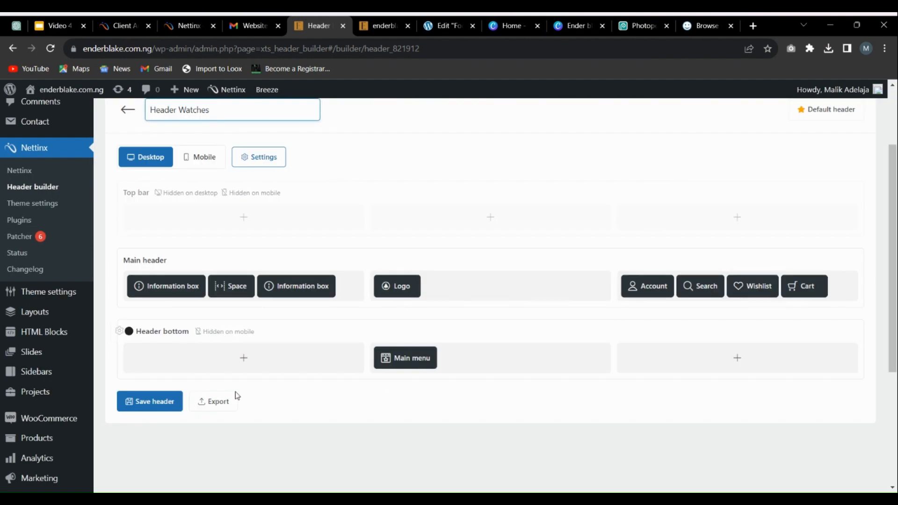
# Step: Save the Header Watches header and reload the enderblake.com.ng storefront to check the header
pyautogui.click(153, 403)
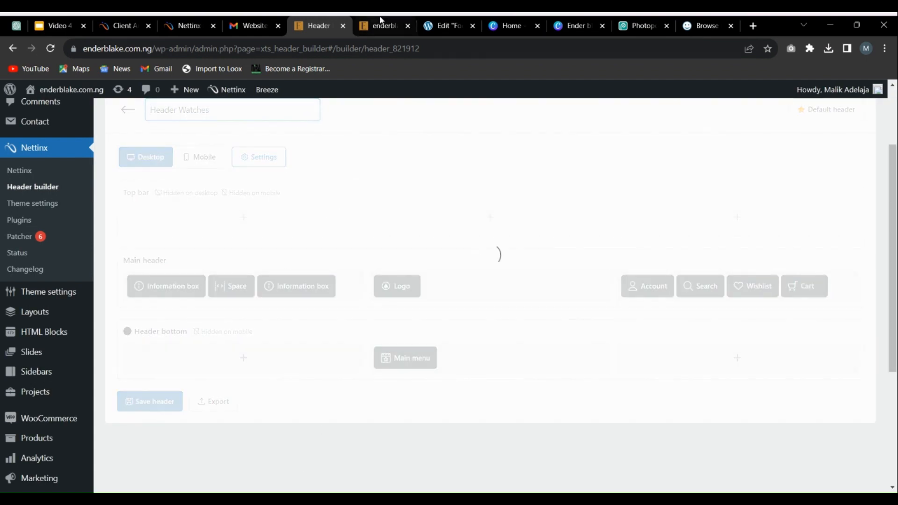
pyautogui.click(382, 25)
pyautogui.click(50, 50)
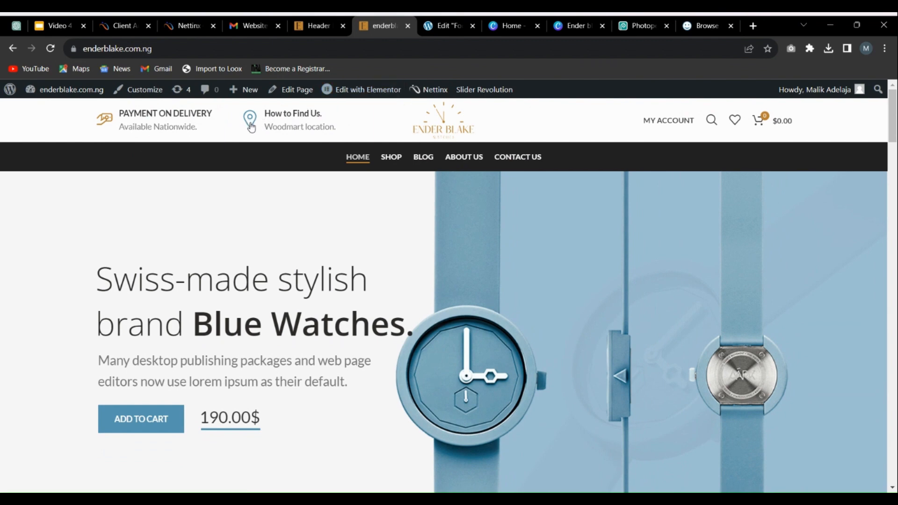
# Step: Search the Iconify icons for location and choose the Basil location-outline icon
pyautogui.click(703, 26)
pyautogui.scroll(5, 356, 234)
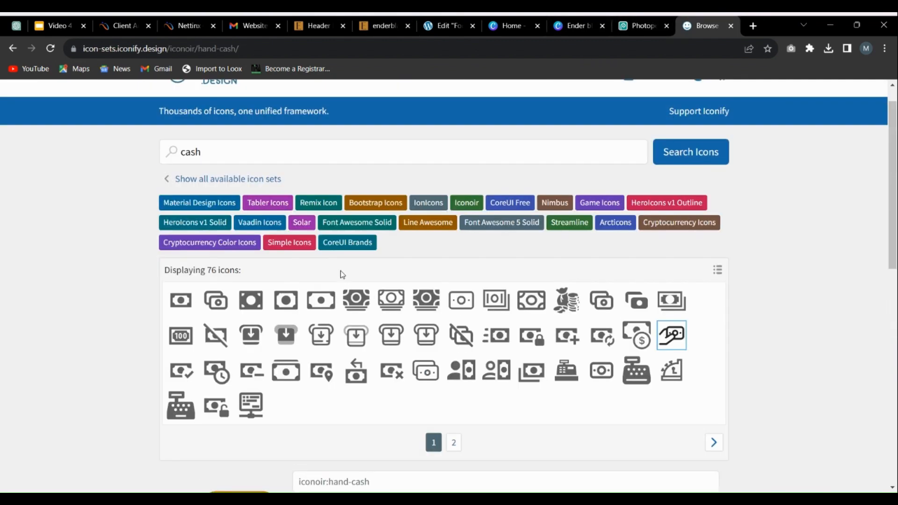
pyautogui.scroll(1, 343, 275)
pyautogui.doubleClick(198, 181)
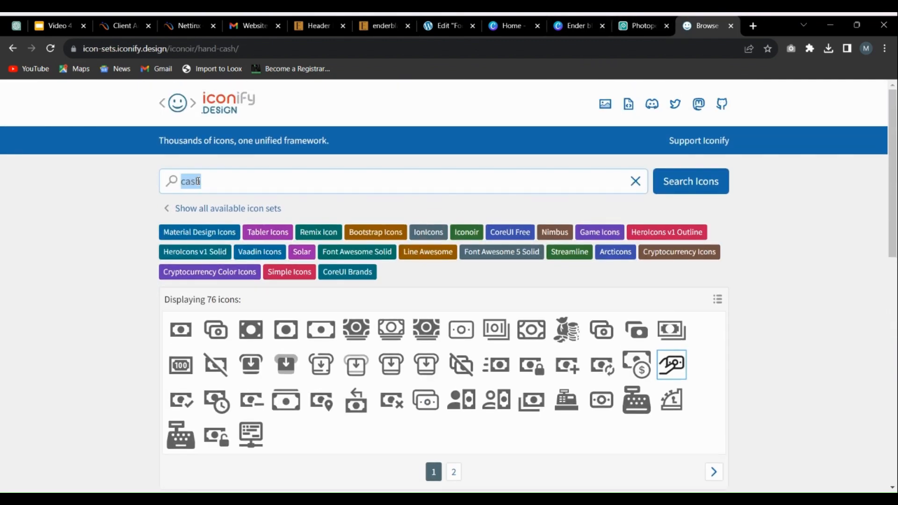
pyautogui.write('location')
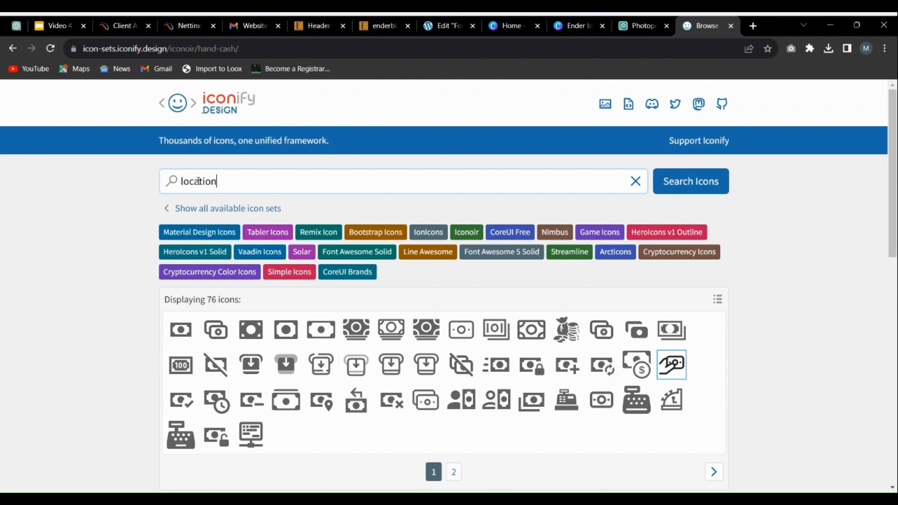
pyautogui.press('Return')
pyautogui.scroll(-1, 540, 322)
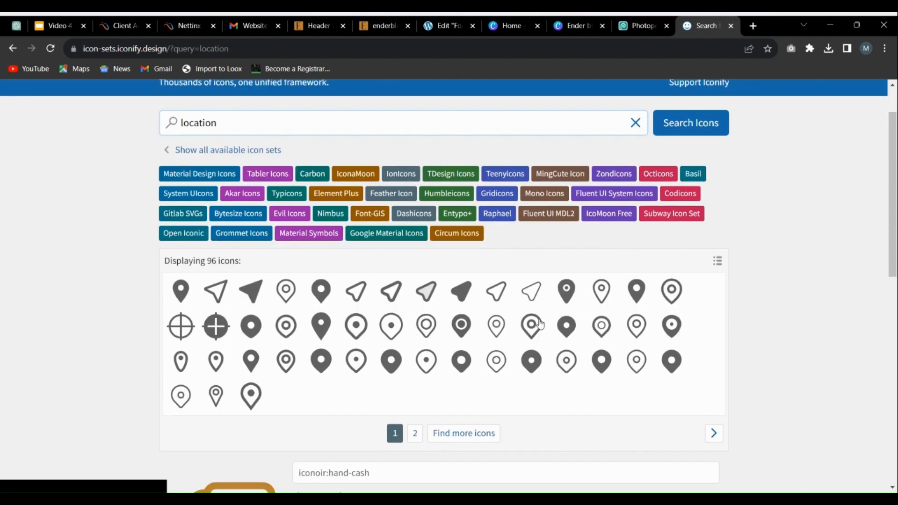
pyautogui.click(434, 337)
# Step: Keep the location-outline icon's colour at #bd8334 and download the icon as an SVG
pyautogui.scroll(-5, 467, 391)
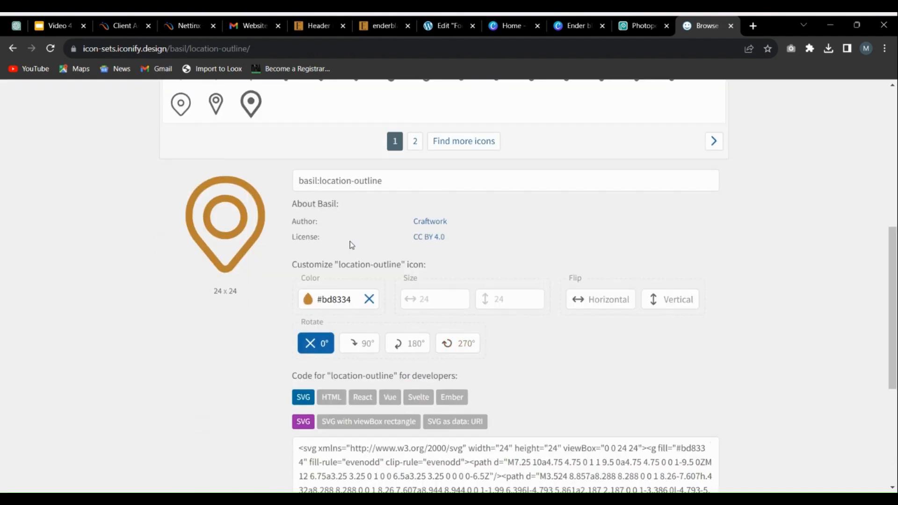
pyautogui.scroll(-4, 336, 361)
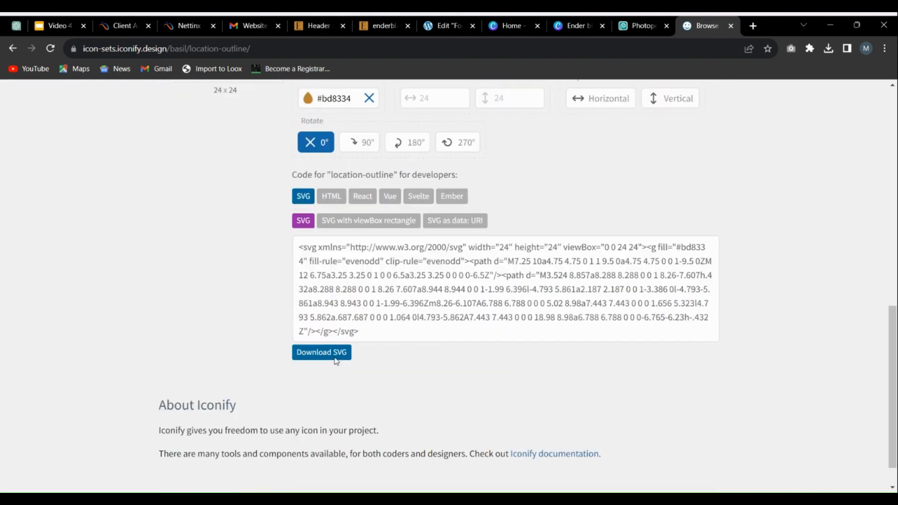
pyautogui.scroll(-1, 336, 361)
pyautogui.click(328, 317)
pyautogui.scroll(10, 557, 116)
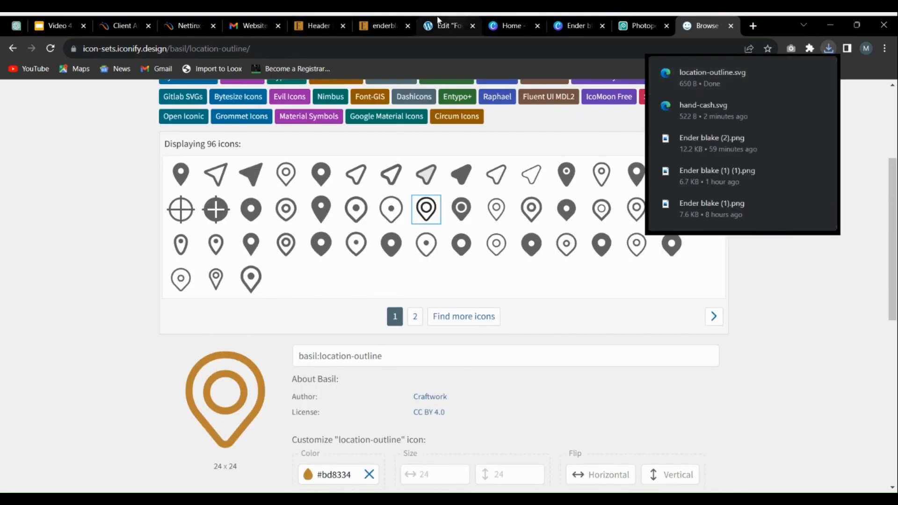
# Step: Return to the header builder and open the settings of the second Information box in the main header
pyautogui.click(381, 26)
pyautogui.click(309, 25)
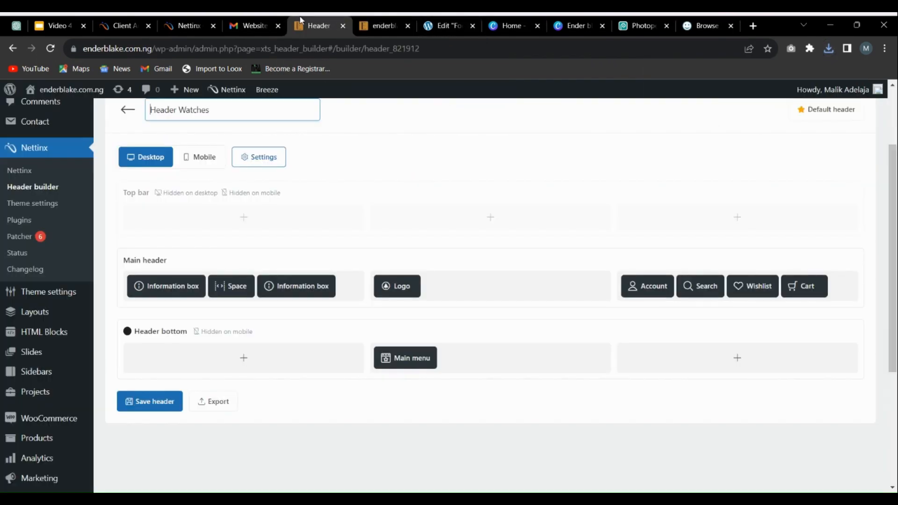
pyautogui.scroll(2, 363, 220)
pyautogui.scroll(-3, 351, 273)
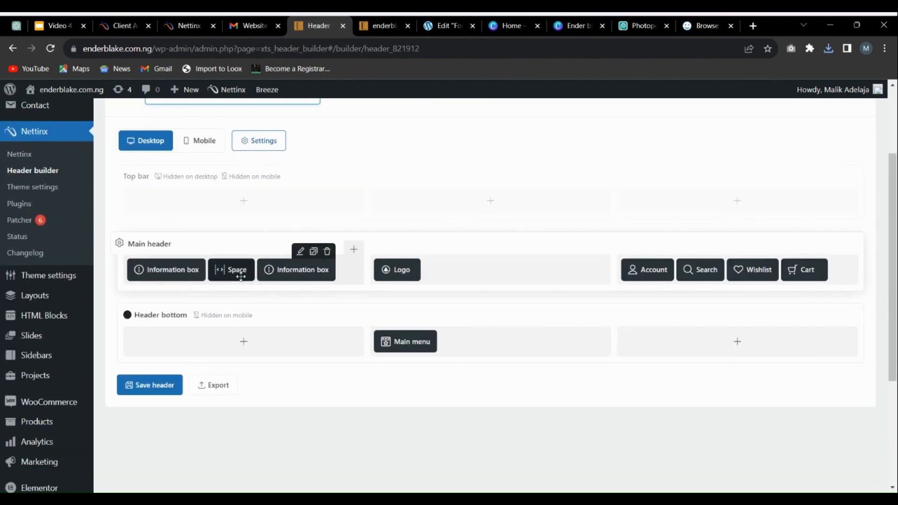
pyautogui.click(300, 252)
pyautogui.scroll(-5, 343, 272)
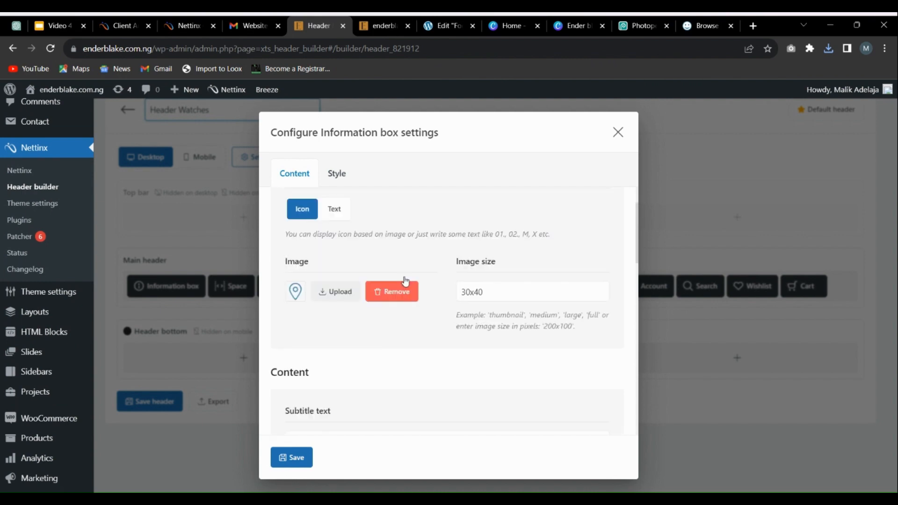
pyautogui.scroll(1, 333, 242)
# Step: Upload the location-outline file from Downloads and use it as the second information box's icon image
pyautogui.click(335, 240)
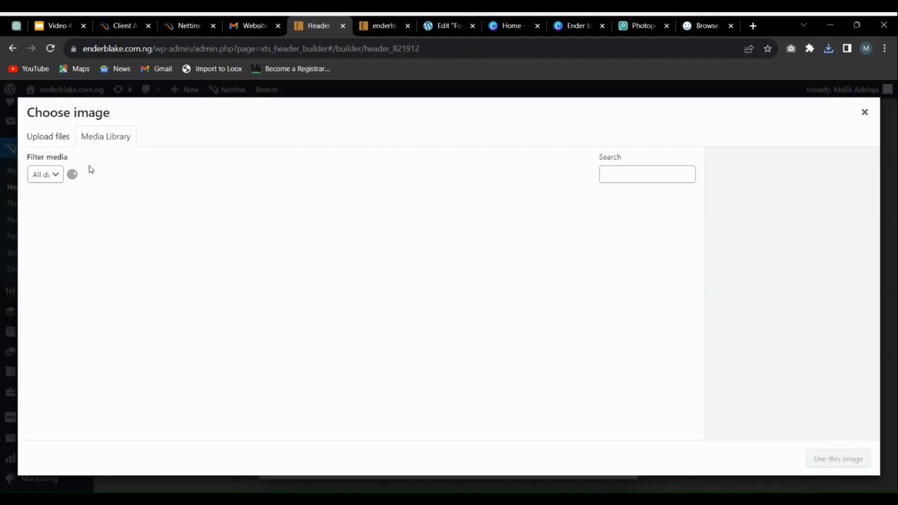
pyautogui.click(49, 138)
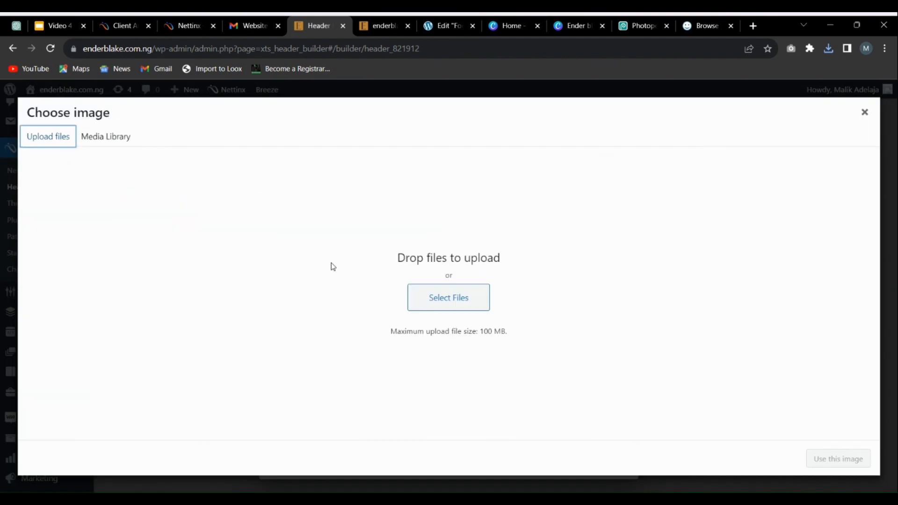
pyautogui.click(436, 292)
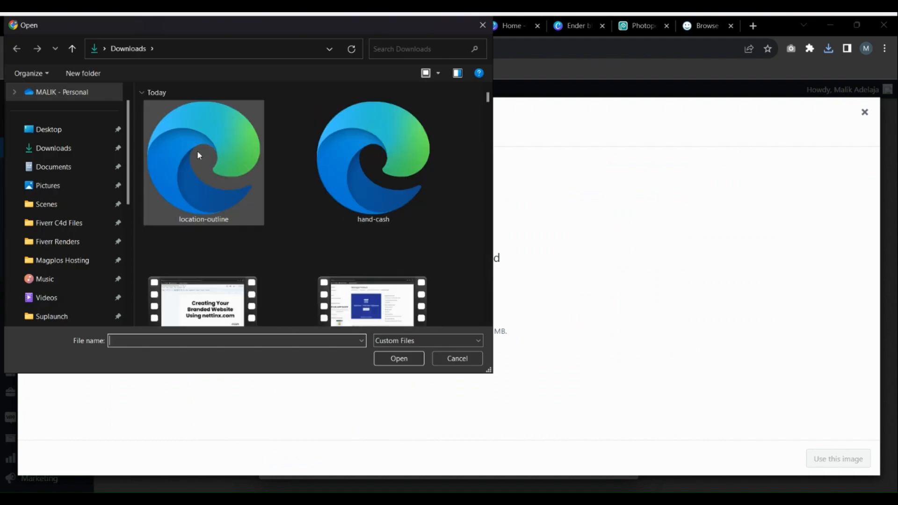
pyautogui.doubleClick(197, 150)
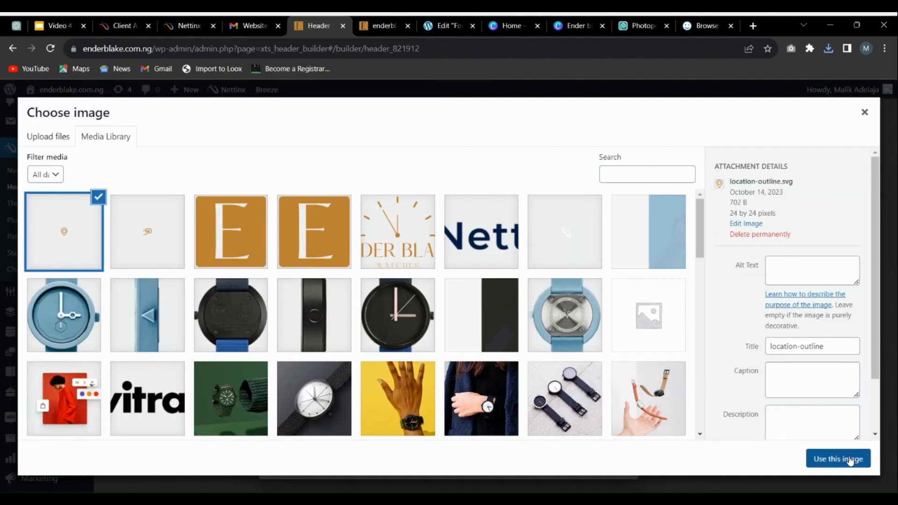
pyautogui.click(847, 460)
pyautogui.scroll(2, 368, 272)
pyautogui.scroll(-8, 433, 255)
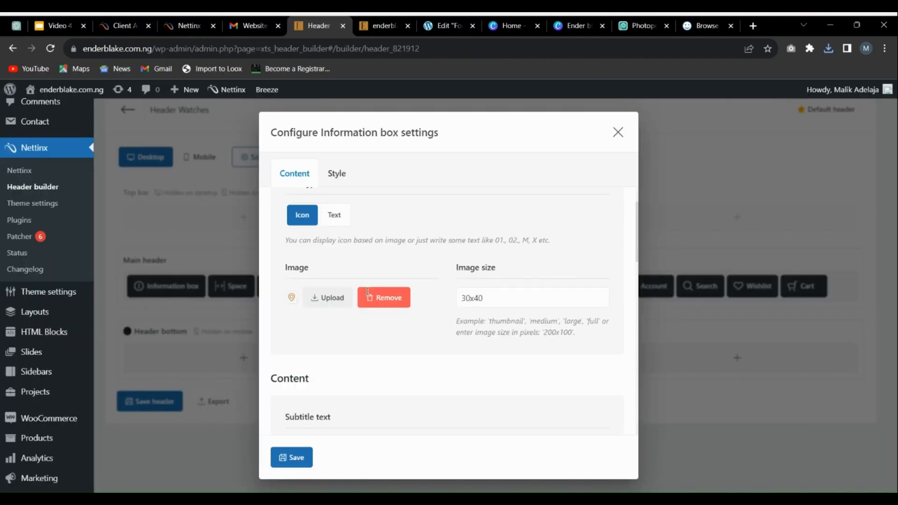
# Step: In the information box content, replace the "Woodmart location" line with "Lagos, Nigeria."
pyautogui.scroll(3, 391, 313)
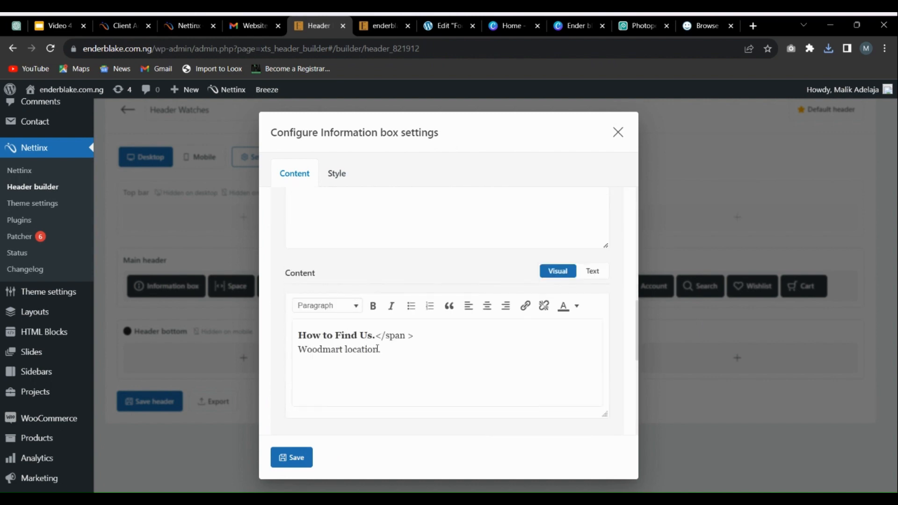
pyautogui.moveTo(378, 348); pyautogui.dragTo(261, 350)
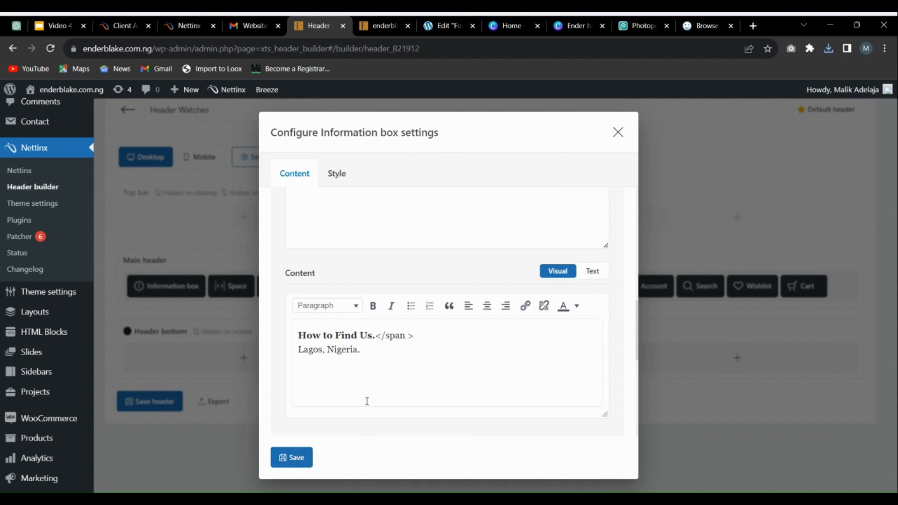
pyautogui.scroll(-6, 341, 351)
pyautogui.scroll(5, 345, 369)
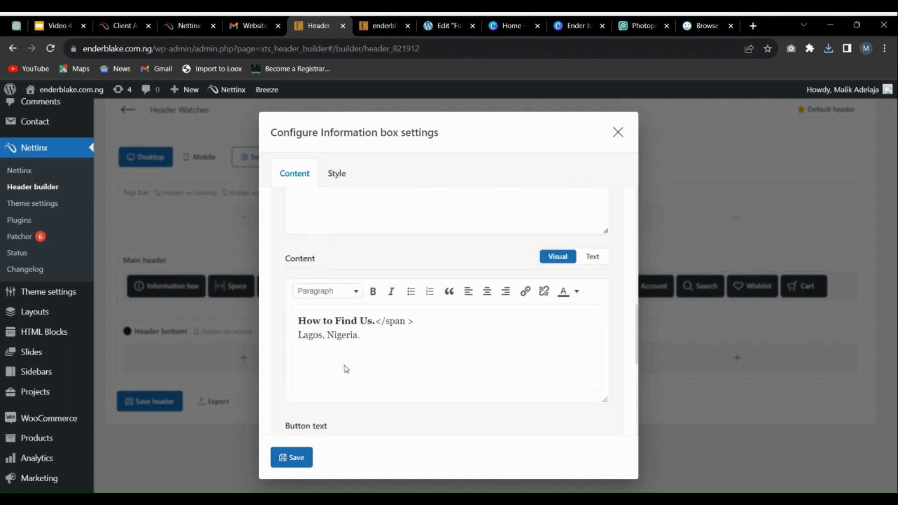
# Step: Save the information box settings and the header, and check the second information box on the storefront
pyautogui.click(296, 460)
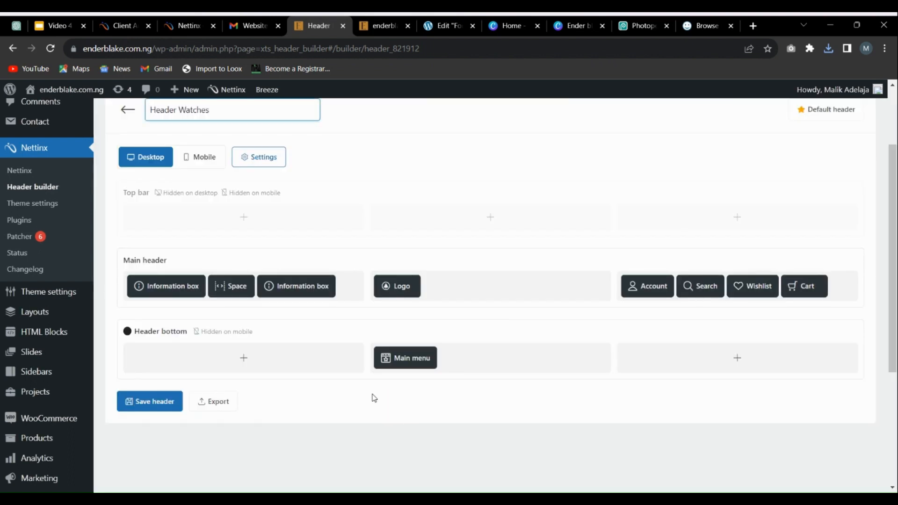
pyautogui.click(153, 400)
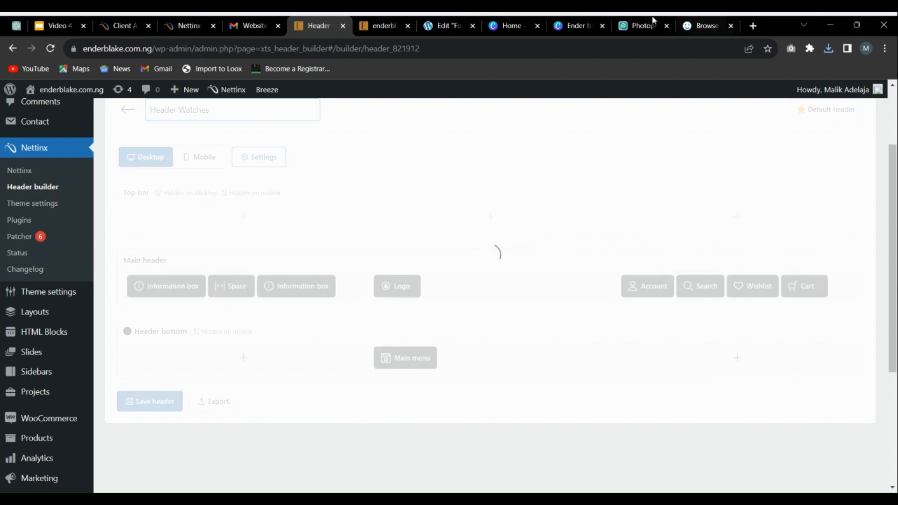
pyautogui.click(382, 25)
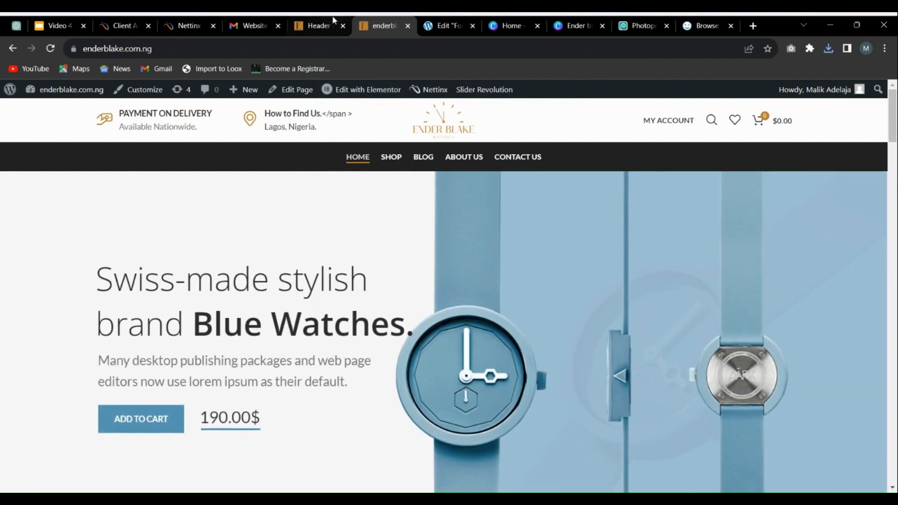
# Step: Reopen the second Information box, delete the stray "</span >" after "How to Find Us.", save its settings and return to the storefront
pyautogui.click(312, 17)
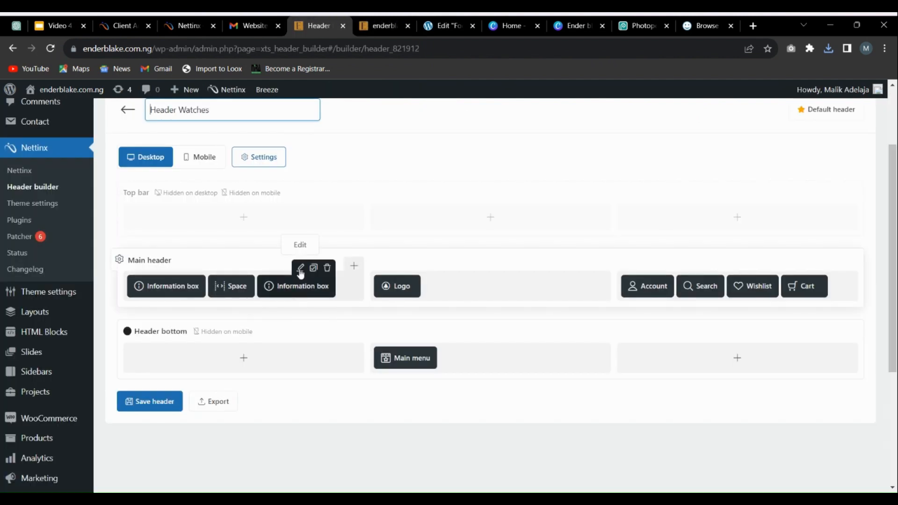
pyautogui.click(300, 268)
pyautogui.scroll(-5, 431, 361)
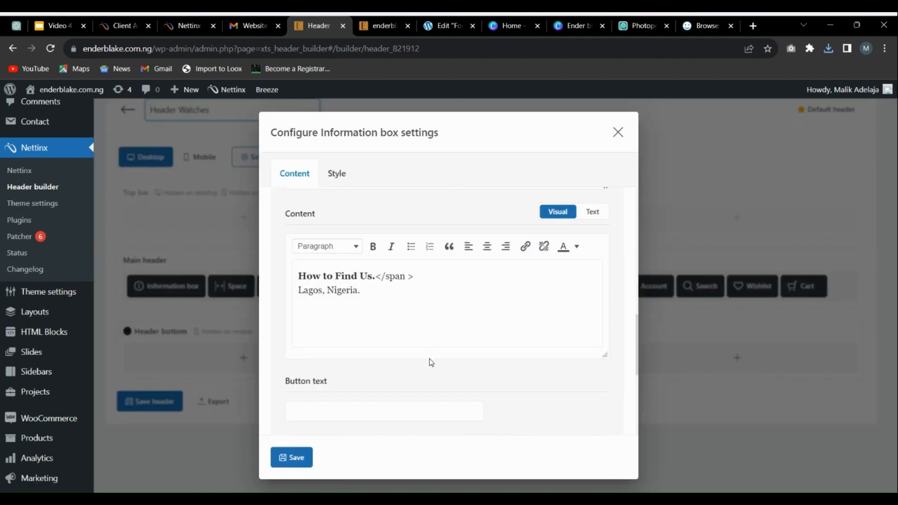
pyautogui.scroll(1, 433, 361)
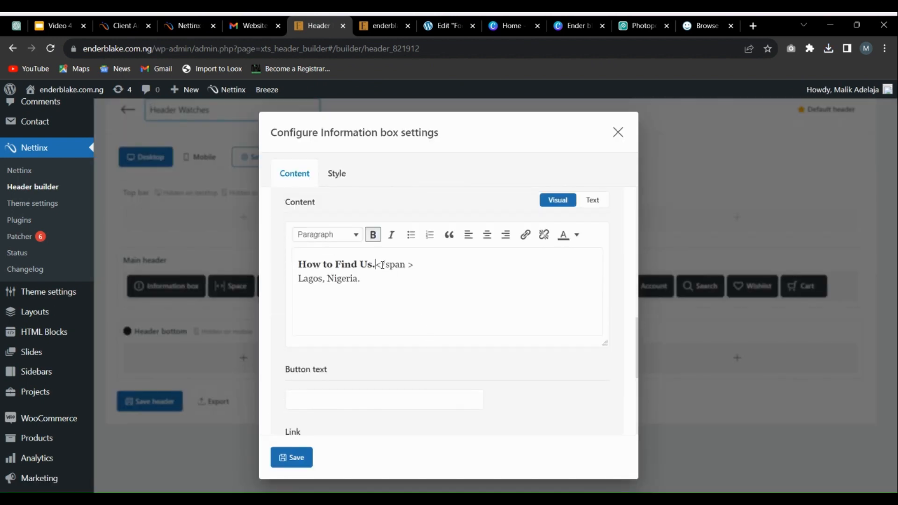
pyautogui.moveTo(378, 263); pyautogui.dragTo(549, 259)
pyautogui.press('BackSpace')
pyautogui.scroll(-4, 469, 374)
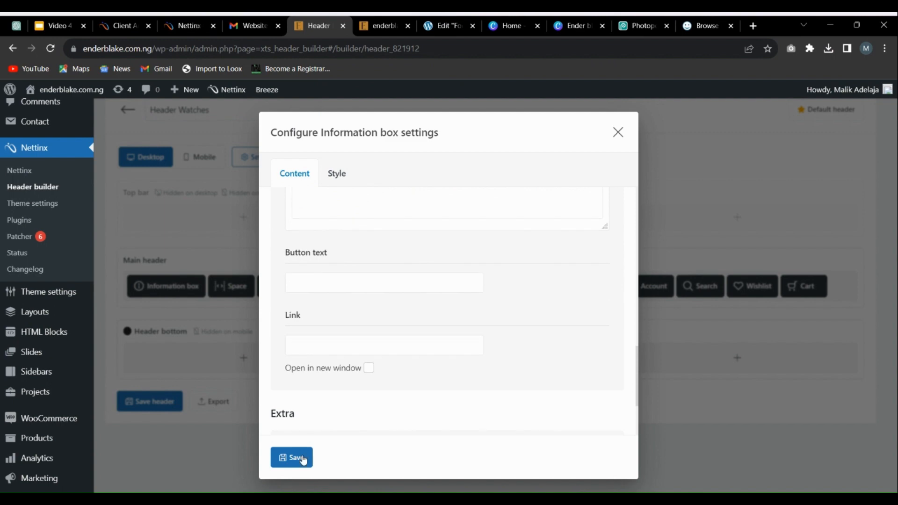
pyautogui.click(299, 458)
pyautogui.click(376, 22)
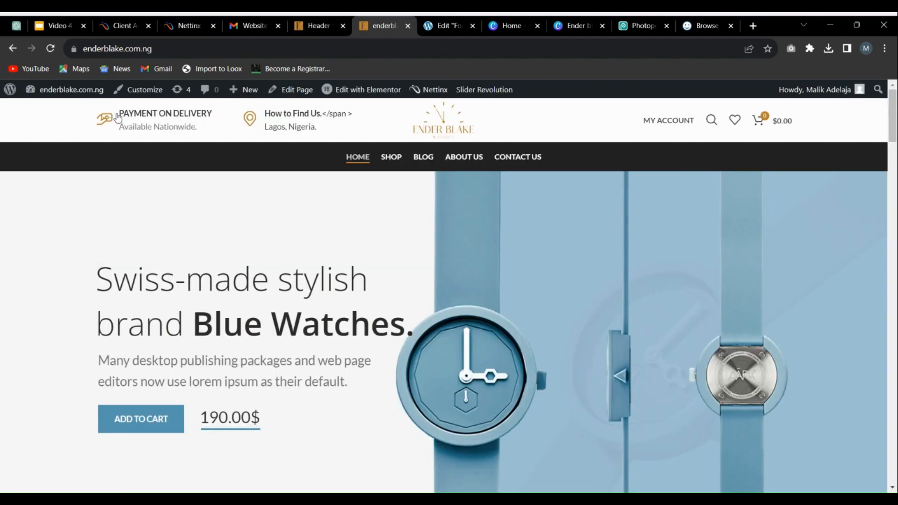
# Step: Save the Header Watches header again and reload the storefront to check the second information box's text
pyautogui.press('F5')
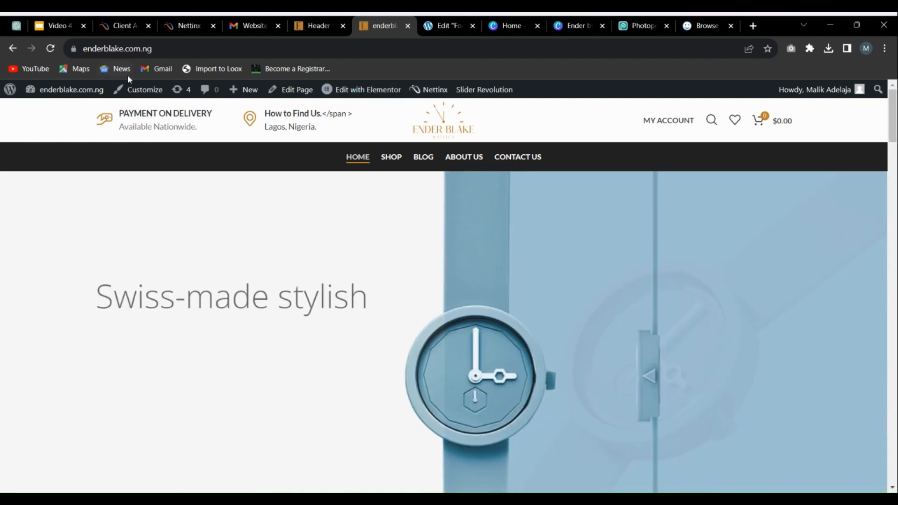
pyautogui.click(318, 26)
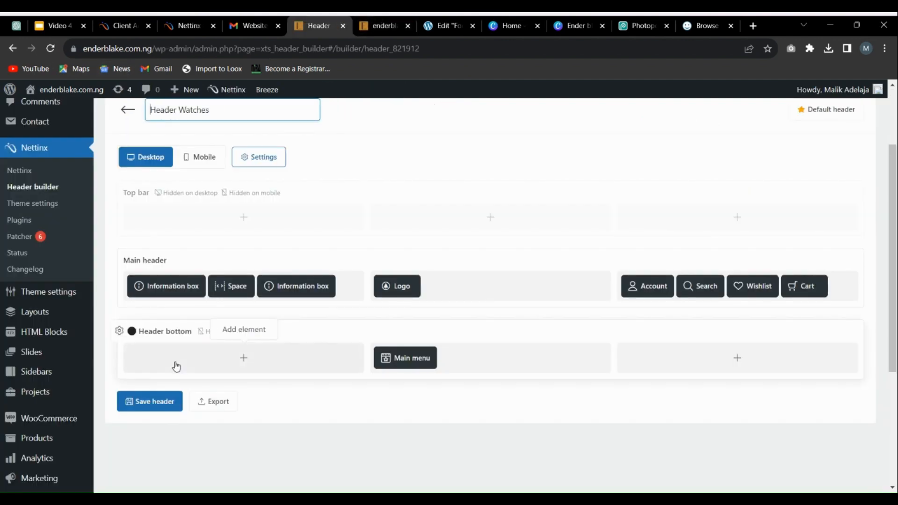
pyautogui.click(149, 401)
pyautogui.click(368, 26)
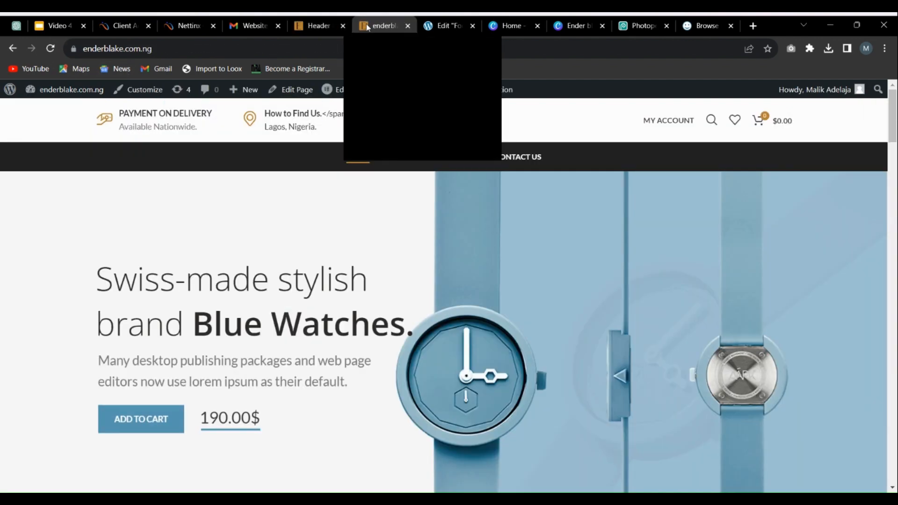
pyautogui.click(51, 48)
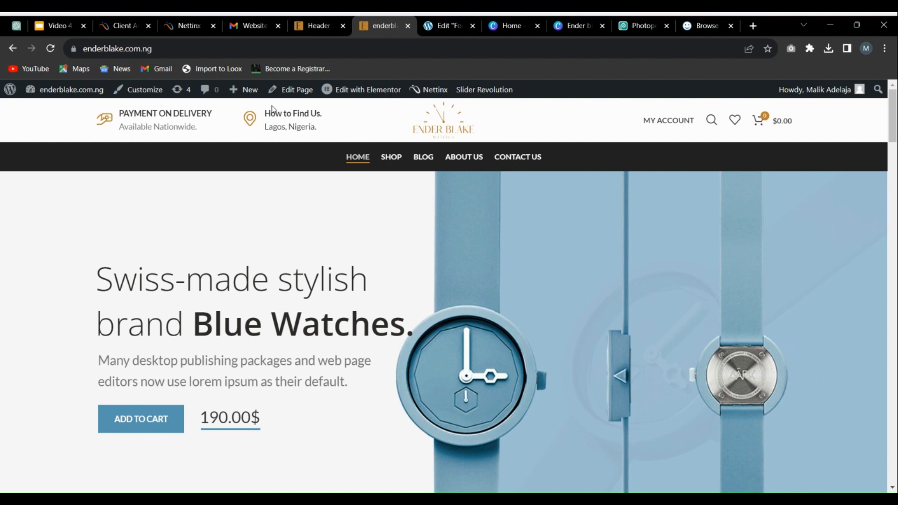
pyautogui.scroll(-5, 368, 161)
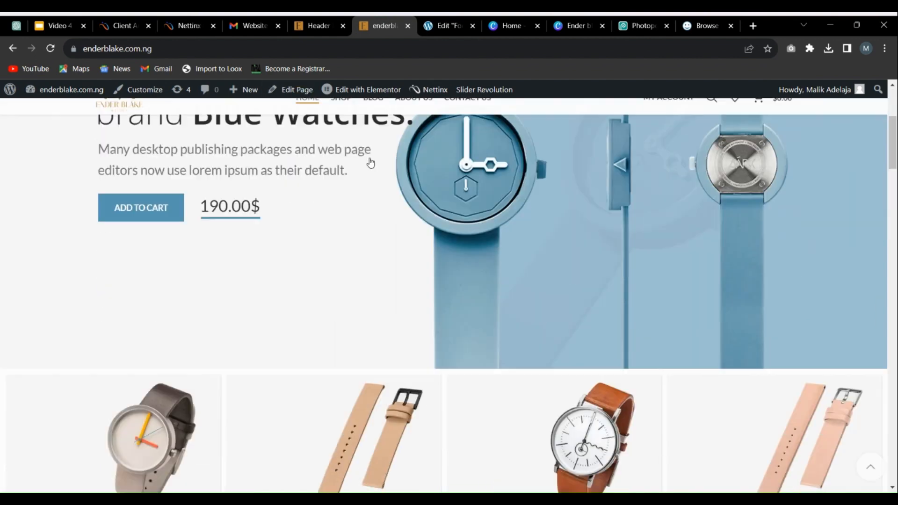
pyautogui.scroll(5, 416, 271)
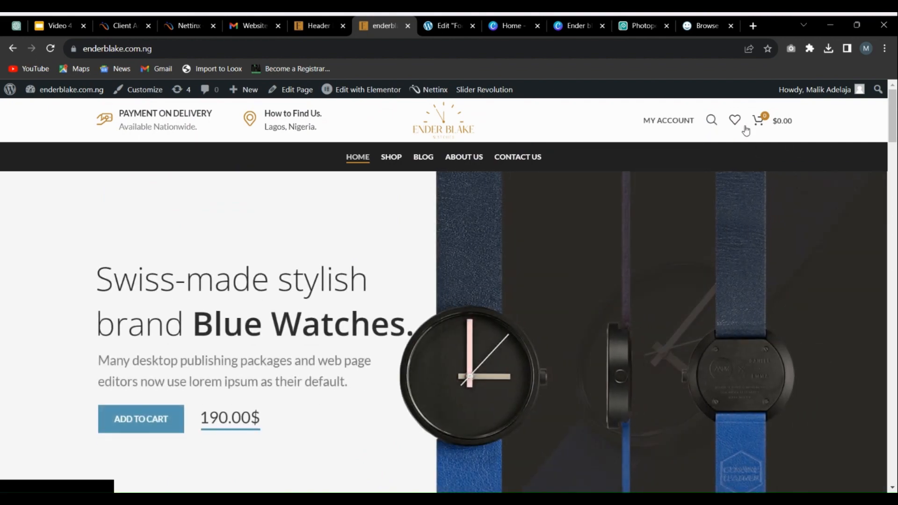
# Step: Look over the storefront's footer and open the WordPress Widgets page in place of the header builder
pyautogui.scroll(-10, 515, 235)
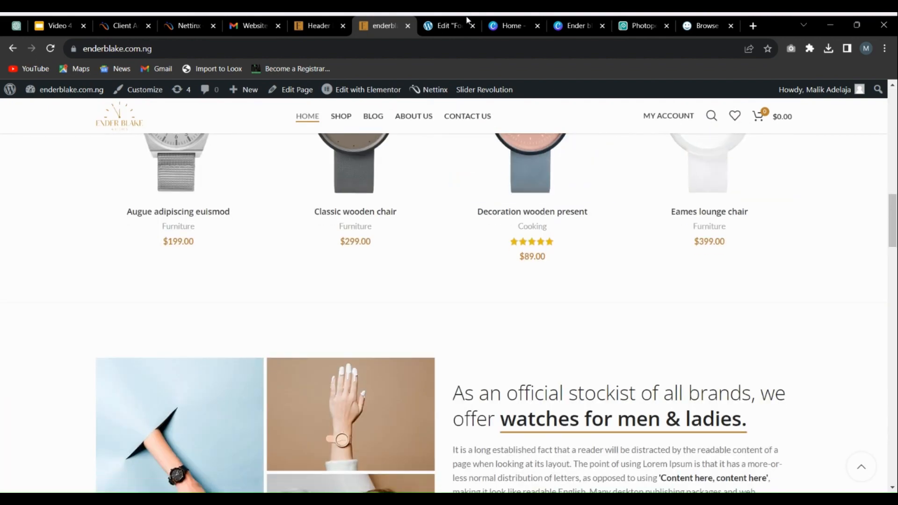
pyautogui.scroll(-13, 883, 360)
pyautogui.scroll(-10, 883, 364)
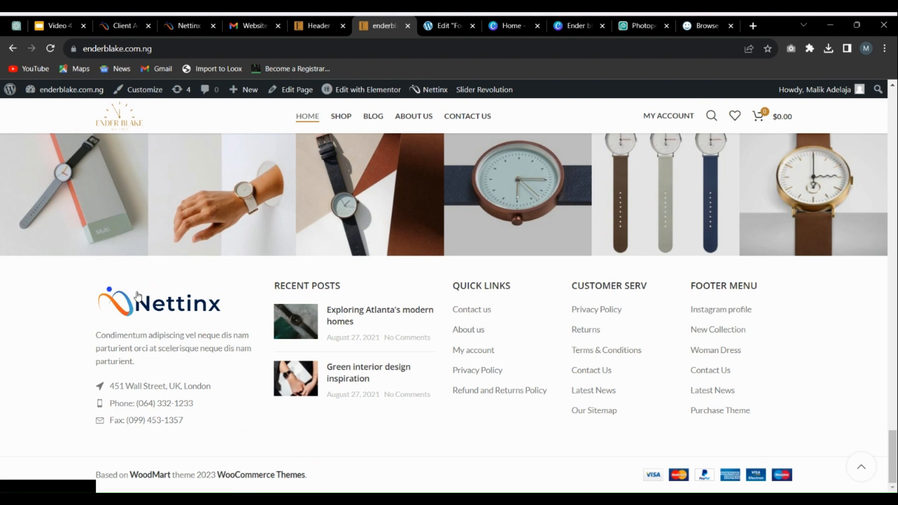
pyautogui.click(305, 21)
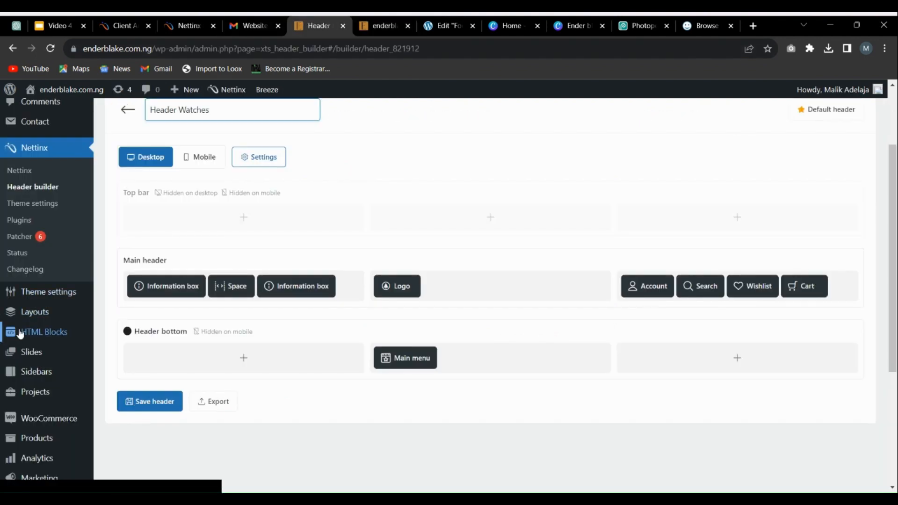
pyautogui.scroll(-3, 45, 321)
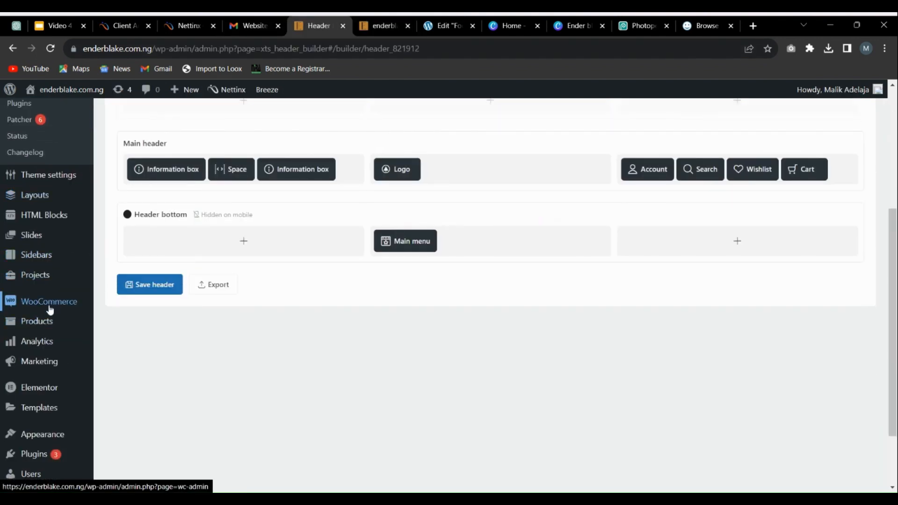
pyautogui.moveTo(45, 364)
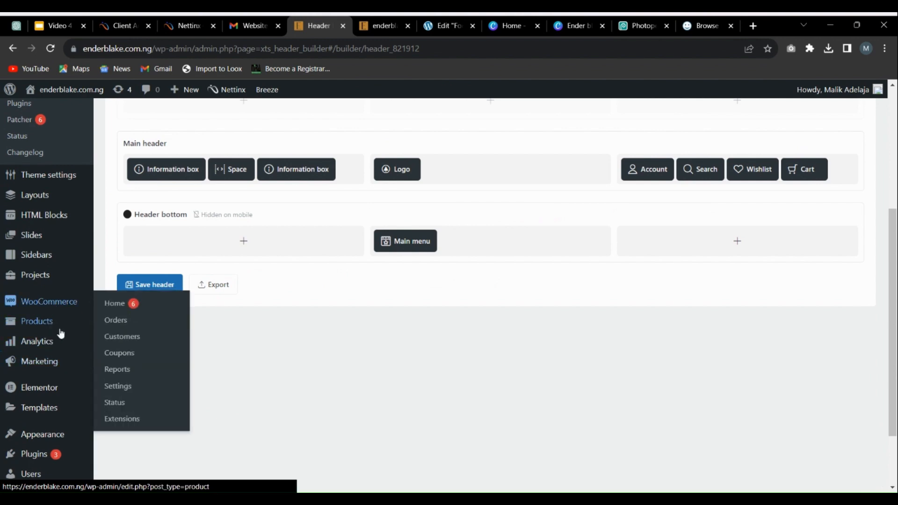
pyautogui.scroll(-2, 56, 356)
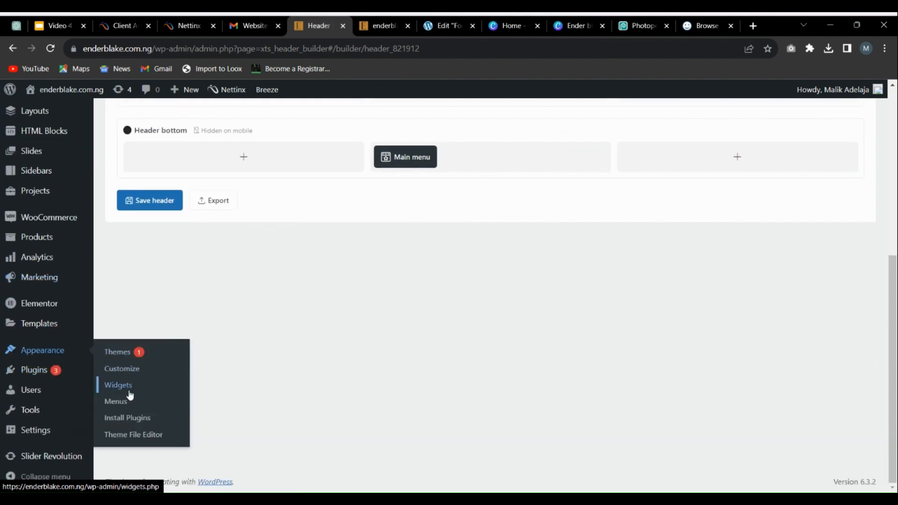
pyautogui.click(118, 385)
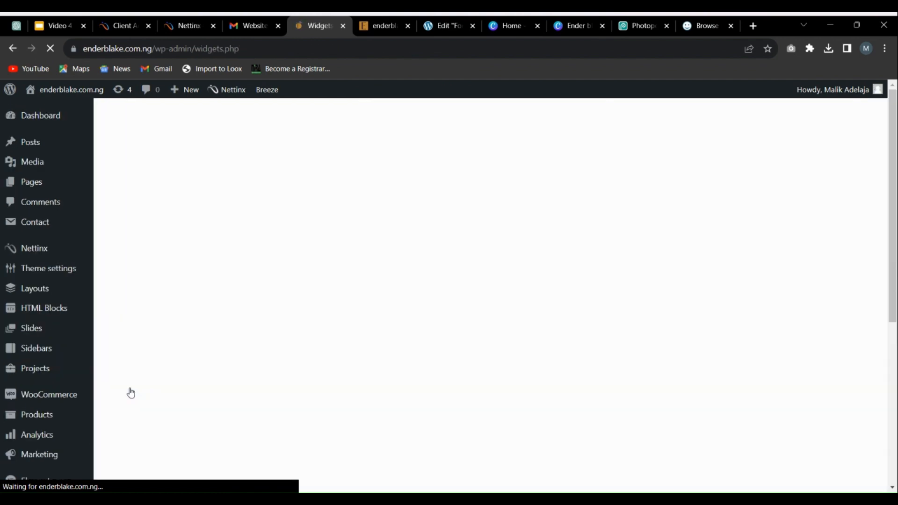
pyautogui.click(379, 25)
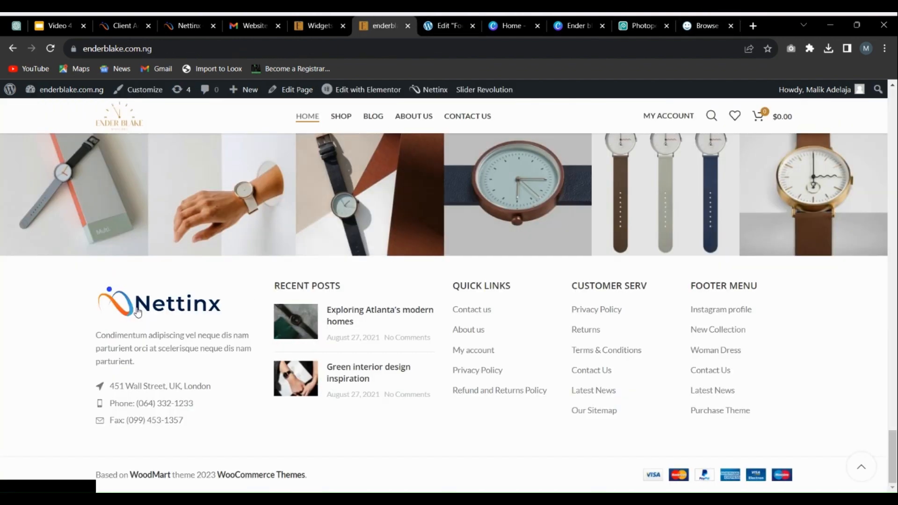
pyautogui.click(329, 21)
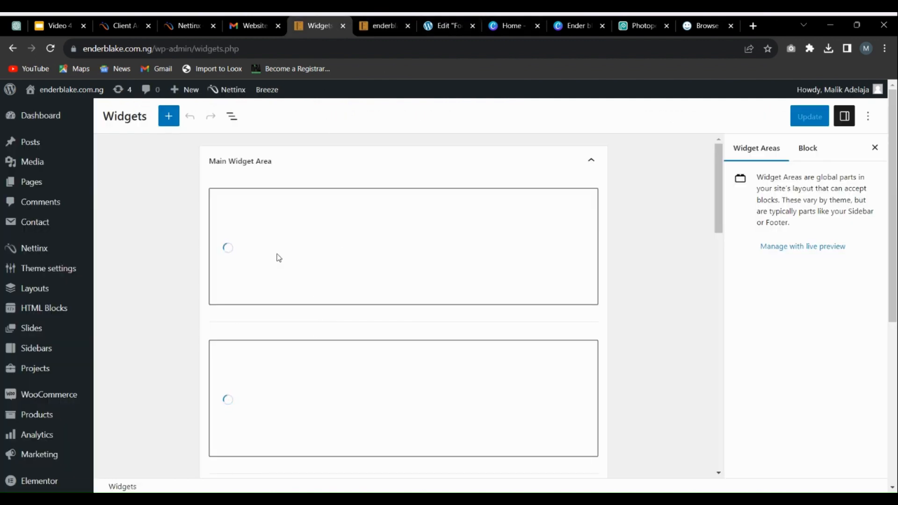
# Step: Expand the Footer Column 1 widget area and open its WoodMart HTML Block widget to see which block it uses
pyautogui.scroll(-15, 276, 256)
pyautogui.scroll(10, 386, 252)
pyautogui.scroll(-10, 244, 326)
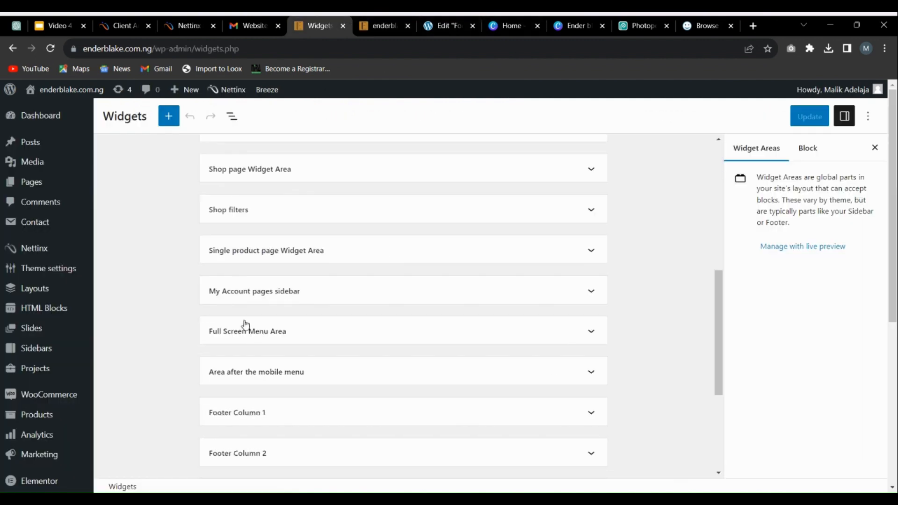
pyautogui.click(270, 213)
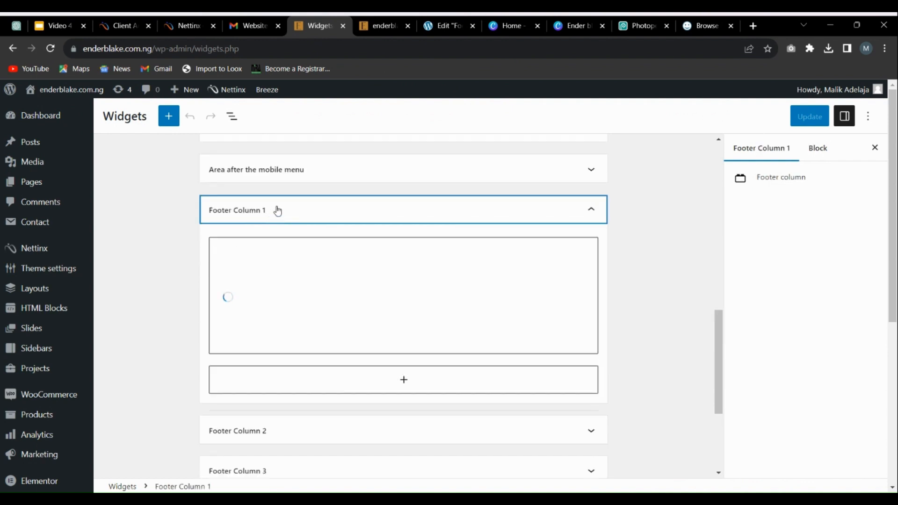
pyautogui.click(365, 27)
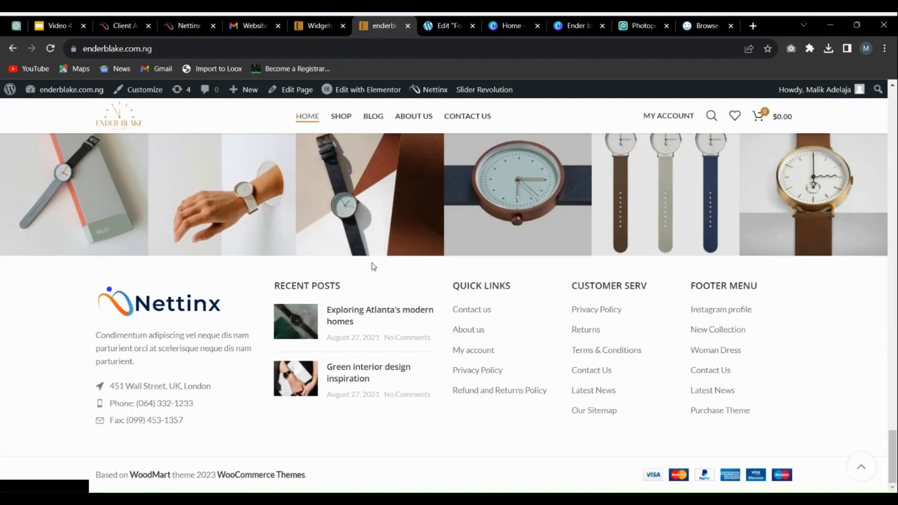
pyautogui.click(324, 29)
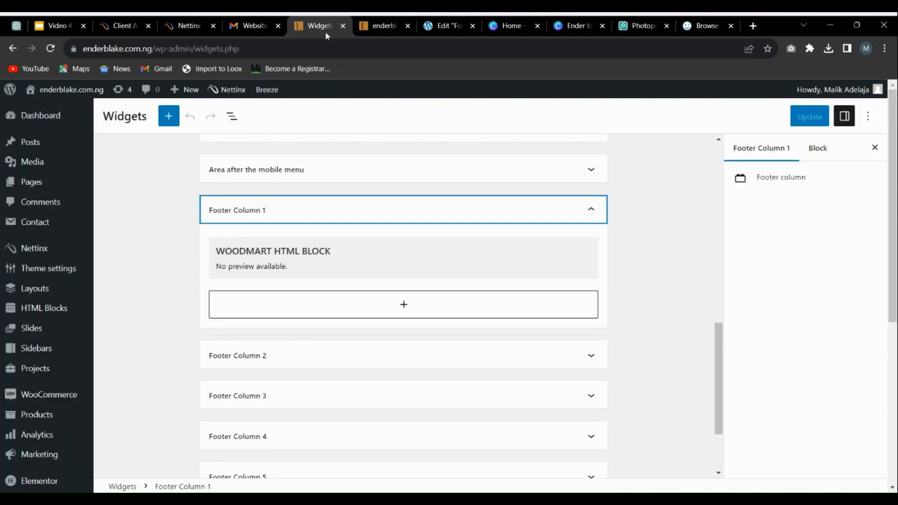
pyautogui.click(320, 262)
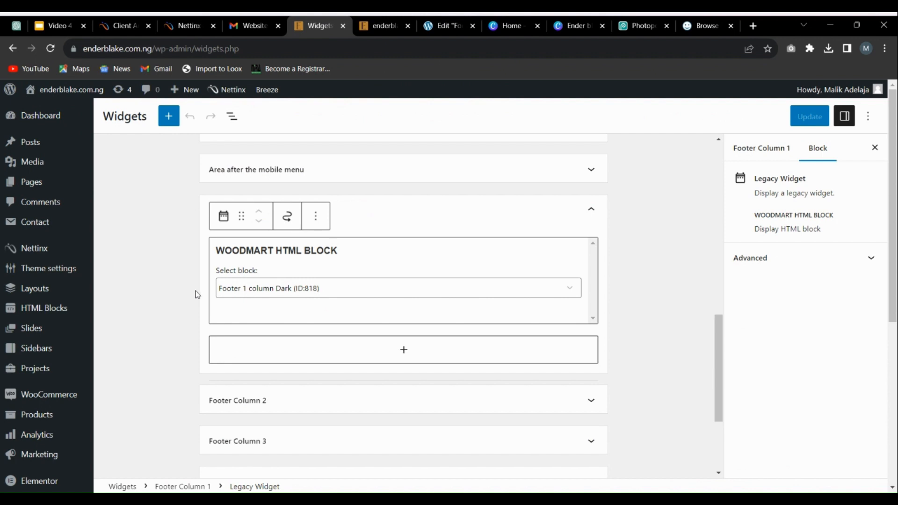
pyautogui.scroll(-3, 418, 356)
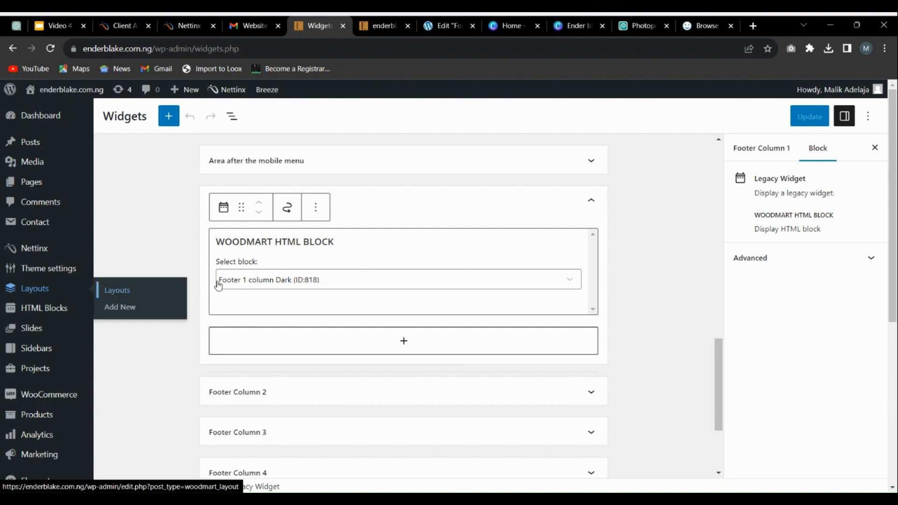
# Step: Open the HTML Blocks list in a new browser tab and switch to it
pyautogui.moveTo(6, 318)
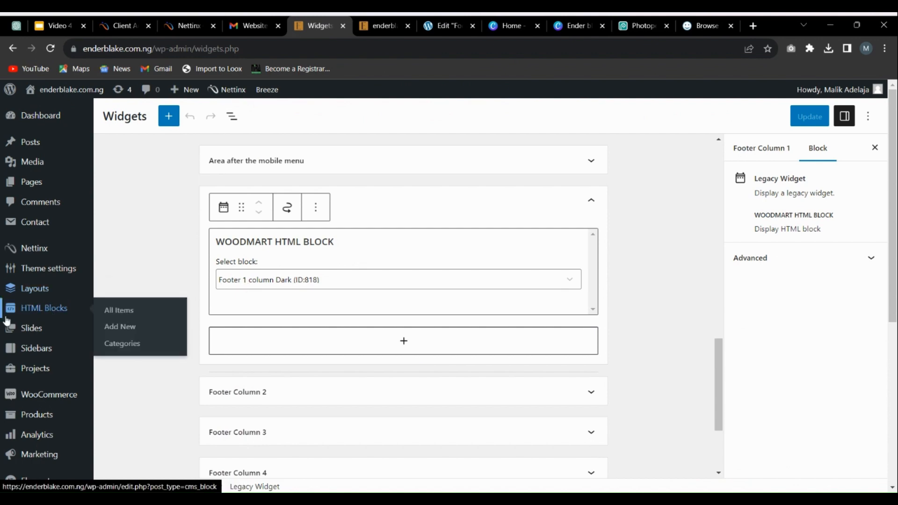
pyautogui.rightClick(45, 310)
pyautogui.click(100, 315)
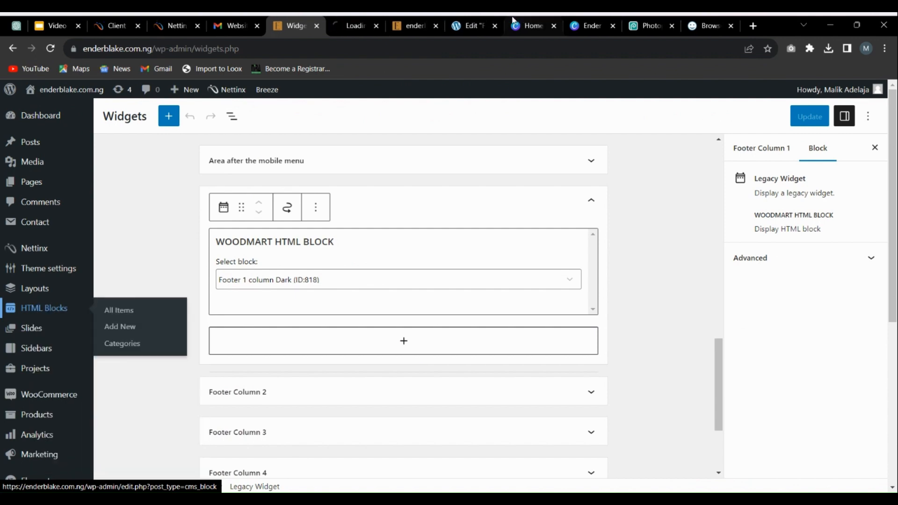
pyautogui.click(349, 23)
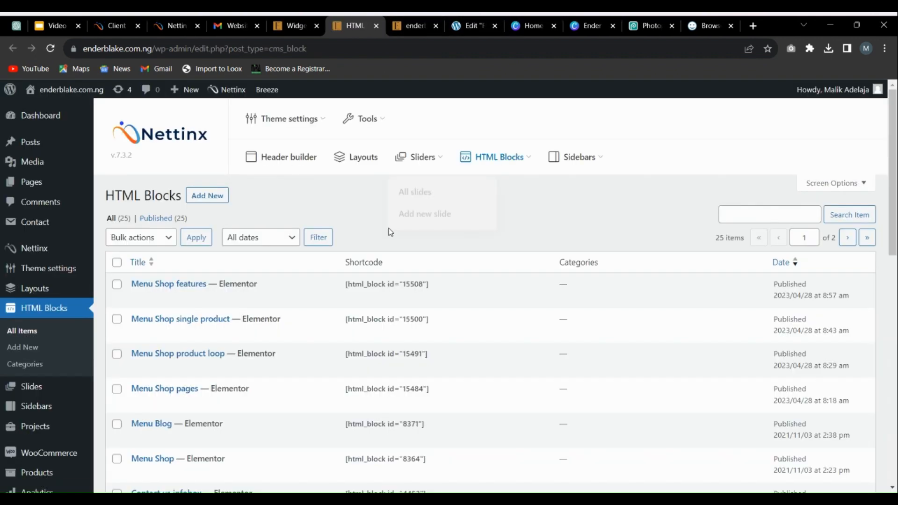
# Step: Find the "Footer 1 column Dark" block in the HTML Blocks list and open it for editing with Elementor
pyautogui.scroll(-12, 250, 224)
pyautogui.scroll(-2, 262, 253)
pyautogui.scroll(8, 230, 217)
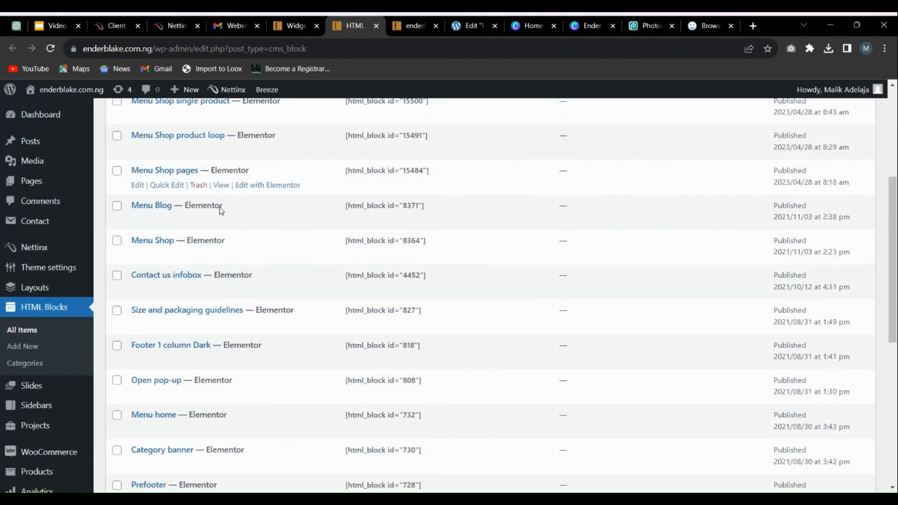
pyautogui.scroll(-8, 229, 229)
pyautogui.scroll(5, 285, 228)
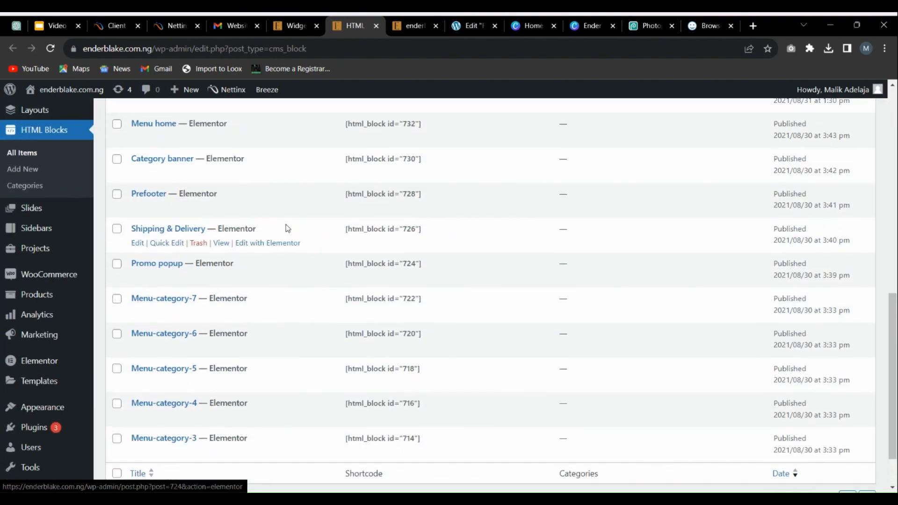
pyautogui.scroll(6, 287, 229)
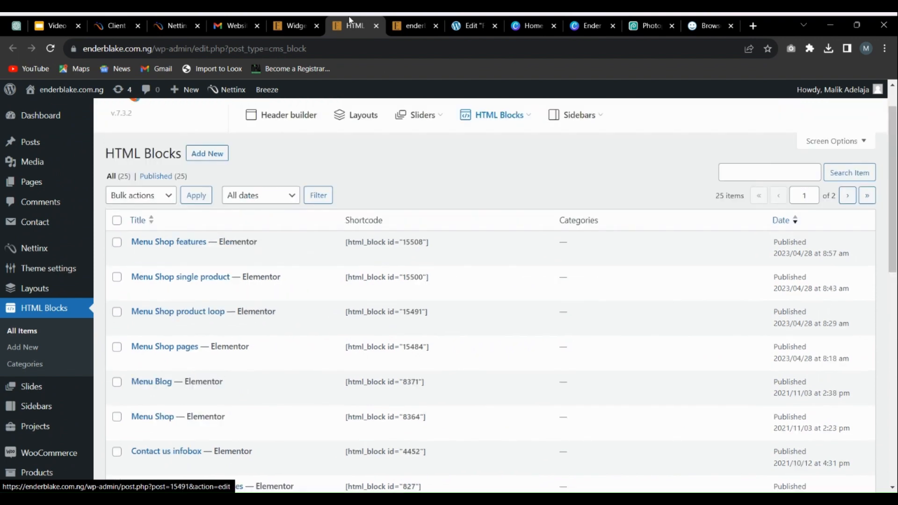
pyautogui.click(283, 26)
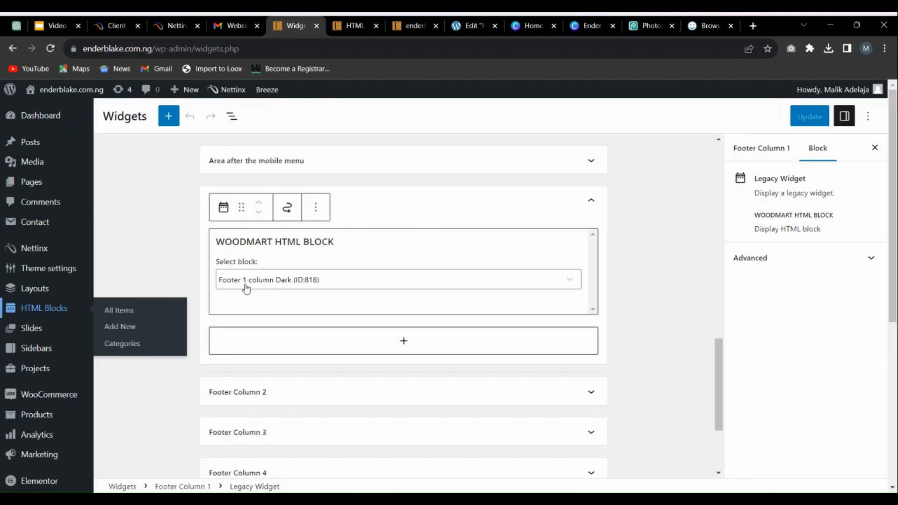
pyautogui.click(351, 25)
pyautogui.scroll(-5, 184, 311)
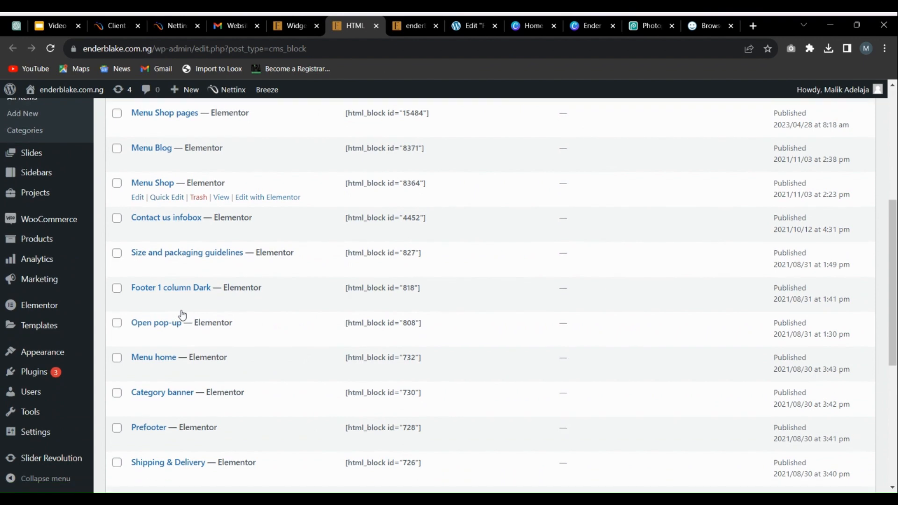
pyautogui.moveTo(154, 293)
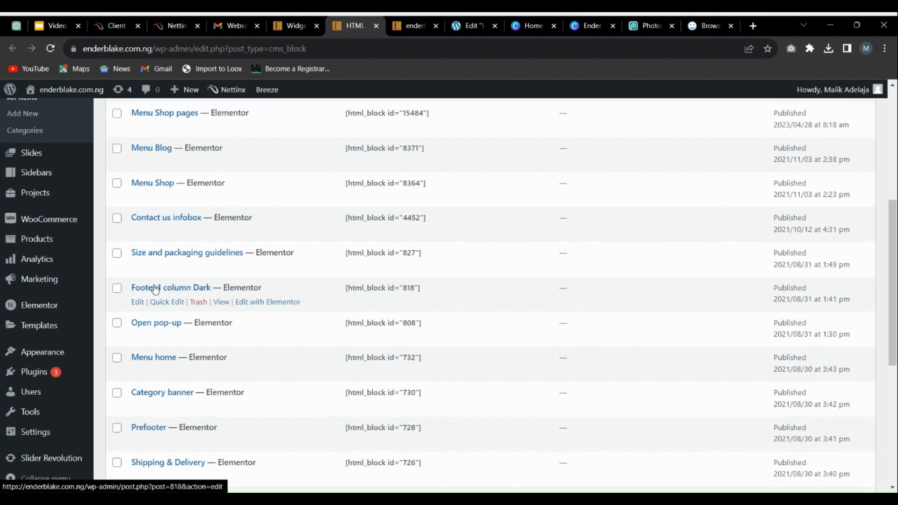
pyautogui.click(255, 303)
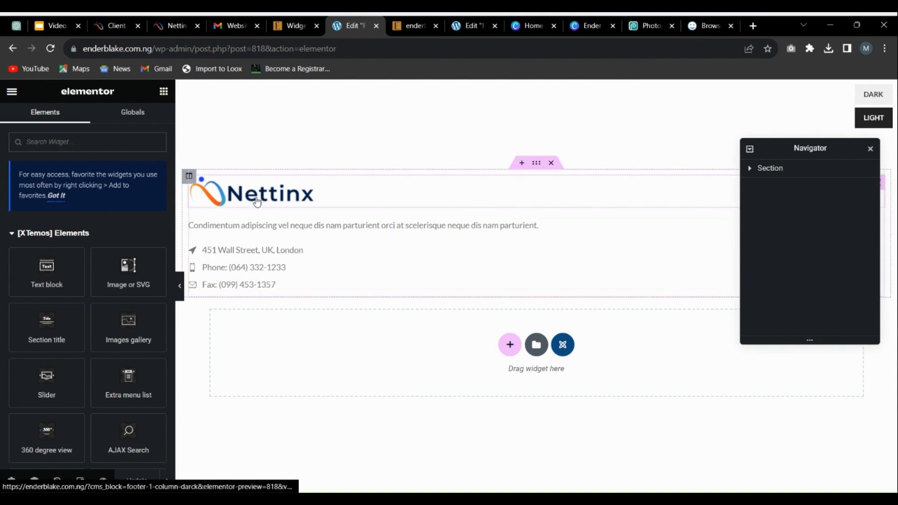
# Step: Replace the Nettinx logo image in the footer block with the Ender Blake Watches logo from the media library
pyautogui.click(243, 195)
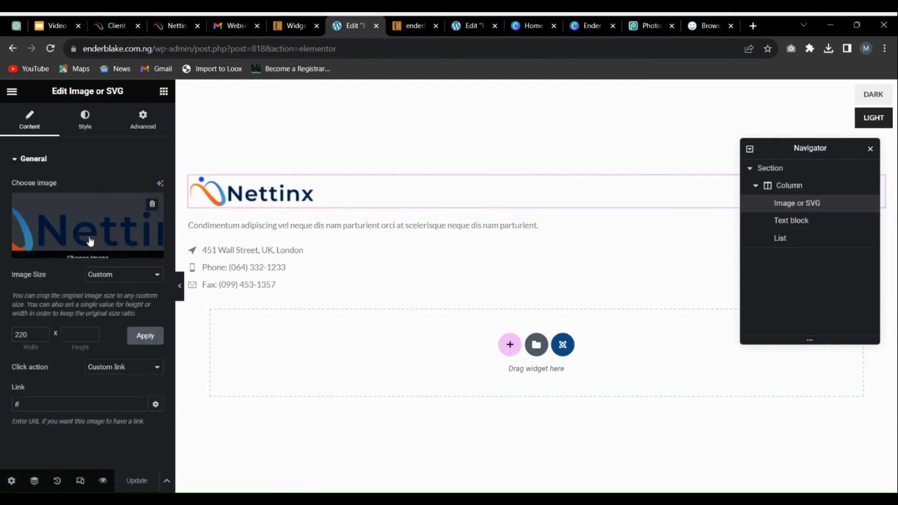
pyautogui.click(96, 218)
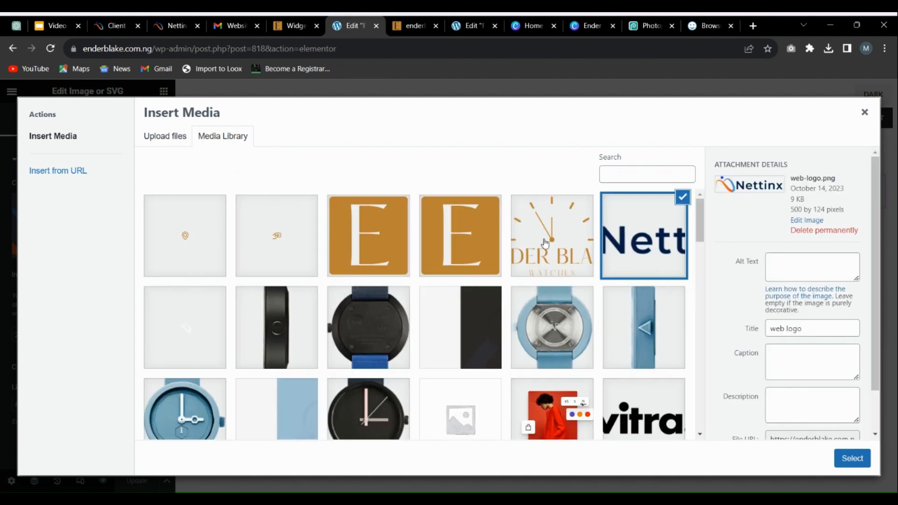
pyautogui.click(544, 242)
pyautogui.click(852, 460)
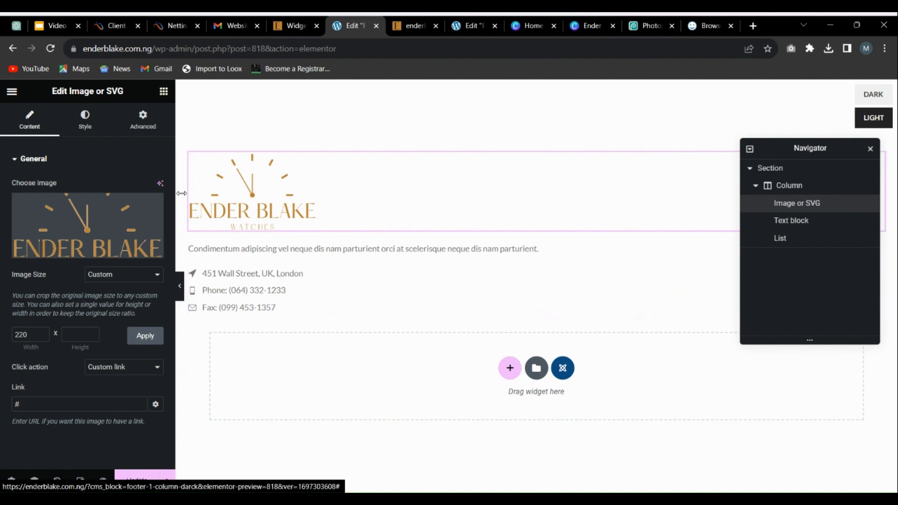
# Step: Replace the placeholder sentence in the footer's text block with "Your Naija Watch Plug."
pyautogui.click(290, 249)
pyautogui.moveTo(91, 328); pyautogui.dragTo(2, 248)
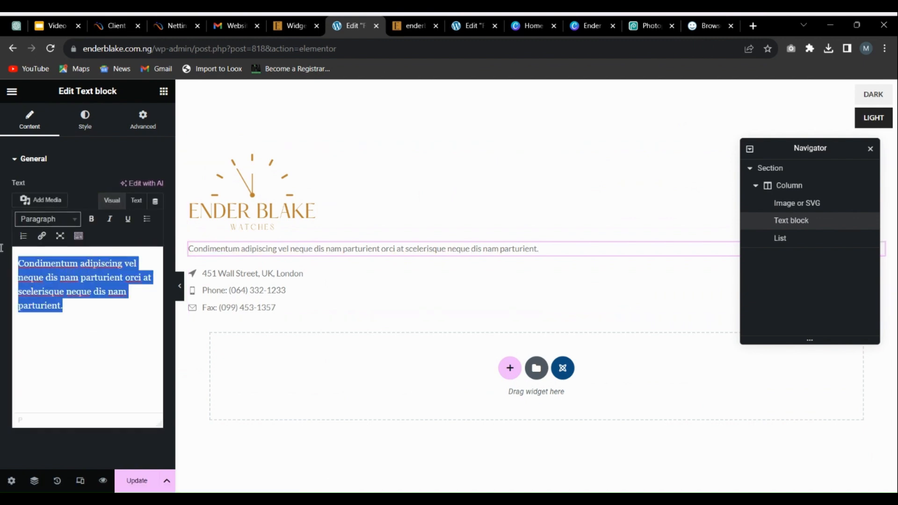
pyautogui.write('Yo')
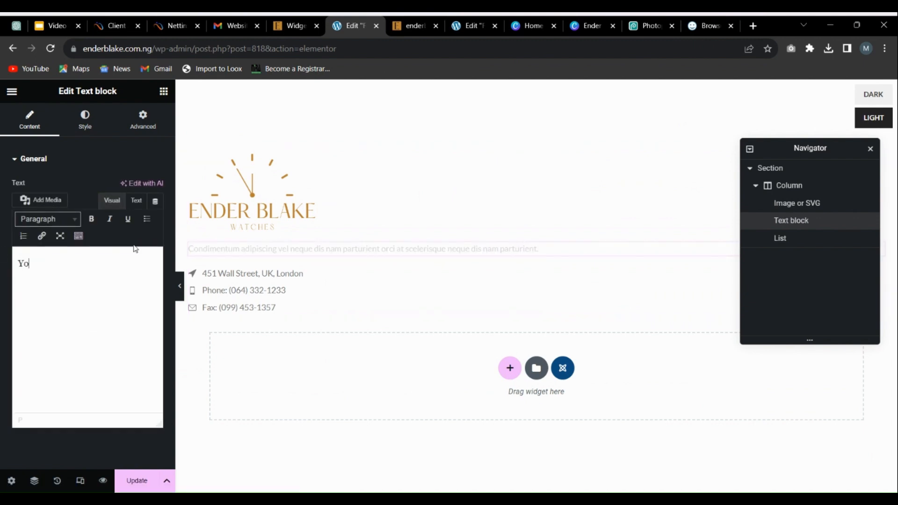
pyautogui.write('ur Naija Watc')
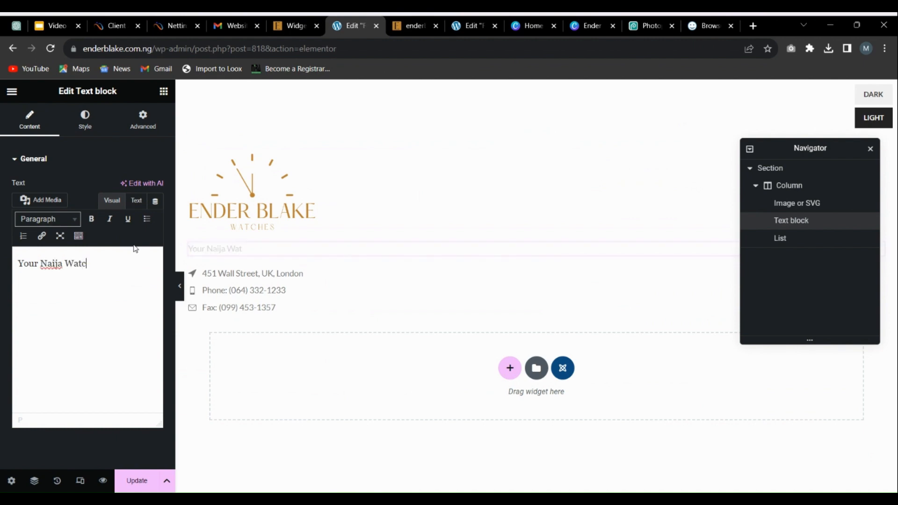
pyautogui.write('h Plug.')
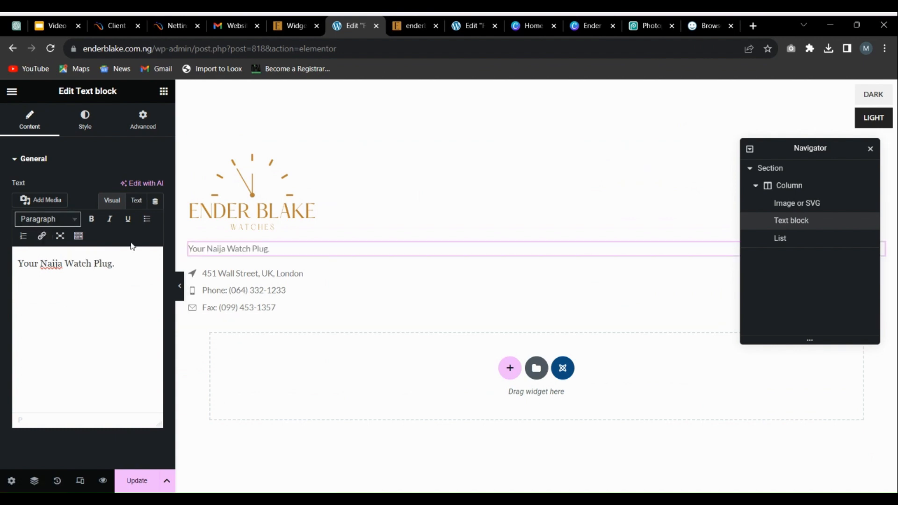
# Step: Open the footer's contact list and remove the city and country from its address line directly on the page
pyautogui.click(274, 273)
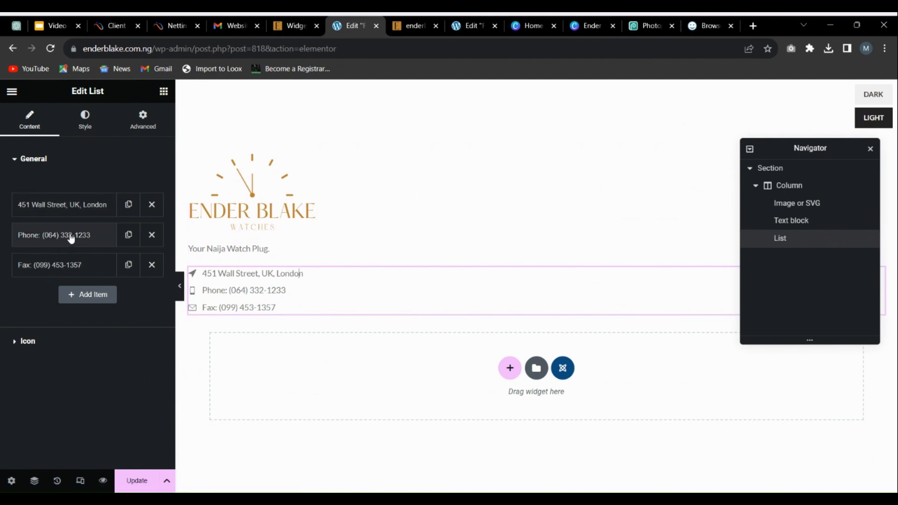
pyautogui.click(272, 272)
pyautogui.rightClick(311, 273)
pyautogui.moveTo(304, 275); pyautogui.dragTo(281, 285)
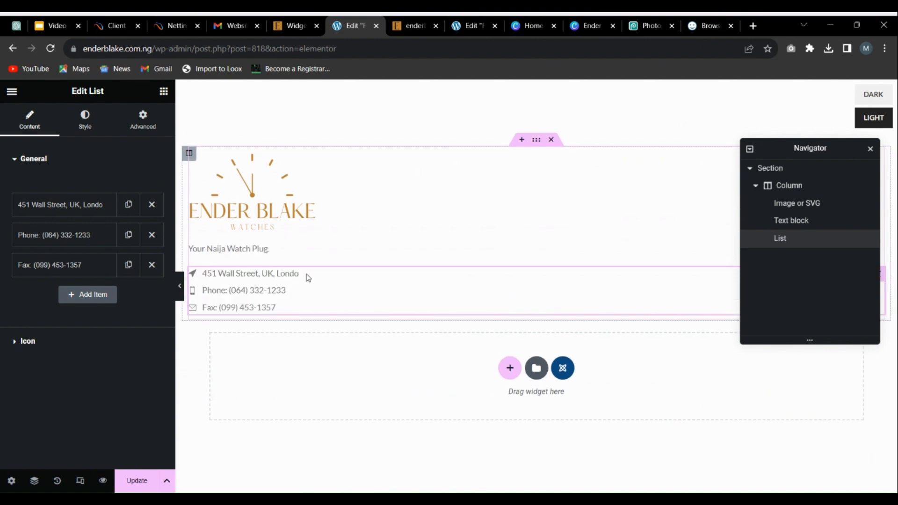
pyautogui.press('BackSpace')
pyautogui.press('BackSpace')
pyautogui.press('BackSpace')
pyautogui.press('BackSpace')
pyautogui.press('BackSpace')
pyautogui.press('BackSpace')
pyautogui.press('BackSpace')
pyautogui.press('BackSpace')
pyautogui.press('BackSpace')
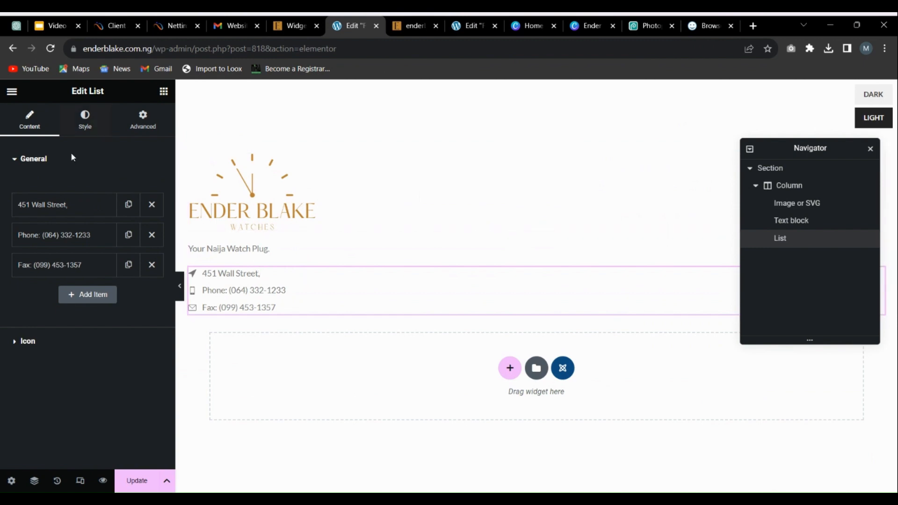
# Step: Look into the contact list's address and phone items, and delete the fax item
pyautogui.click(63, 209)
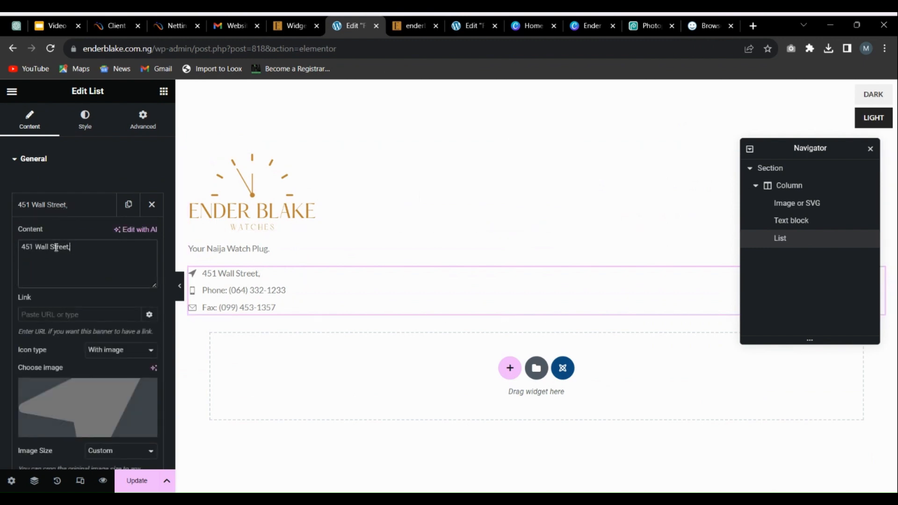
pyautogui.click(61, 210)
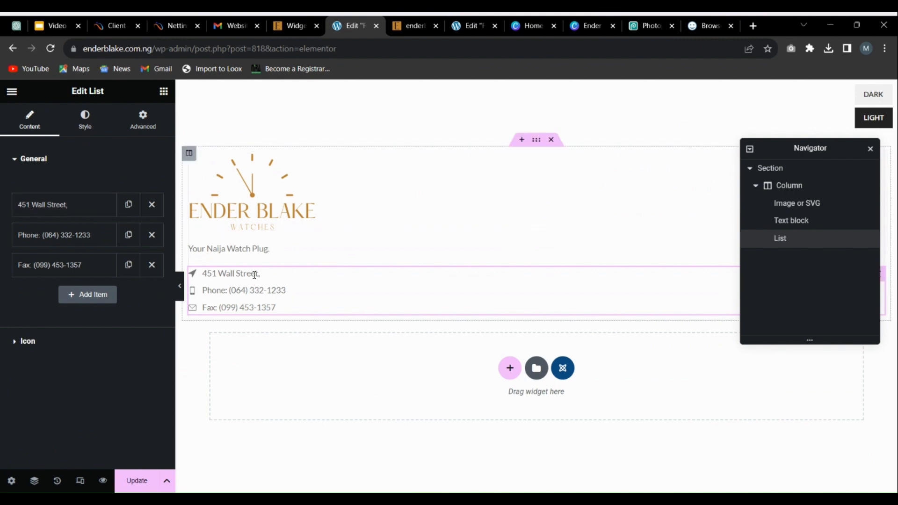
pyautogui.click(19, 236)
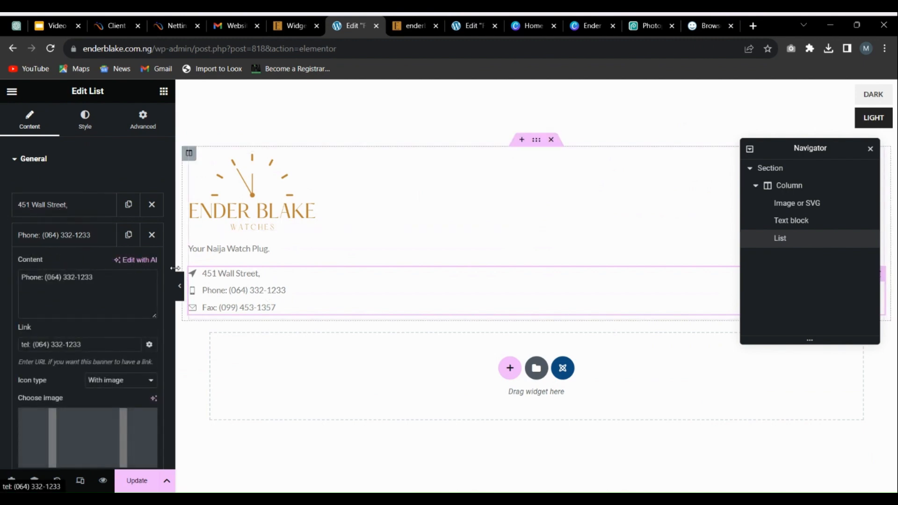
pyautogui.click(66, 235)
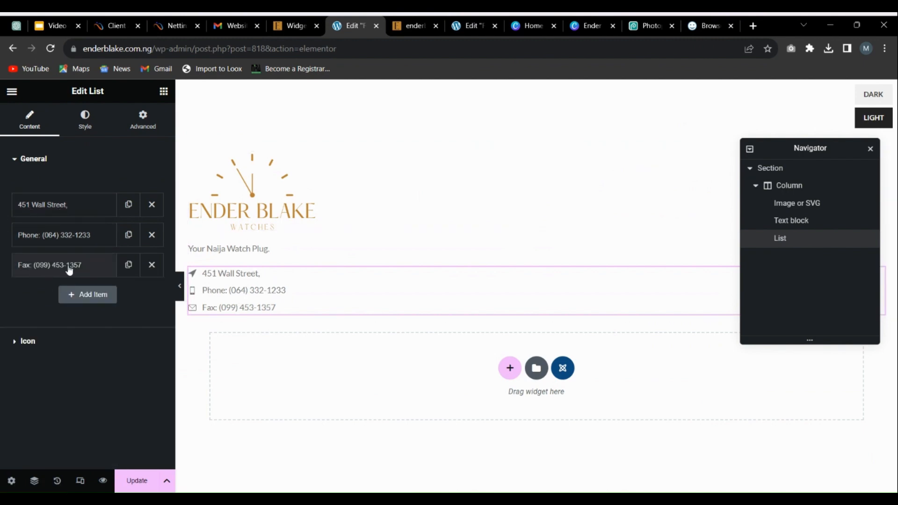
pyautogui.click(152, 266)
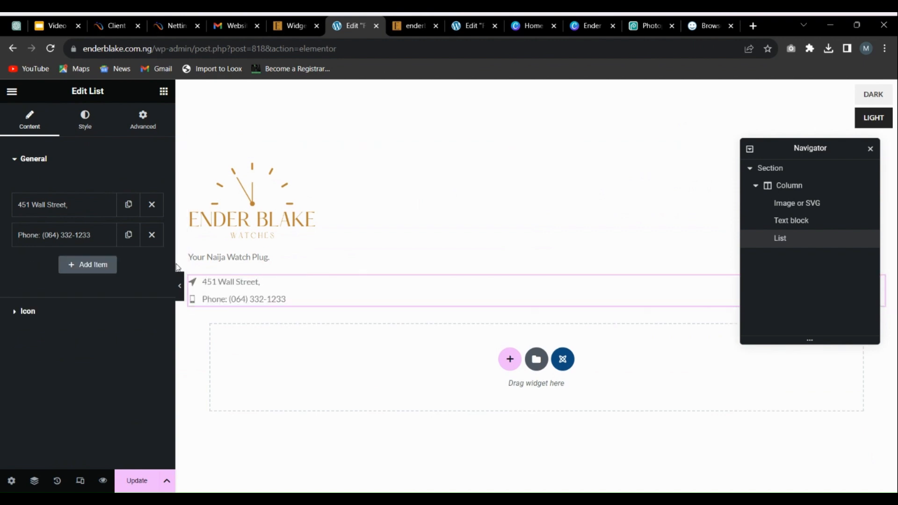
# Step: Change the content of the list's address item to "Lagos, nigeria"
pyautogui.click(55, 215)
pyautogui.moveTo(80, 247); pyautogui.dragTo(1, 241)
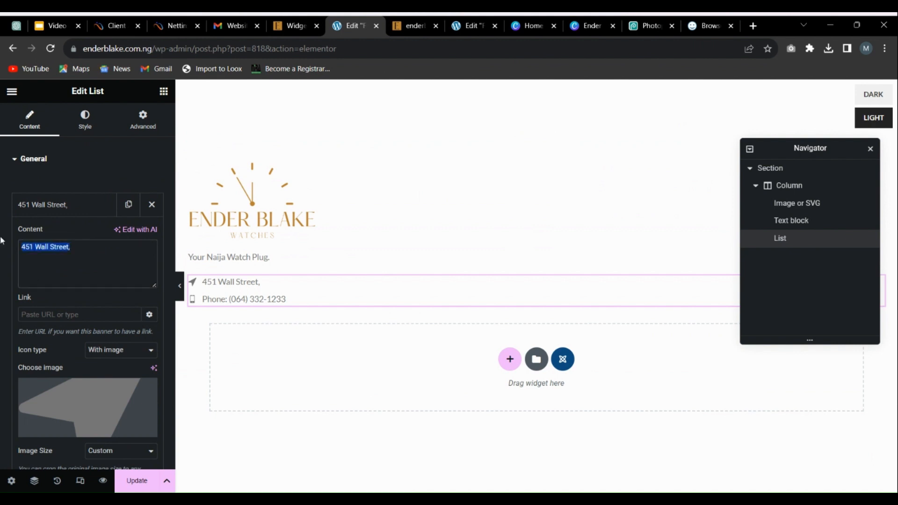
pyautogui.write('Lagos,')
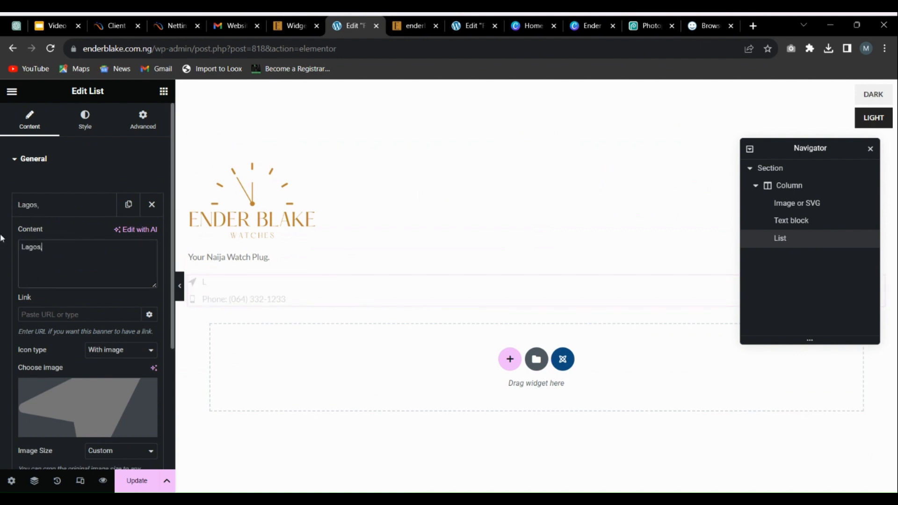
pyautogui.write(' nigeria')
pyautogui.click(42, 205)
# Step: Replace the number in the phone item's content with the store's phone number, keeping the "Phone:" label
pyautogui.click(71, 234)
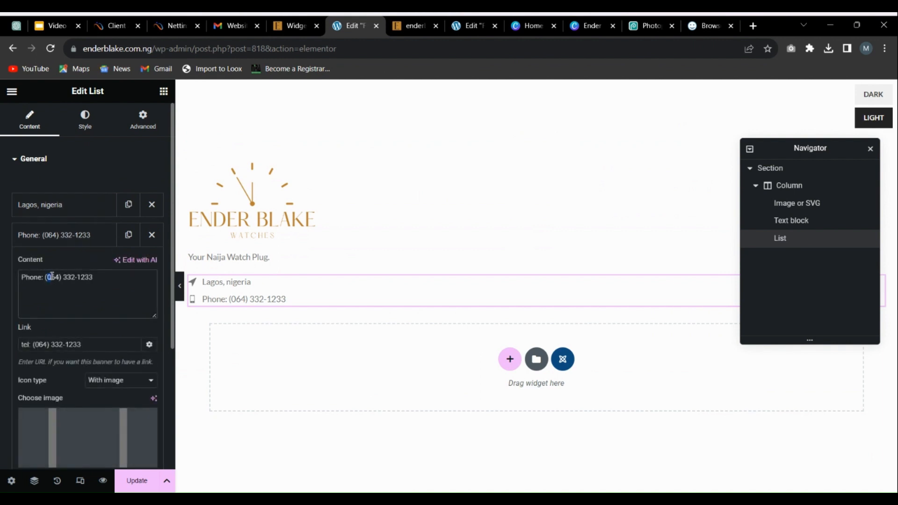
pyautogui.moveTo(46, 277)
pyautogui.mouseDown()
pyautogui.moveTo(63, 277)
pyautogui.moveTo(49, 265)
pyautogui.mouseUp()
pyautogui.write('+k')
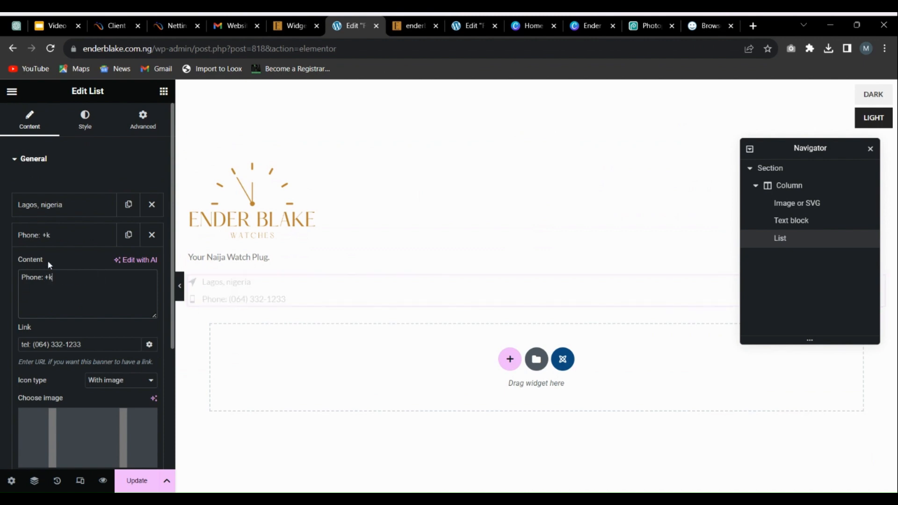
pyautogui.press('BackSpace')
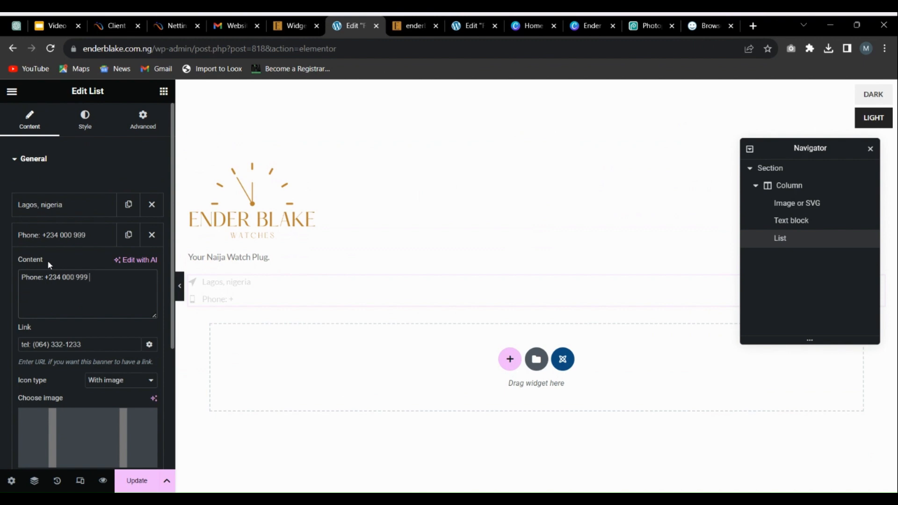
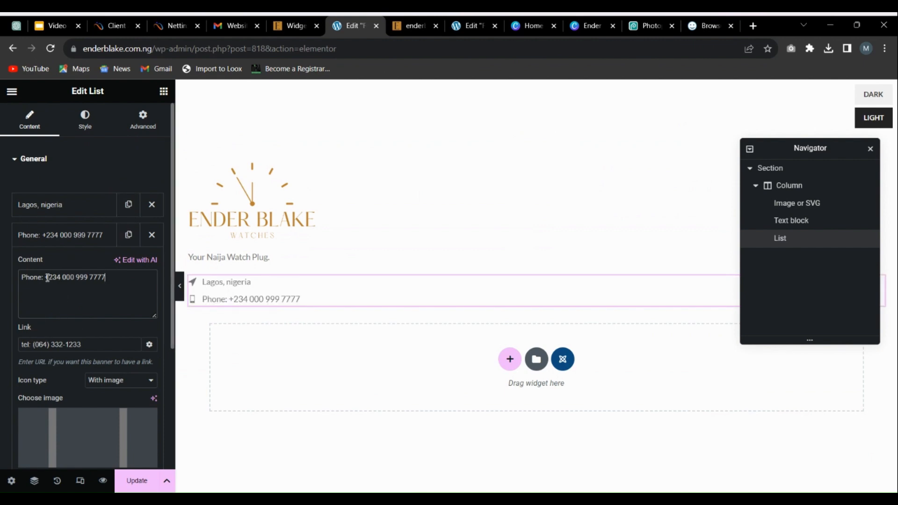
# Step: Set the phone item's "tel:" link to the same store phone number without spaces, and collapse the item
pyautogui.moveTo(46, 278); pyautogui.dragTo(109, 279)
pyautogui.hotkey('ctrl', 'c')
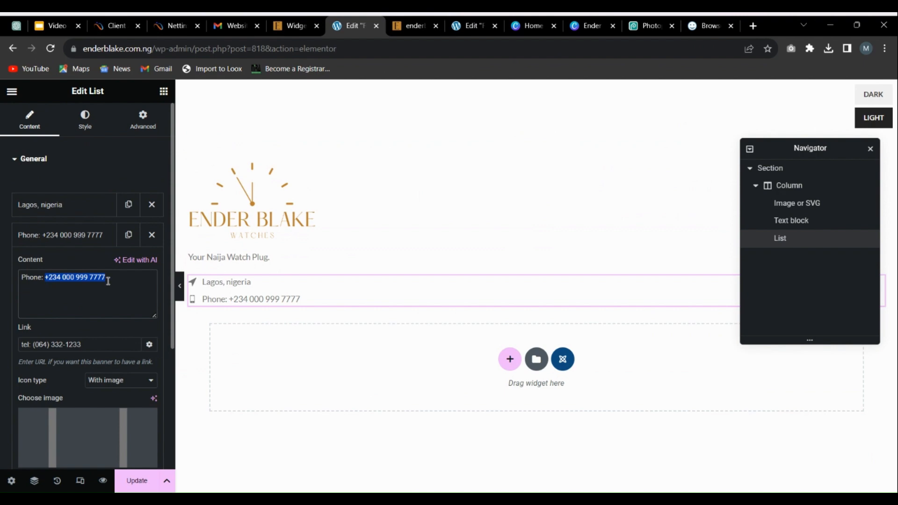
pyautogui.moveTo(83, 345); pyautogui.dragTo(35, 349)
pyautogui.hotkey('ctrl', 'v')
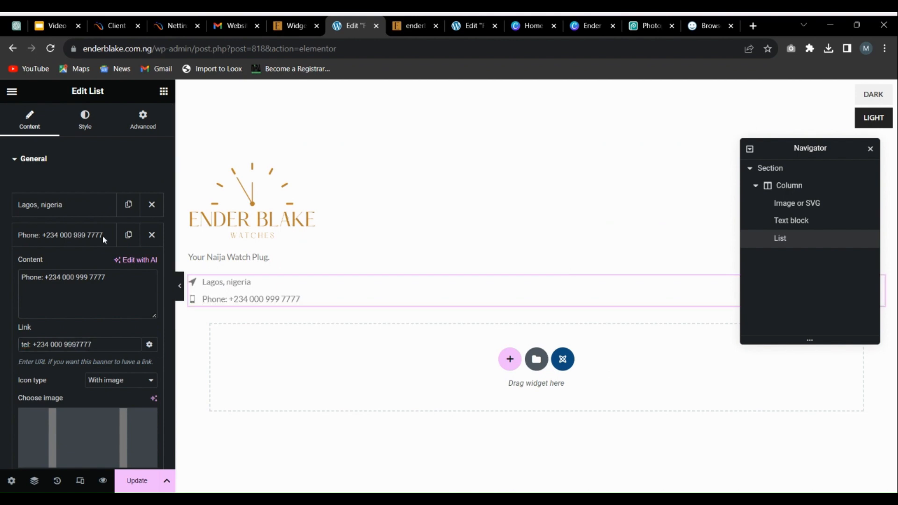
pyautogui.click(52, 345)
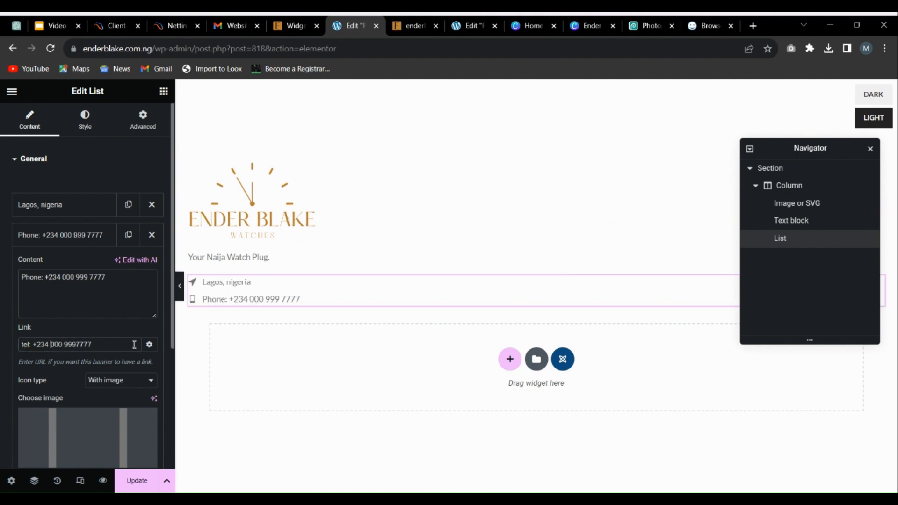
pyautogui.press('BackSpace')
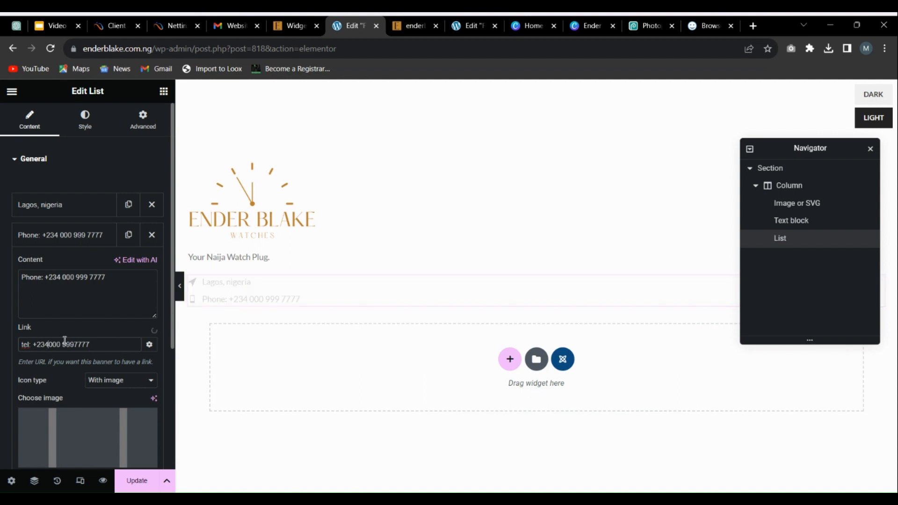
pyautogui.press('BackSpace')
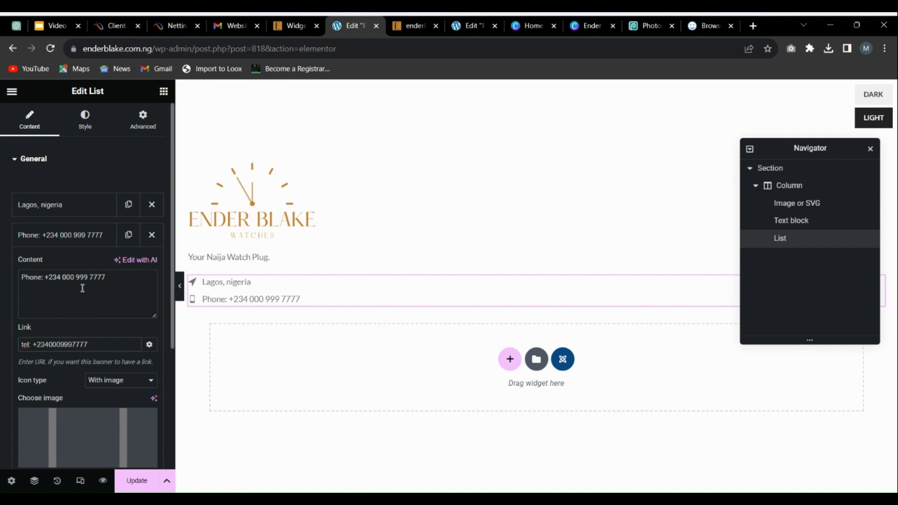
pyautogui.scroll(-3, 103, 281)
pyautogui.scroll(3, 119, 274)
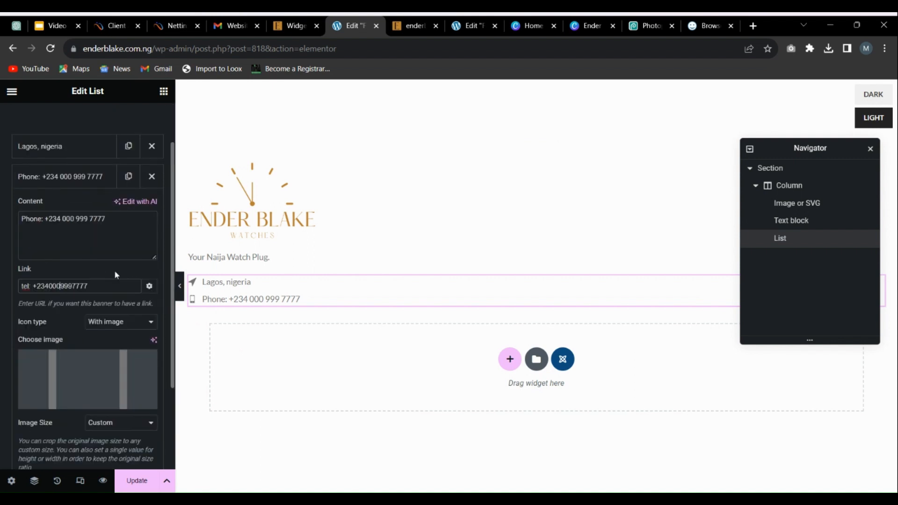
pyautogui.click(84, 184)
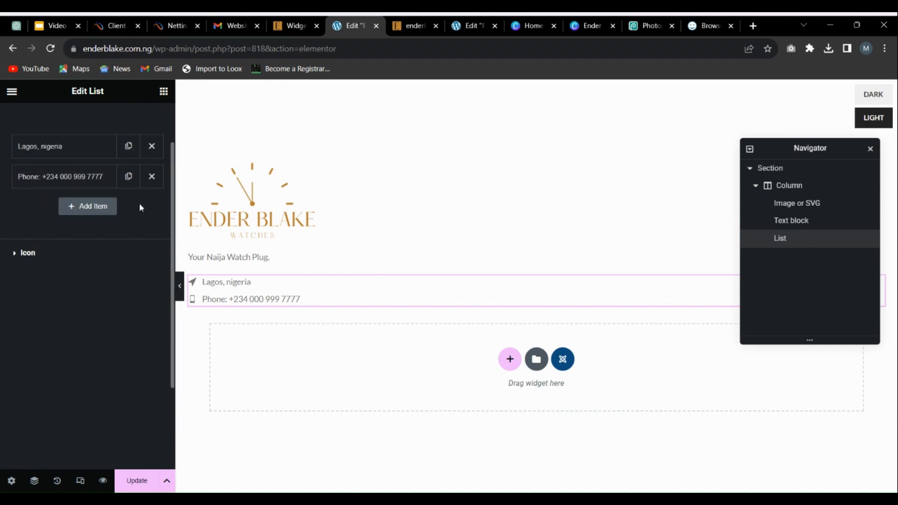
# Step: Duplicate the phone item in the contact list and set the copy's icon type to Inherit
pyautogui.click(129, 177)
pyautogui.click(83, 271)
pyautogui.scroll(-3, 56, 312)
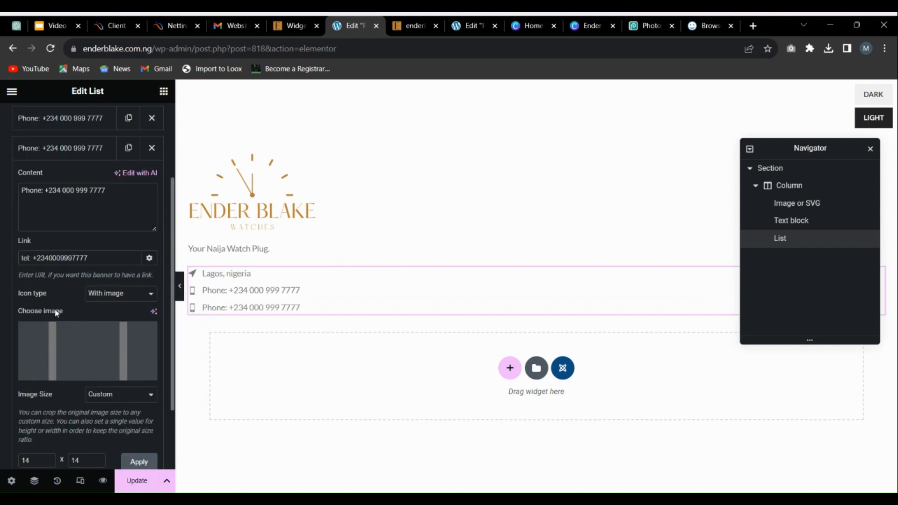
pyautogui.scroll(-2, 26, 311)
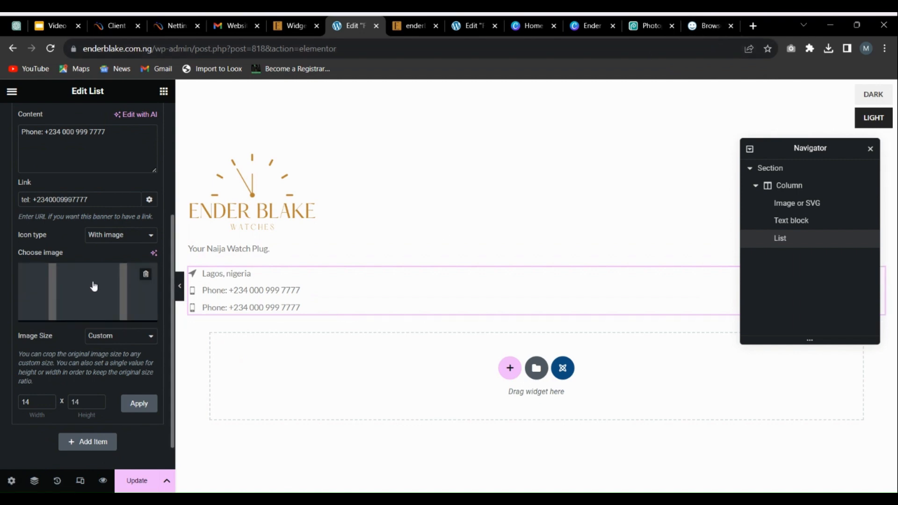
pyautogui.click(101, 240)
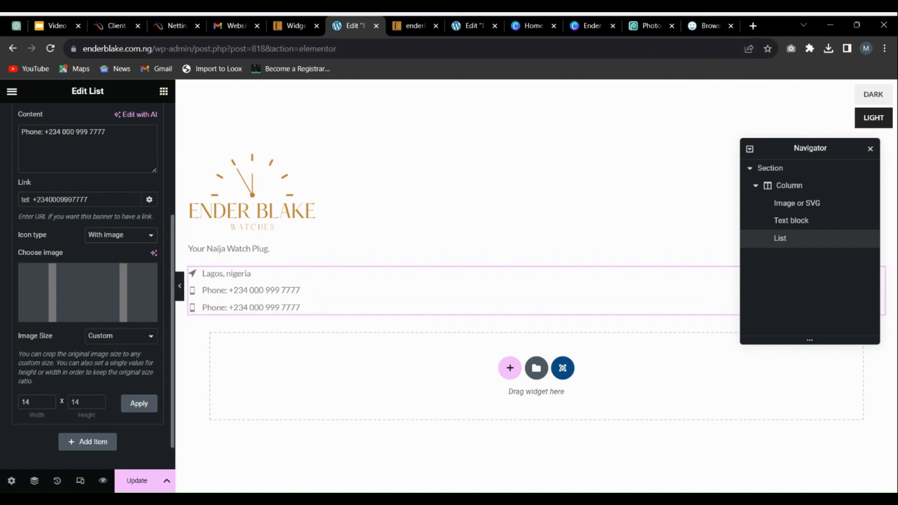
pyautogui.click(102, 249)
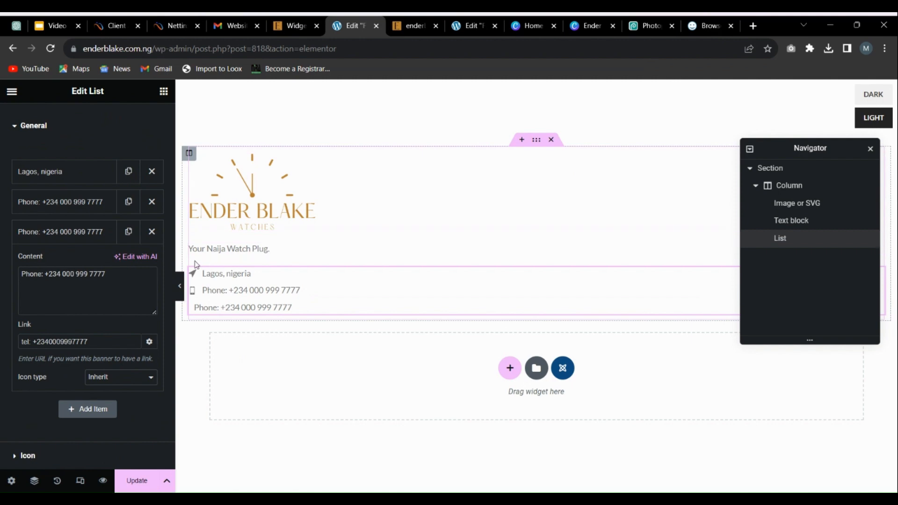
# Step: Replace the duplicated phone item's content with the label "Email:" followed by the store's e-mail address
pyautogui.scroll(1, 61, 295)
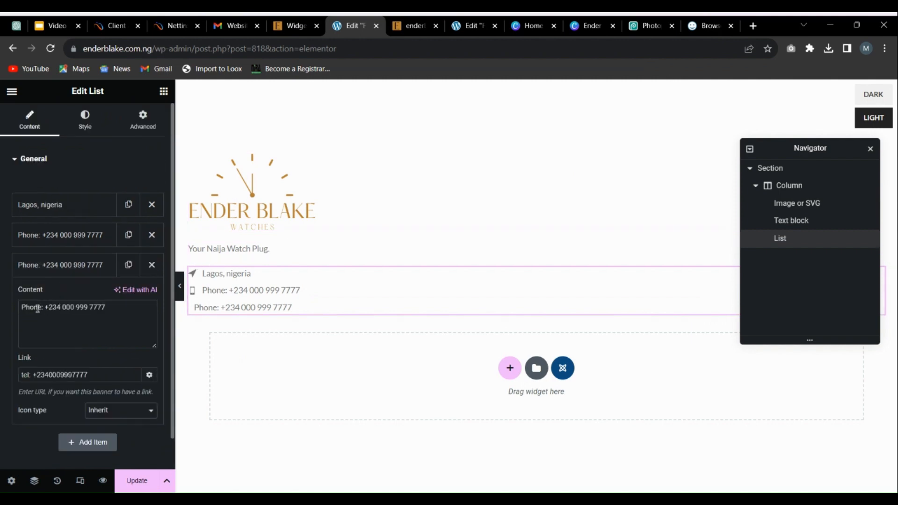
pyautogui.tripleClick(24, 305)
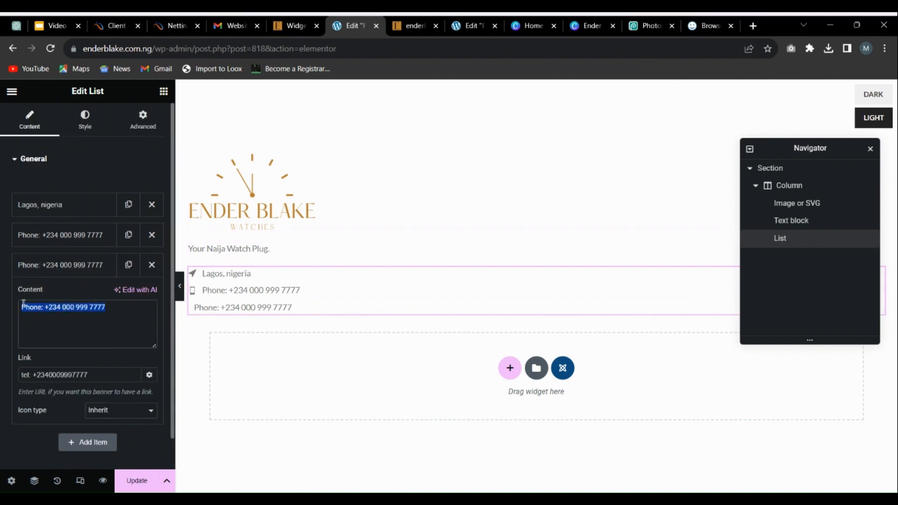
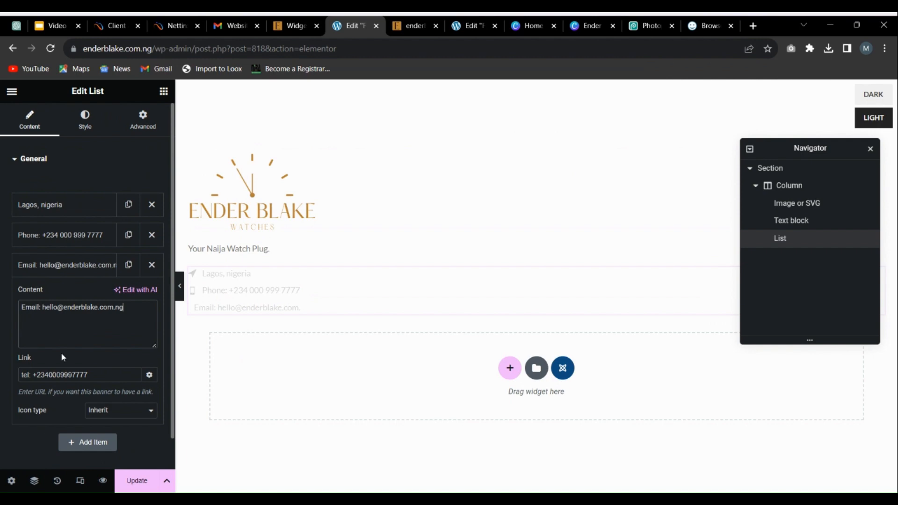
# Step: Clear the phone link from the e-mail item, leaving its link field empty
pyautogui.tripleClick(70, 374)
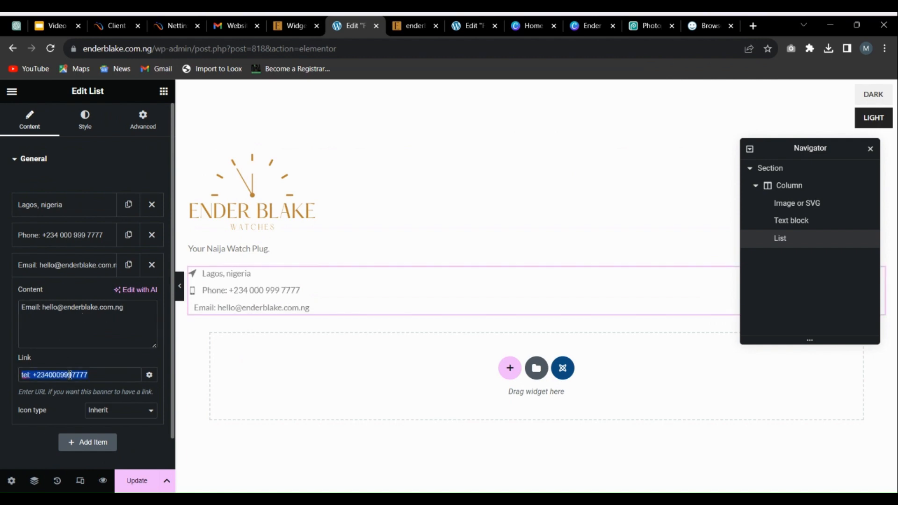
pyautogui.press('BackSpace')
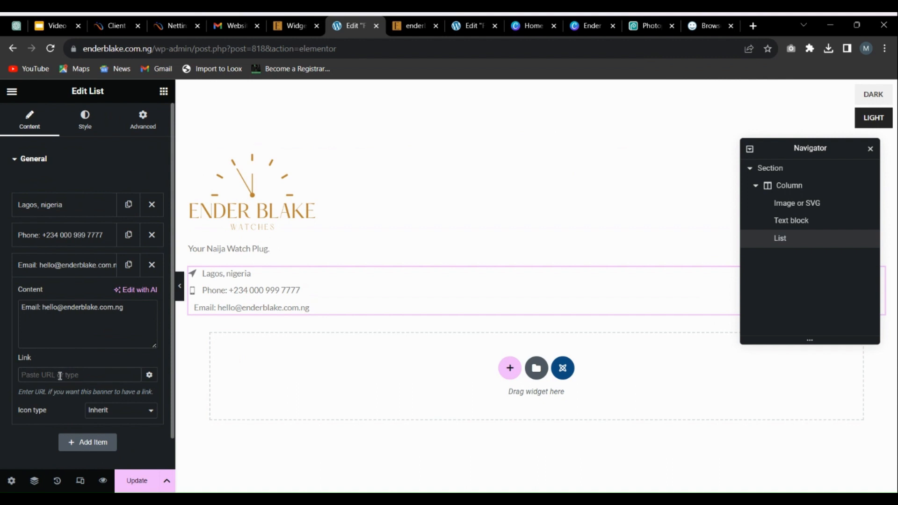
pyautogui.write('mail')
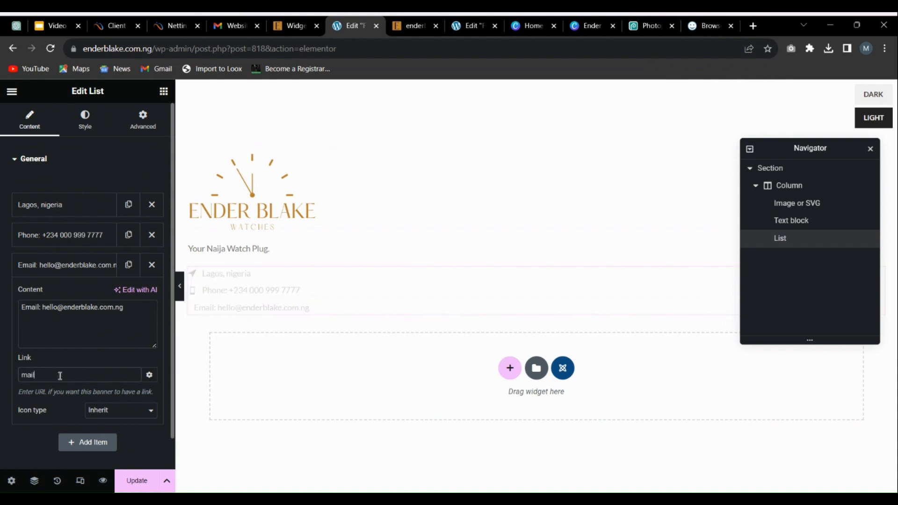
pyautogui.press('BackSpace')
pyautogui.press('BackSpace')
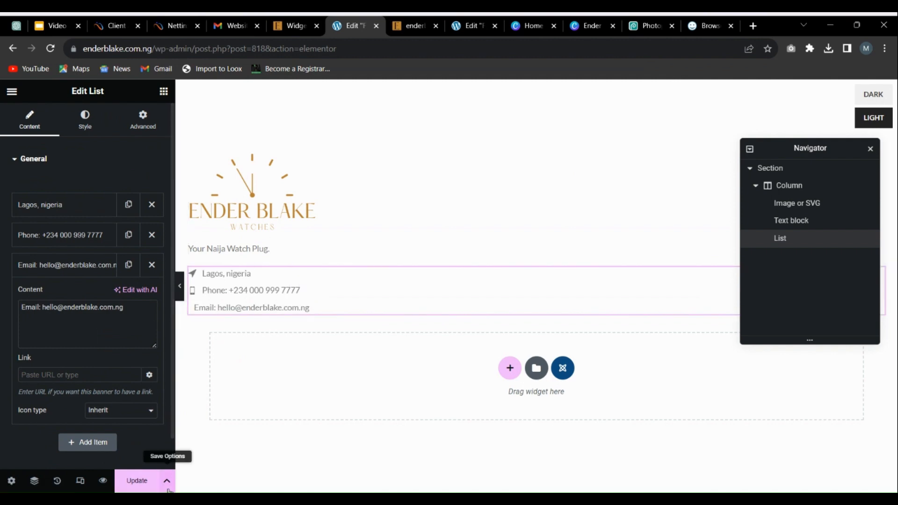
# Step: Save the footer block and reload the store's homepage to check its footer
pyautogui.click(138, 488)
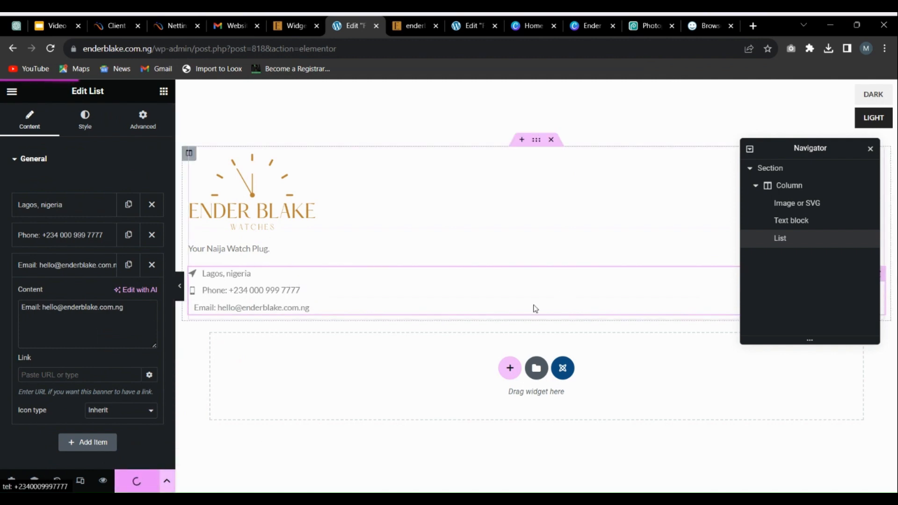
pyautogui.click(406, 23)
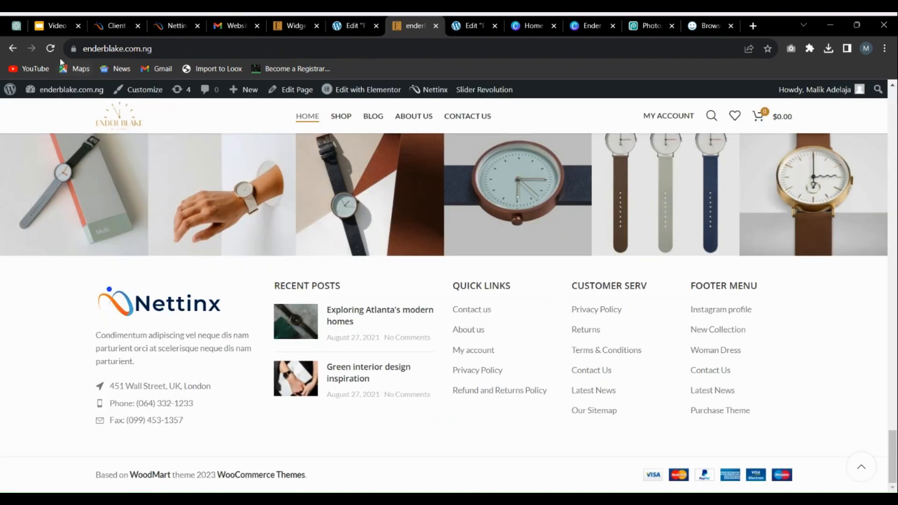
pyautogui.press('F5')
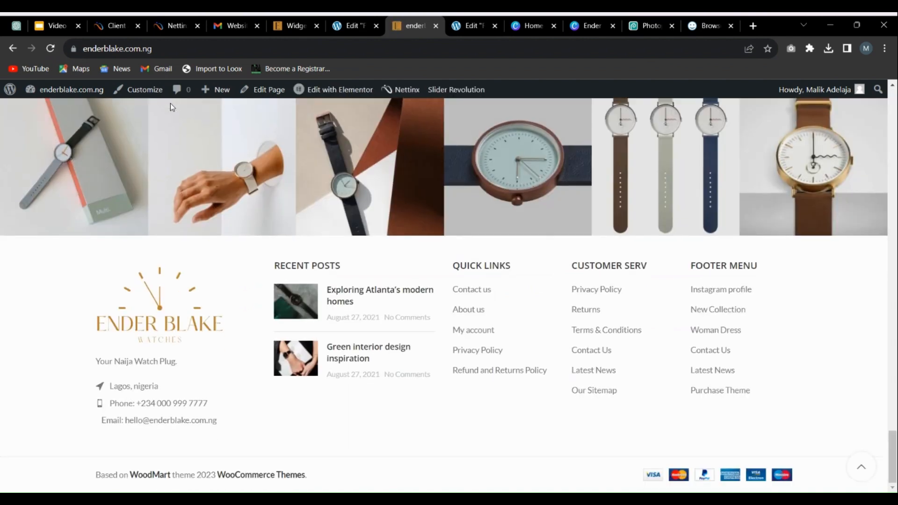
# Step: Examine the WoodMart Recent Posts widget's settings in Footer Column 2 of the site's widgets page
pyautogui.click(301, 21)
pyautogui.scroll(-3, 248, 257)
pyautogui.click(280, 245)
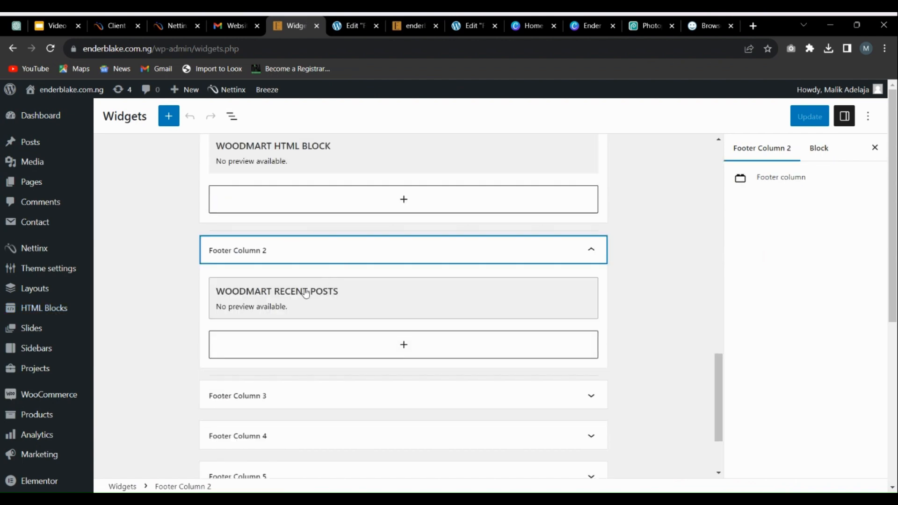
pyautogui.click(340, 311)
pyautogui.scroll(-3, 322, 309)
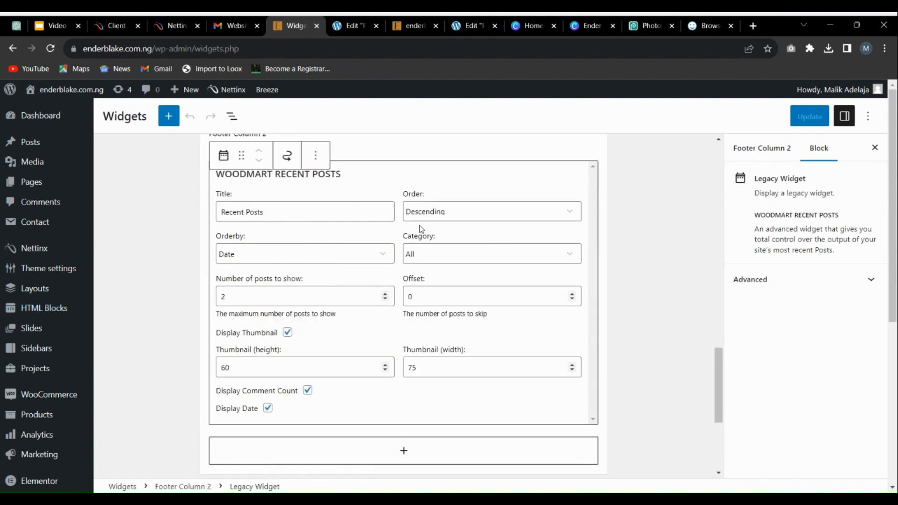
pyautogui.scroll(1, 243, 205)
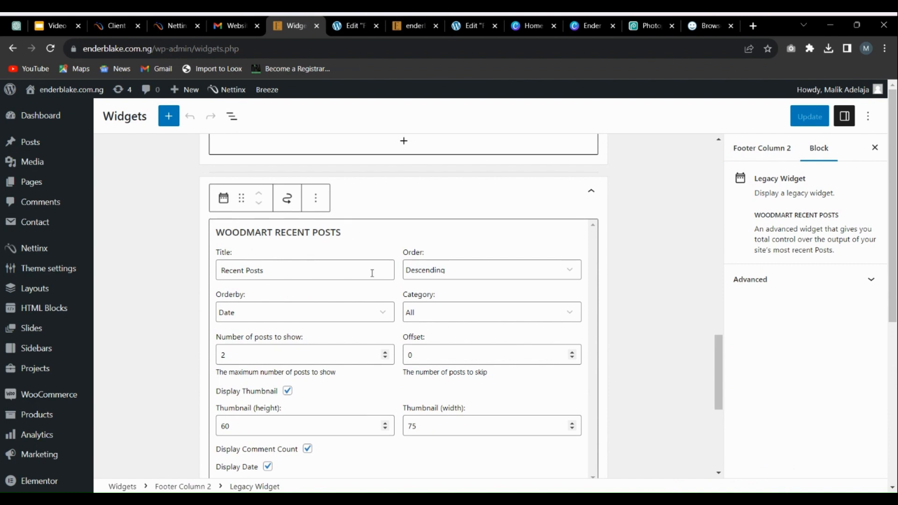
pyautogui.scroll(-3, 373, 324)
pyautogui.scroll(5, 321, 301)
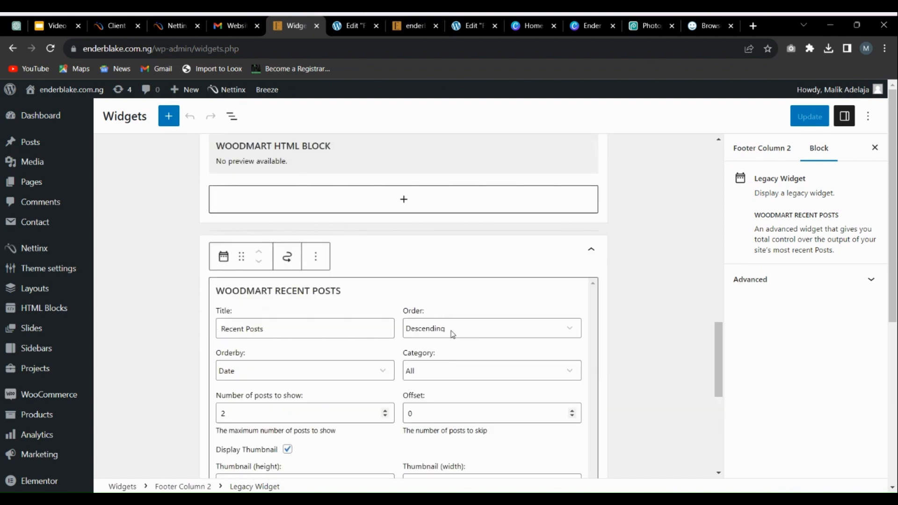
# Step: Compare the remaining footer column widget areas with the live store footer, and switch to the Google Slides outline of website editing tasks
pyautogui.click(347, 21)
pyautogui.click(276, 21)
pyautogui.scroll(-5, 345, 241)
pyautogui.click(287, 383)
pyautogui.click(352, 23)
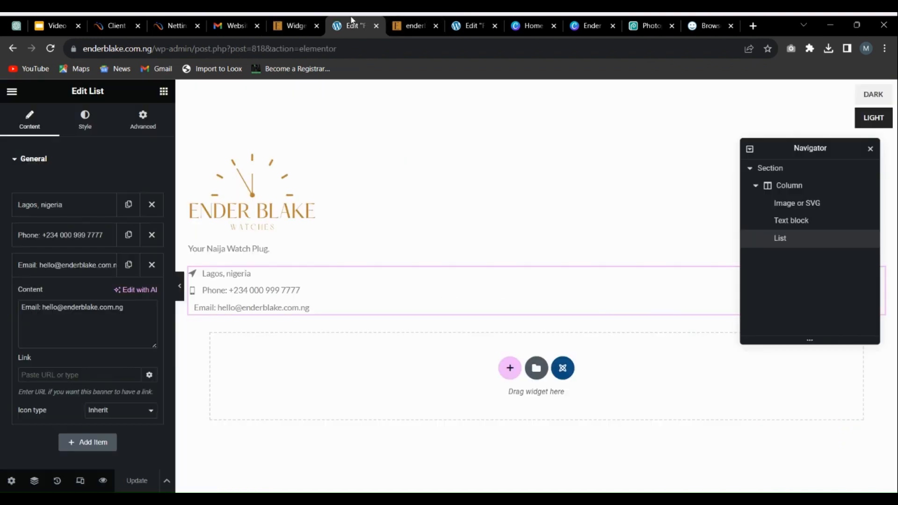
pyautogui.click(292, 25)
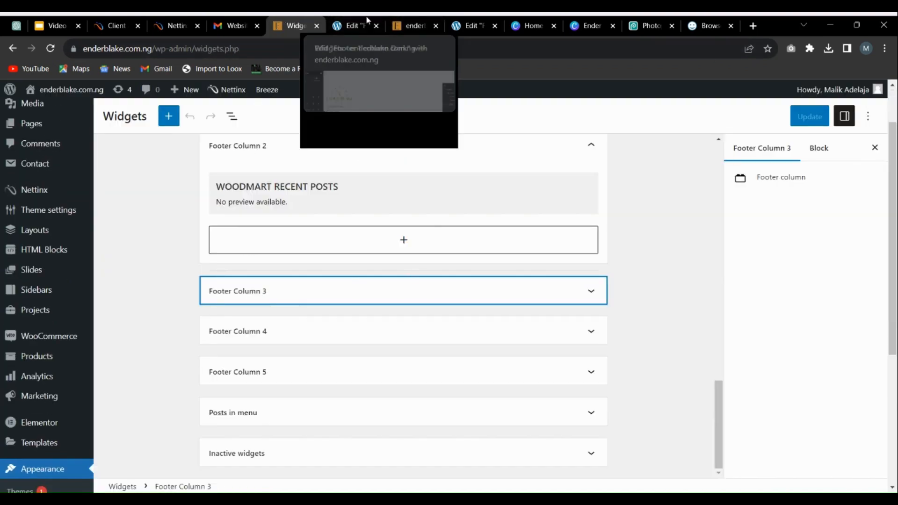
pyautogui.click(407, 21)
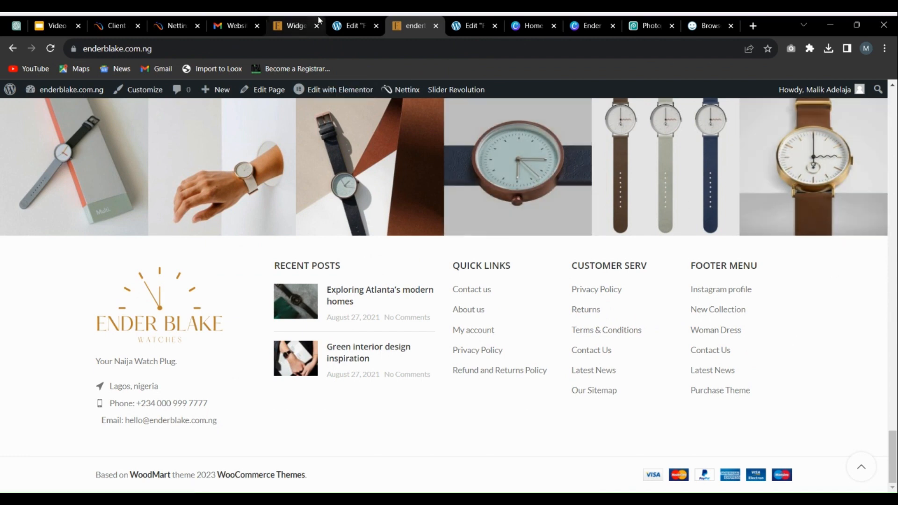
pyautogui.click(298, 20)
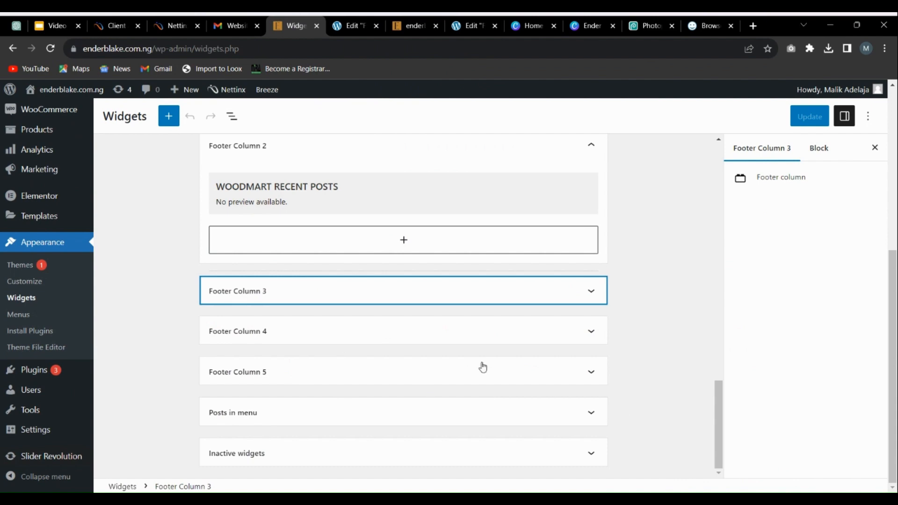
pyautogui.click(61, 20)
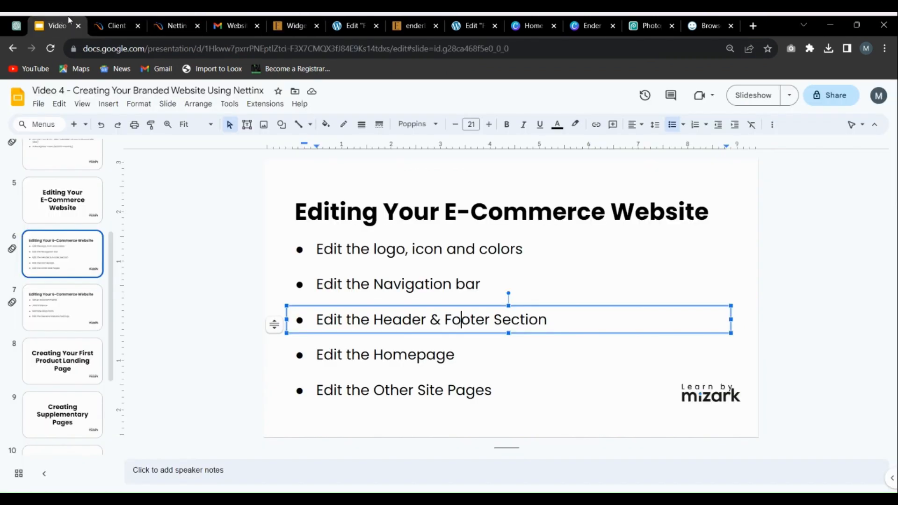